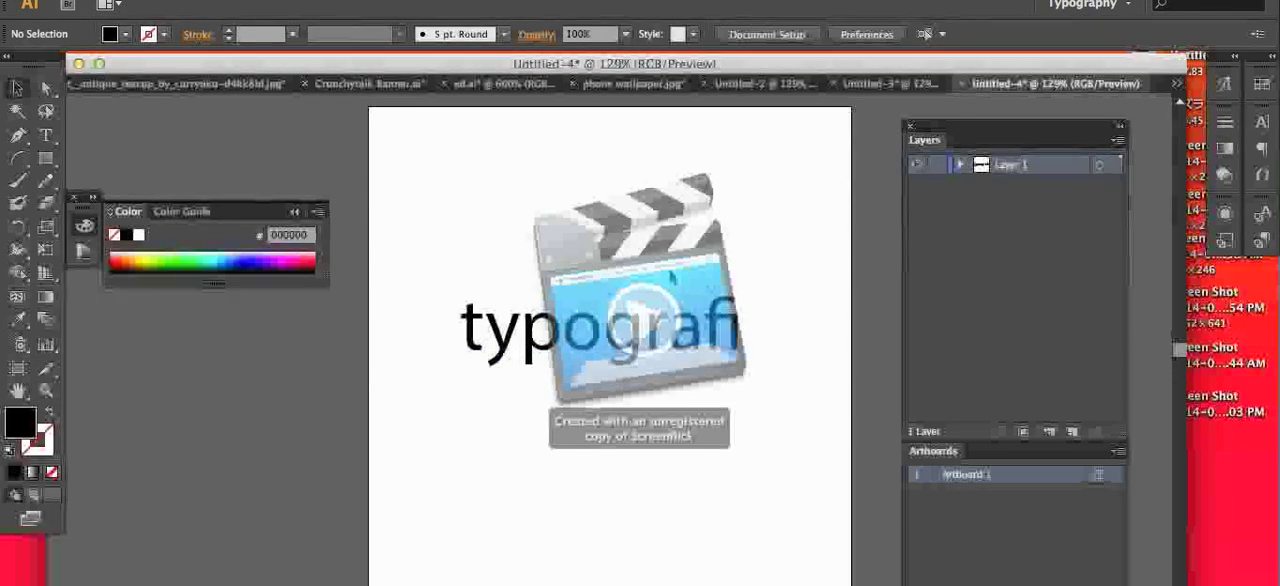
Step: Move the "typografi" text higher on the artboard and add the line "masalah kaya gini" beneath it
drag(613, 328, 604, 266)
click(677, 388)
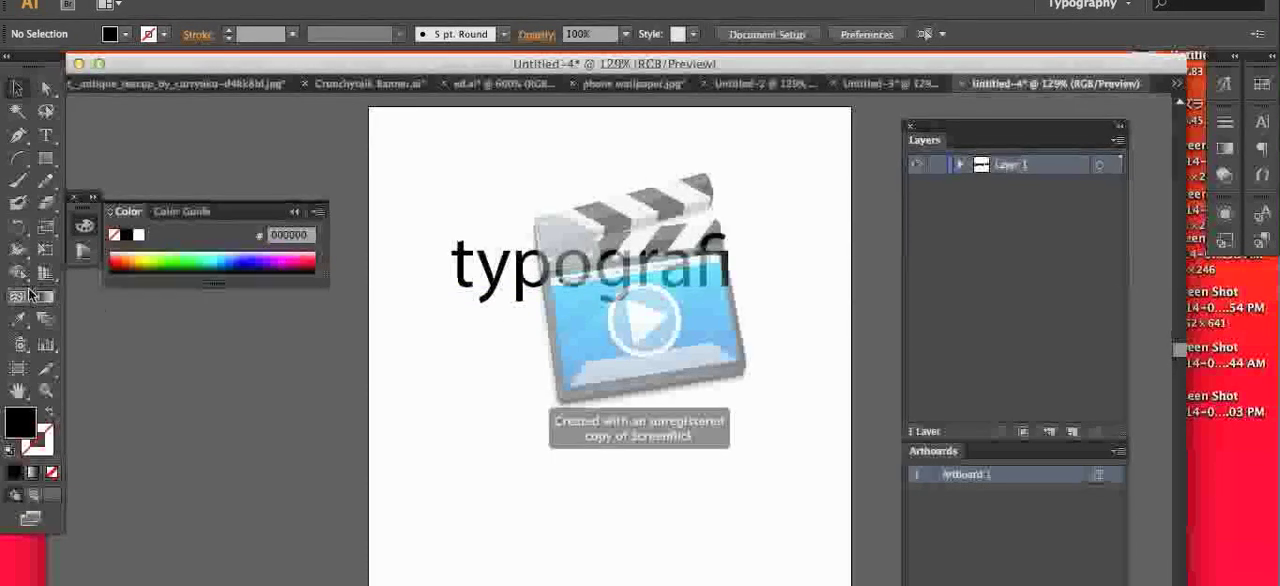
key(t)
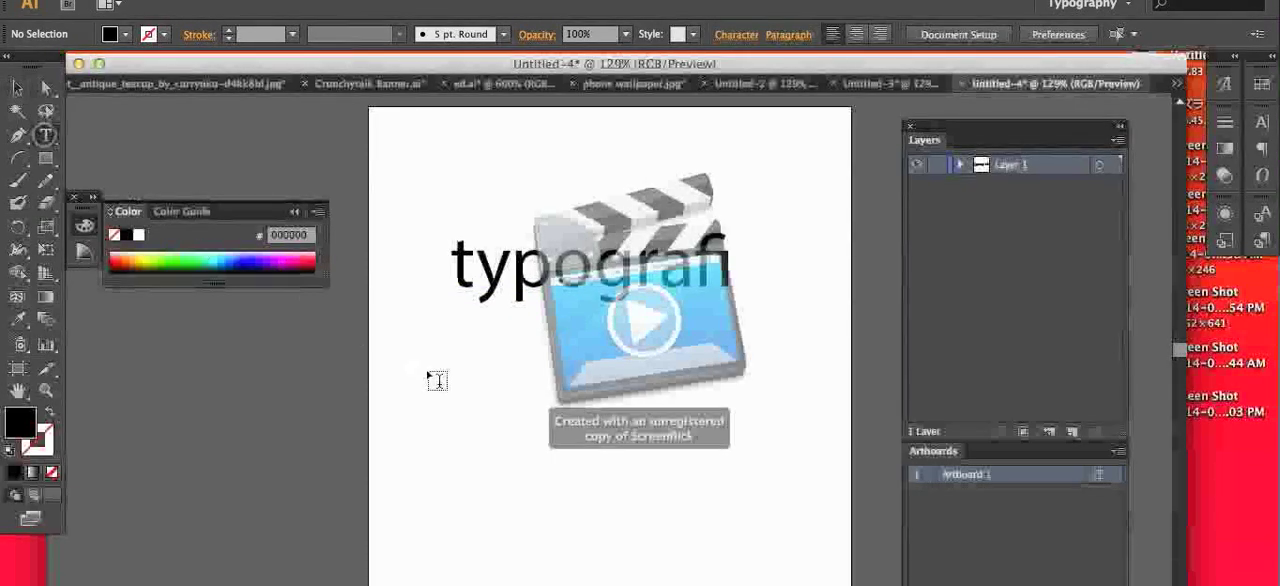
click(463, 332)
text(mas)
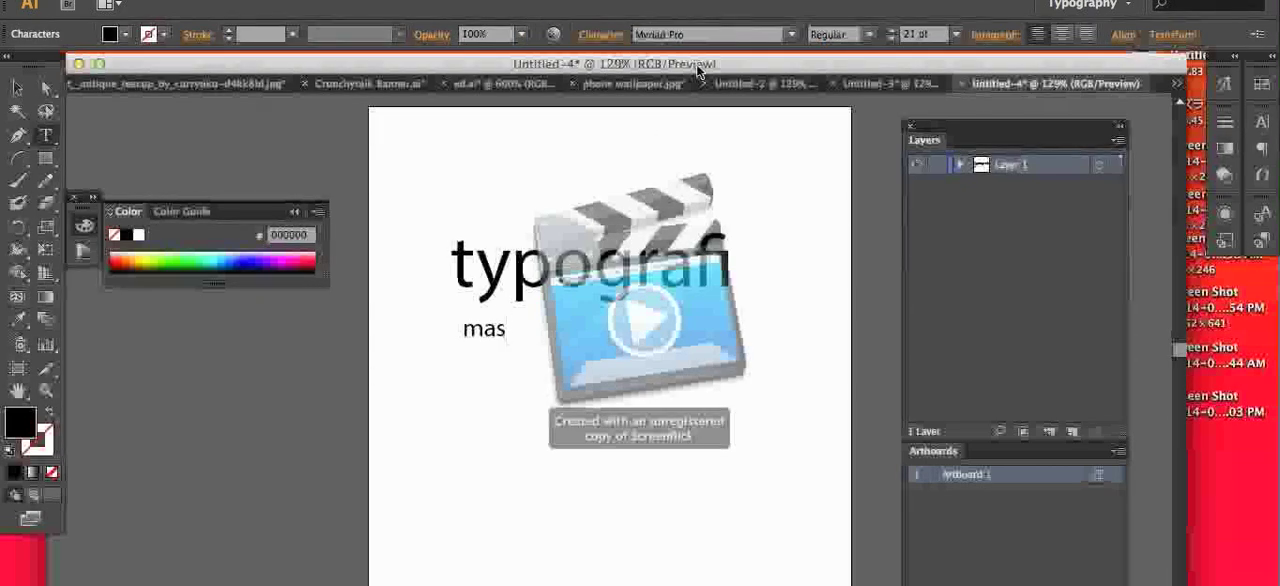
text(alah kaya gini)
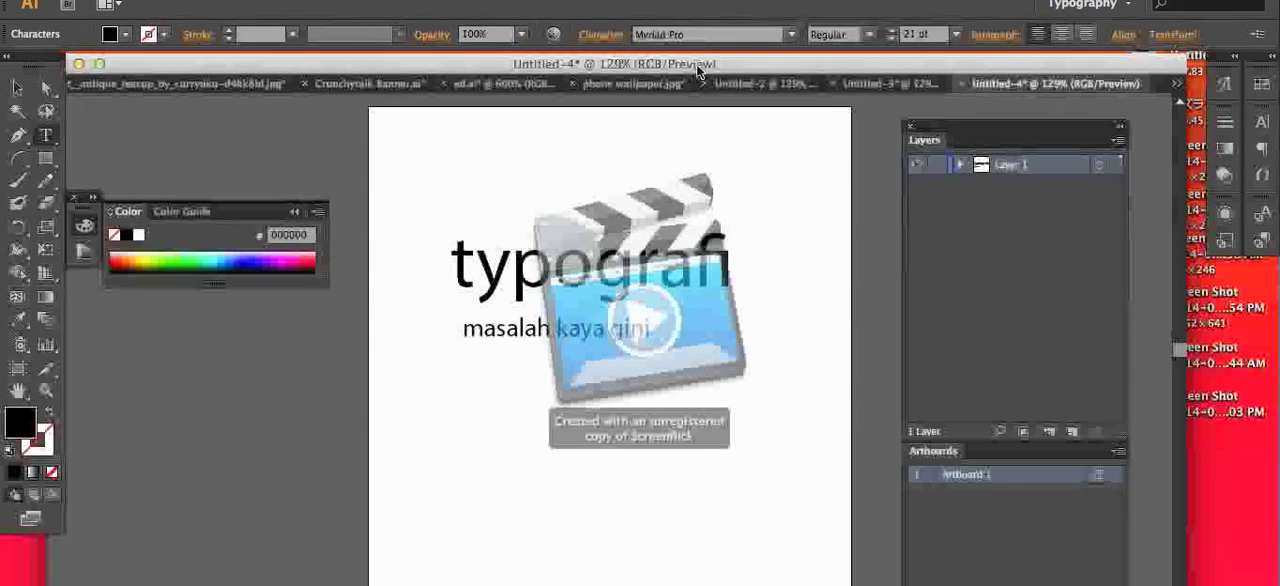
key(Escape)
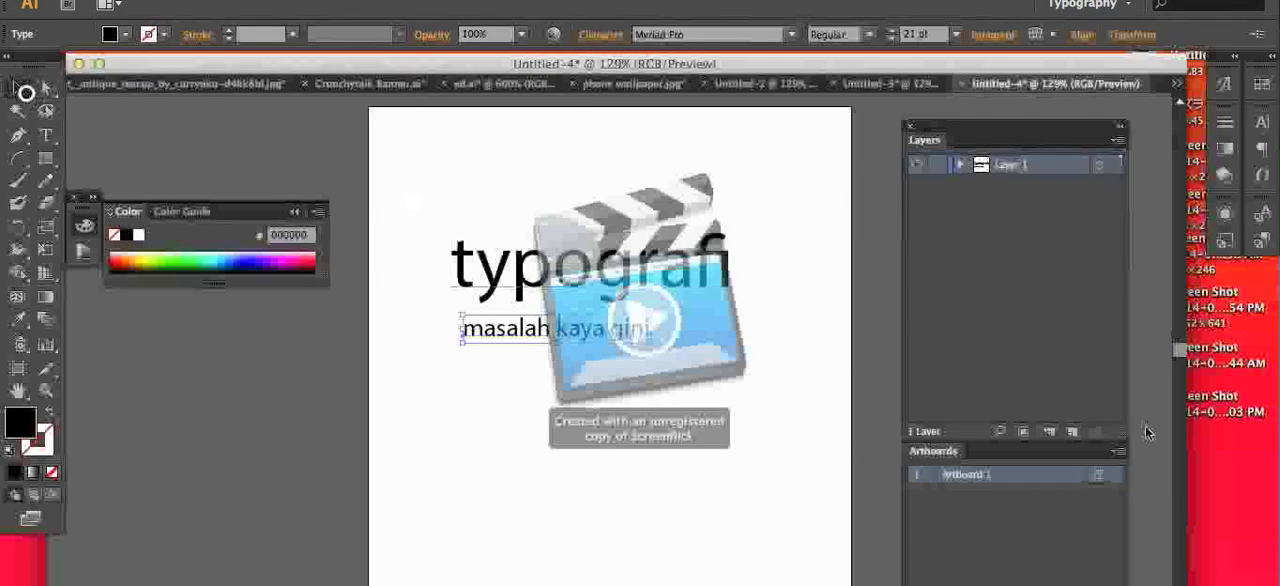
Step: Enlarge the "masalah kaya gini" line to about 32 pt so it spans the width of "typografi"
drag(654, 346, 730, 339)
click(699, 377)
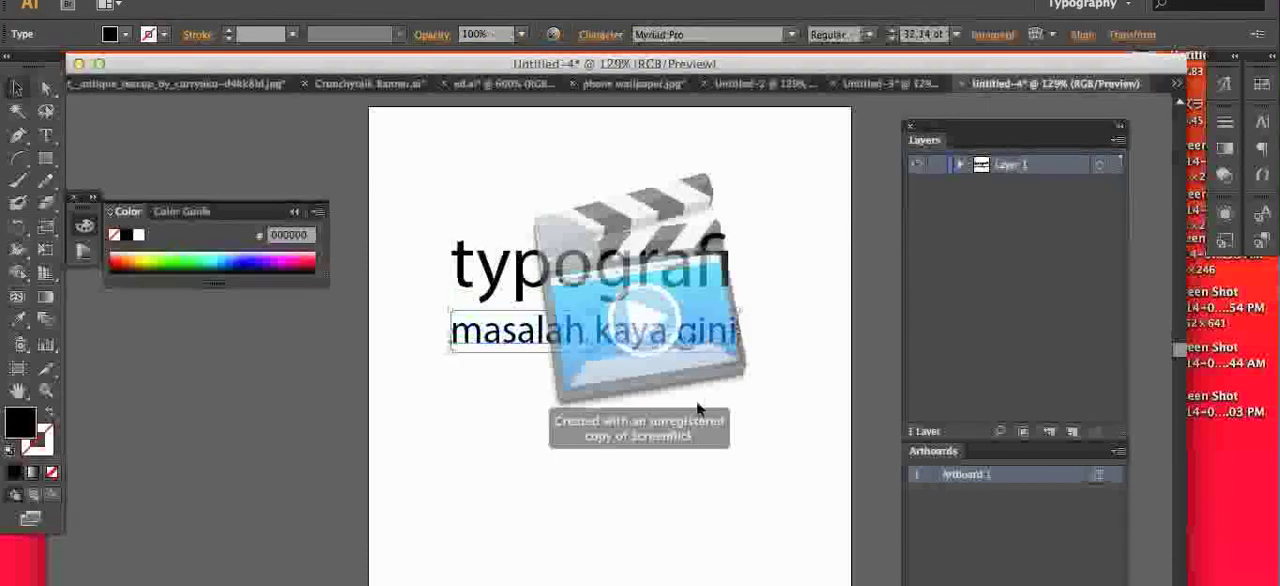
click(697, 405)
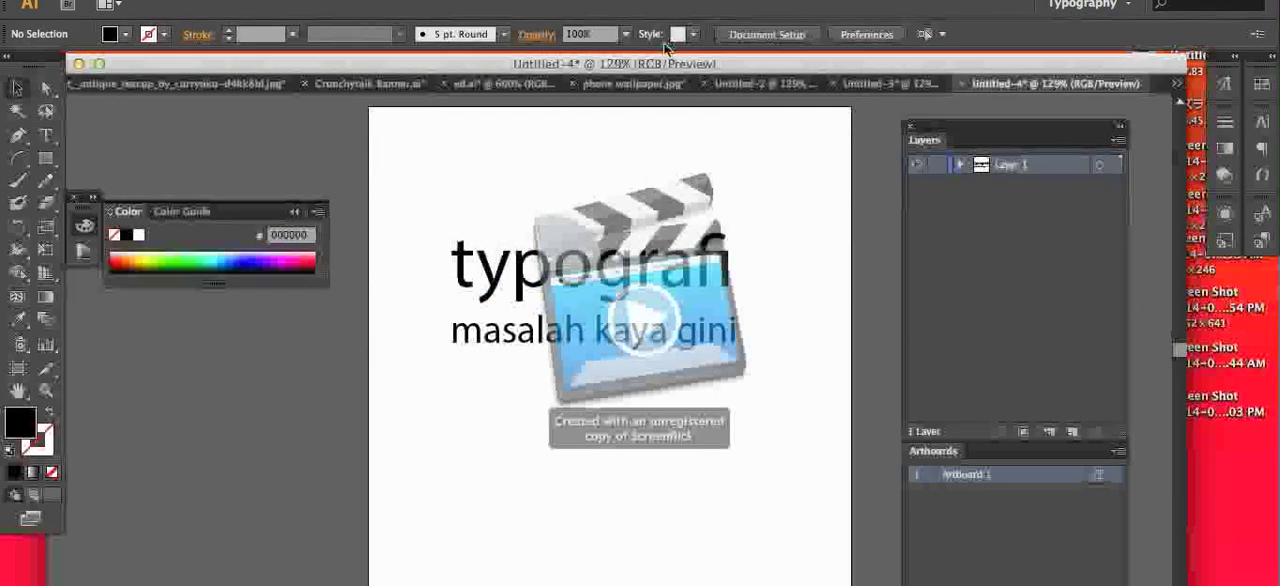
click(500, 265)
click(791, 34)
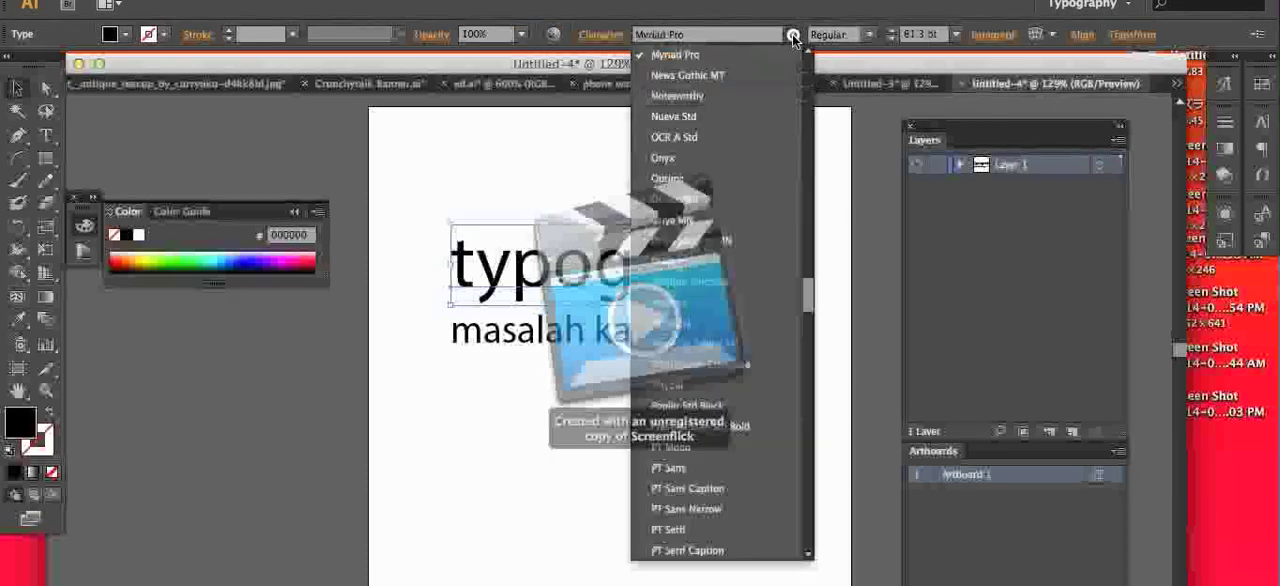
click(545, 387)
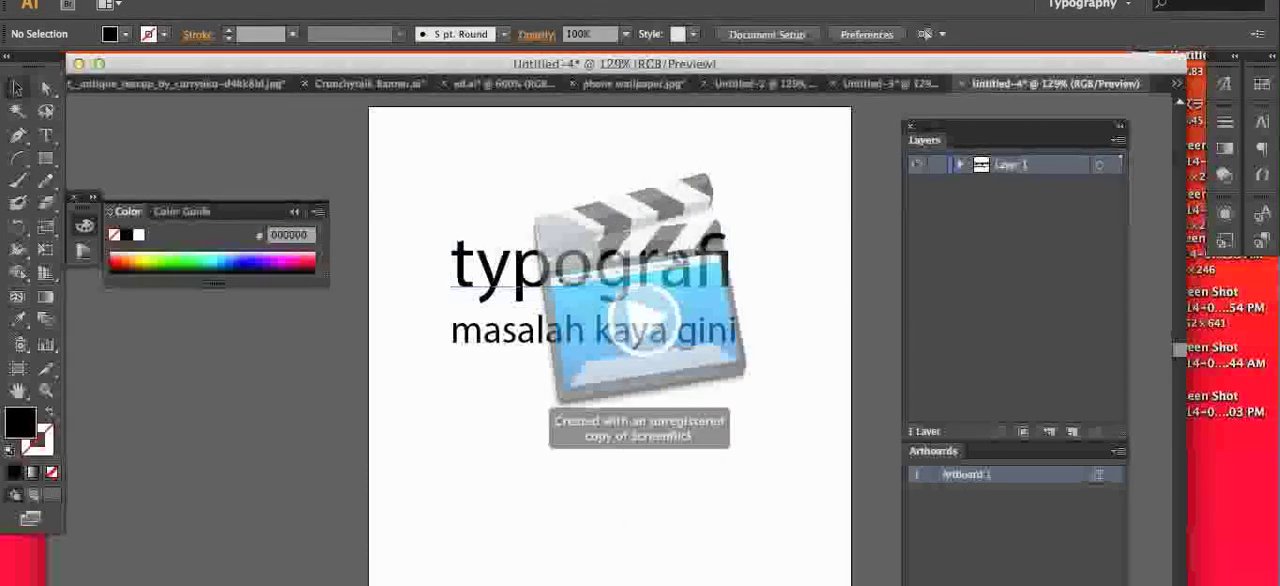
Step: Set the whole "typografi" text in Helvetica Neue with the Light style
click(668, 252)
key(t)
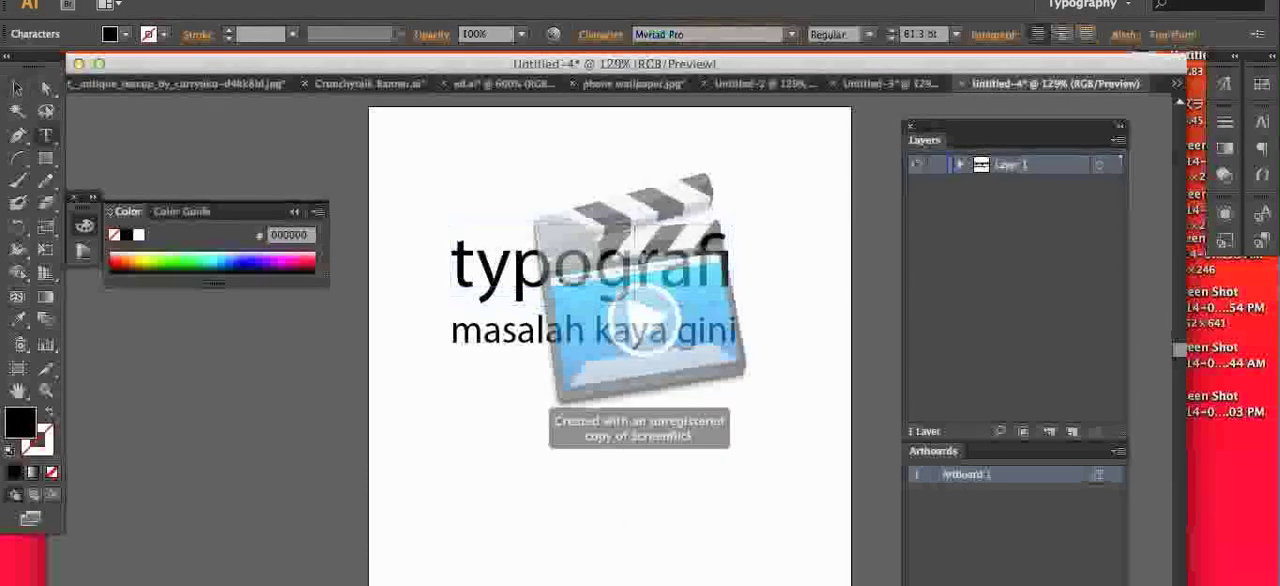
key(super+a)
click(700, 35)
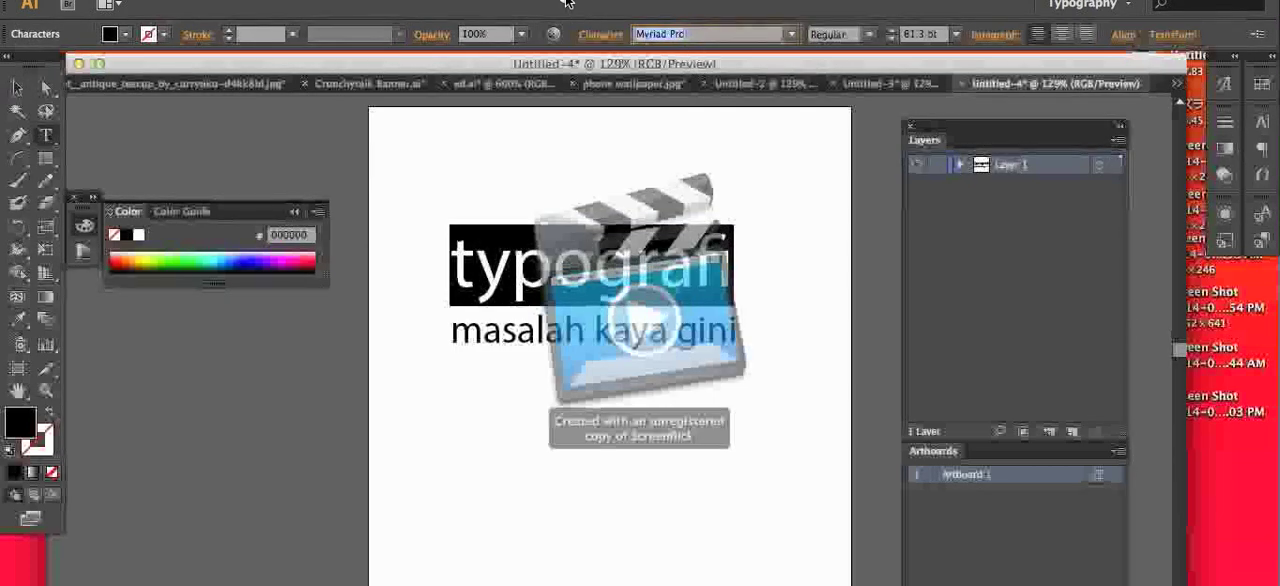
text(Helvetica Neue)
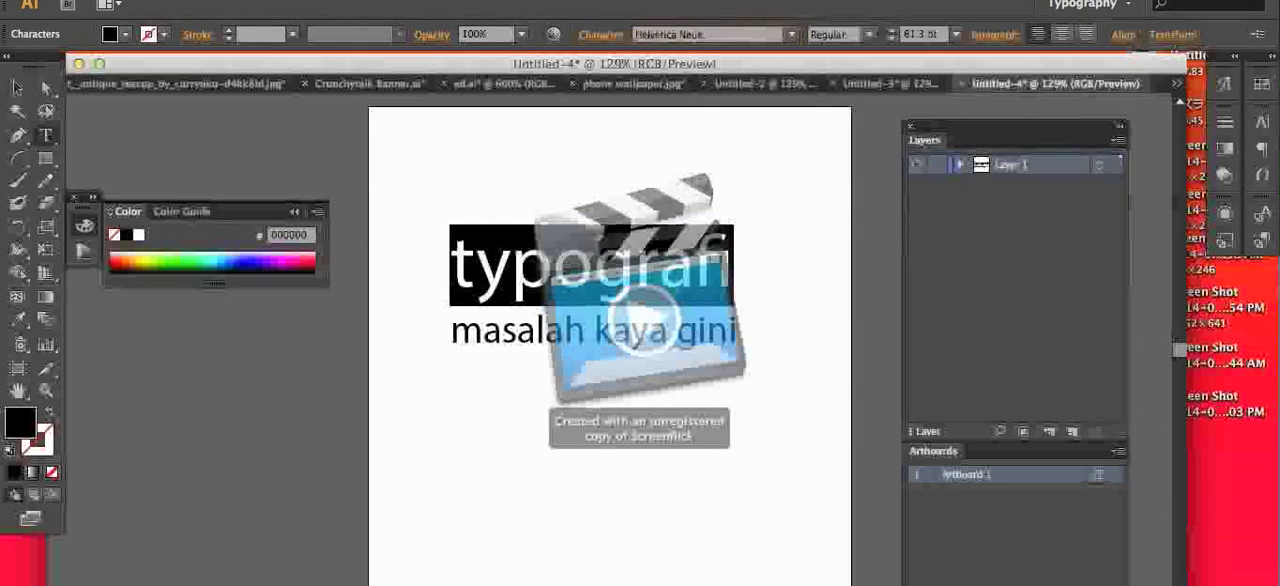
key(Return)
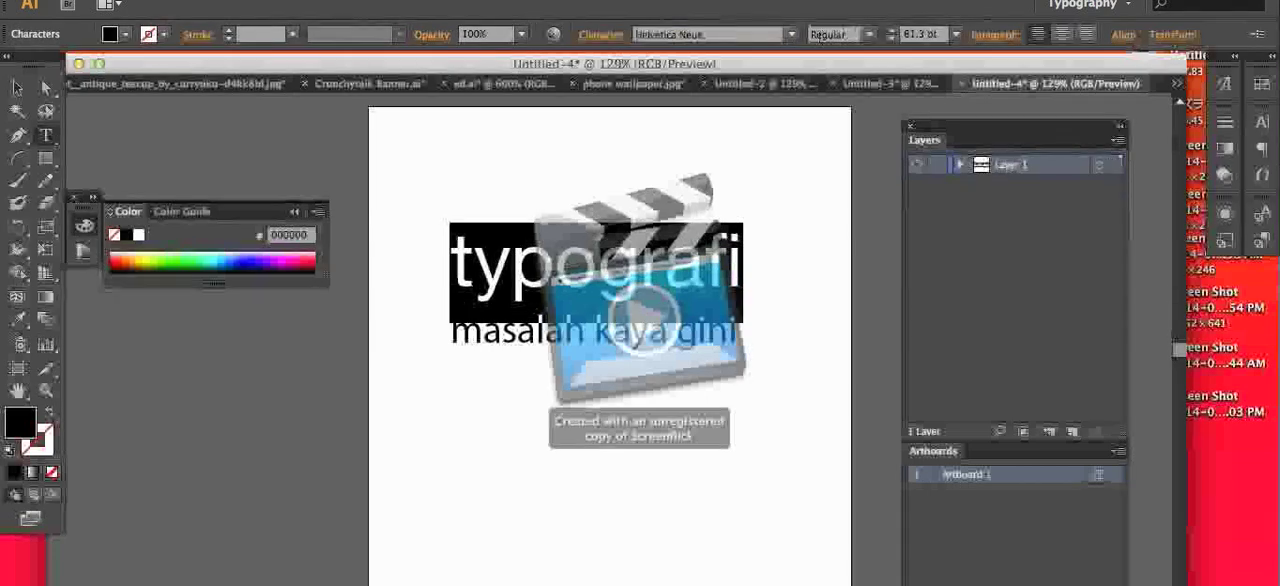
click(877, 38)
click(873, 175)
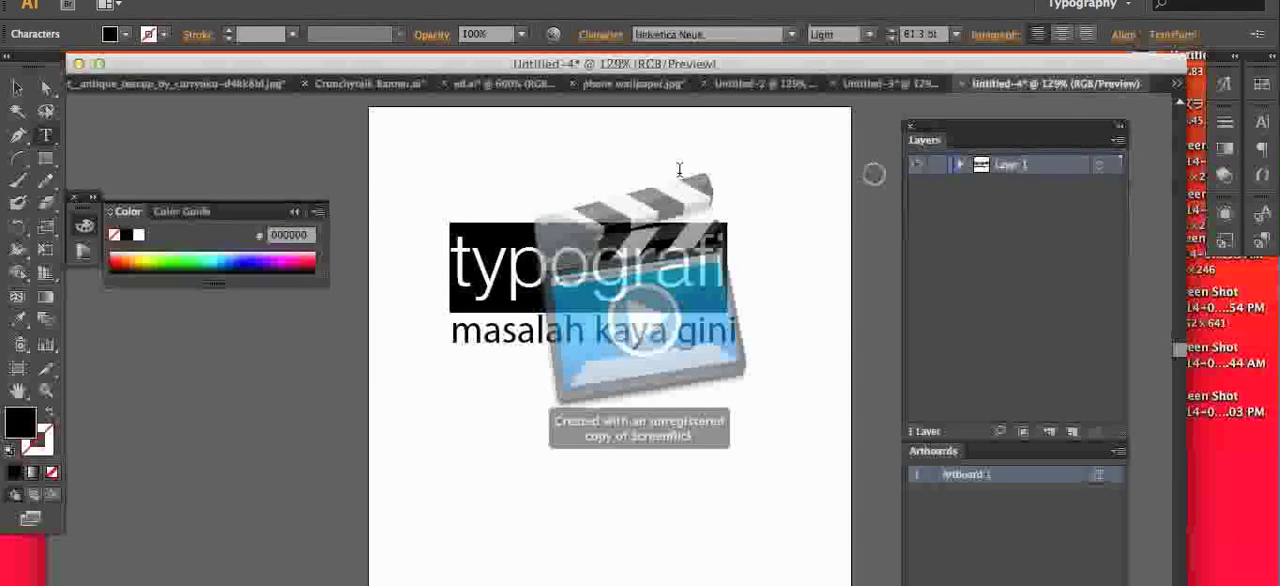
Step: Shift the "typografi" text slightly to the right so it ends level with the line below
click(24, 92)
click(135, 115)
drag(510, 265, 520, 265)
click(698, 382)
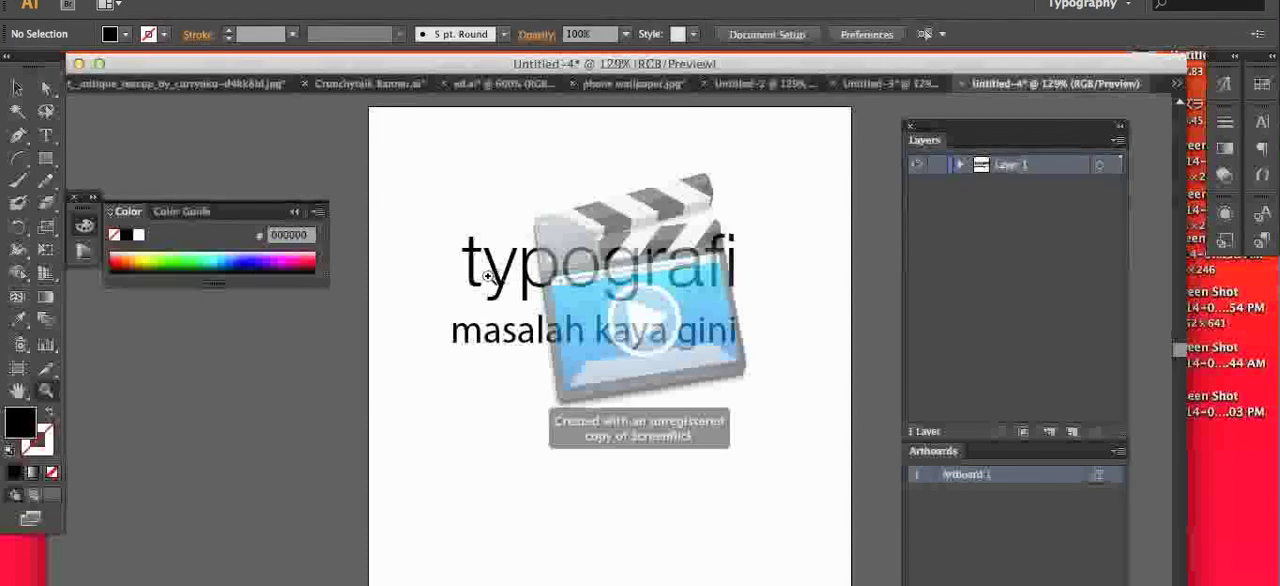
Step: Magnify the "typografi" text to 6400% and examine the edges of its letters
click(488, 276)
click(793, 463)
click(697, 335)
click(697, 335)
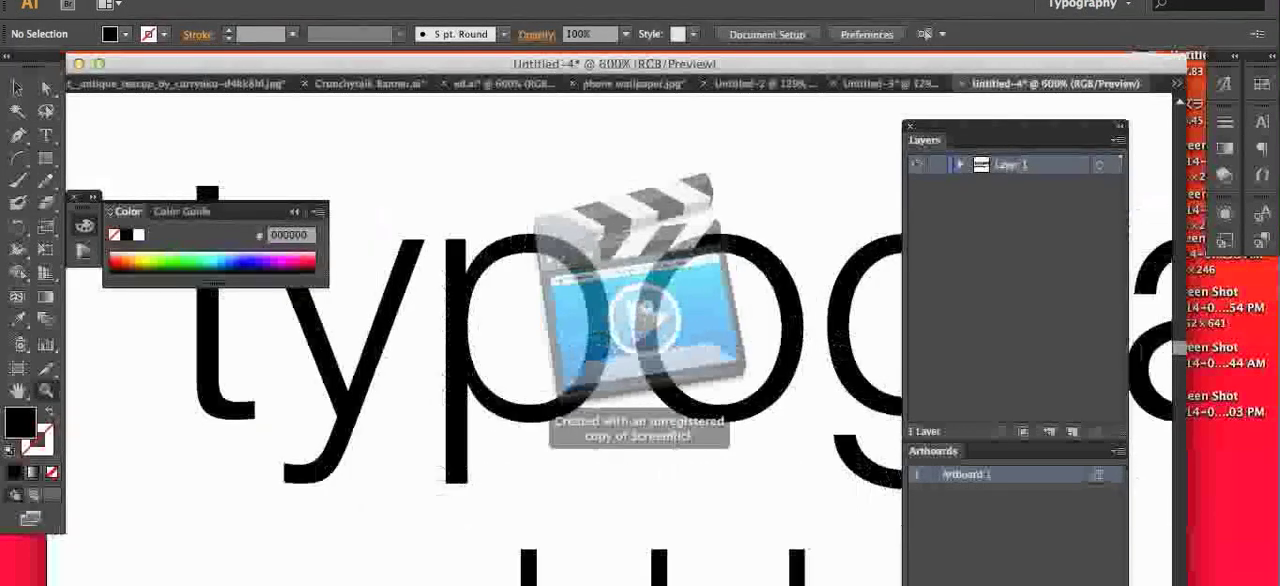
click(580, 304)
click(575, 306)
click(537, 366)
click(537, 369)
click(537, 369)
click(537, 369)
click(537, 369)
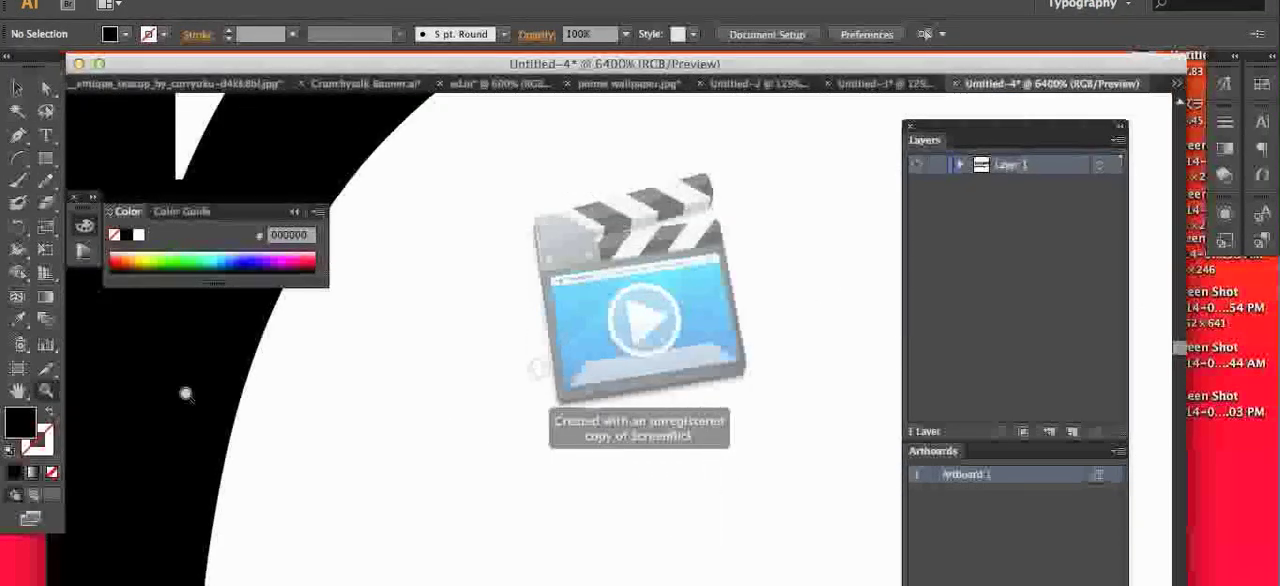
key(space)
drag(380, 393, 739, 300)
drag(428, 265, 743, 251)
drag(390, 280, 794, 280)
drag(574, 394, 574, 500)
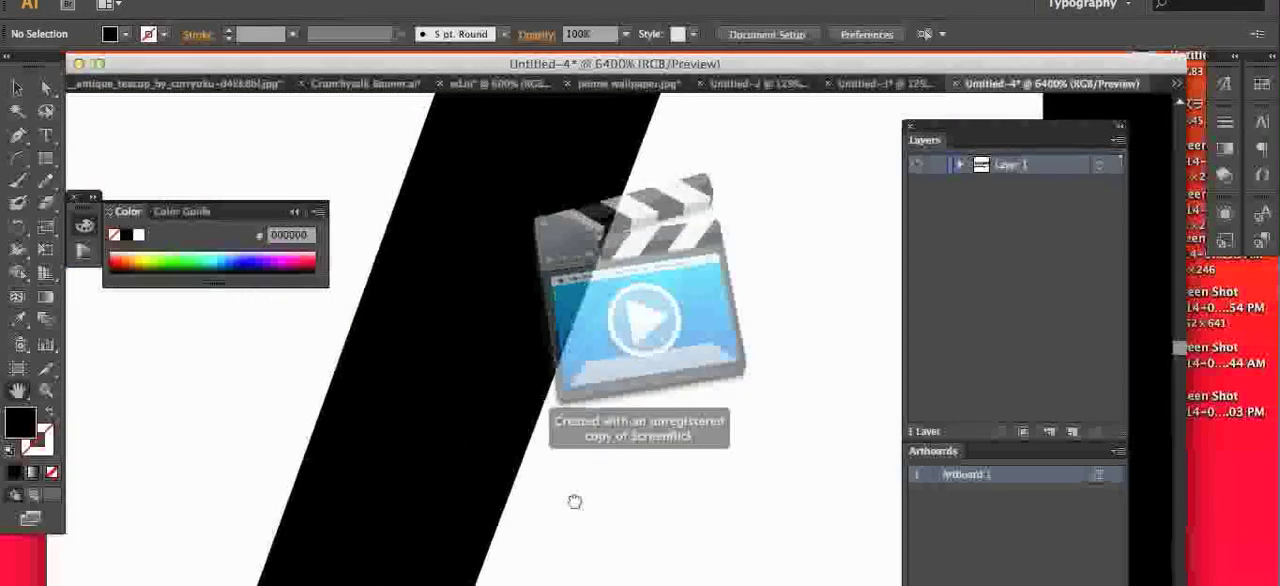
drag(450, 150, 447, 412)
drag(568, 241, 477, 423)
drag(627, 279, 354, 371)
drag(830, 350, 388, 340)
drag(570, 330, 466, 257)
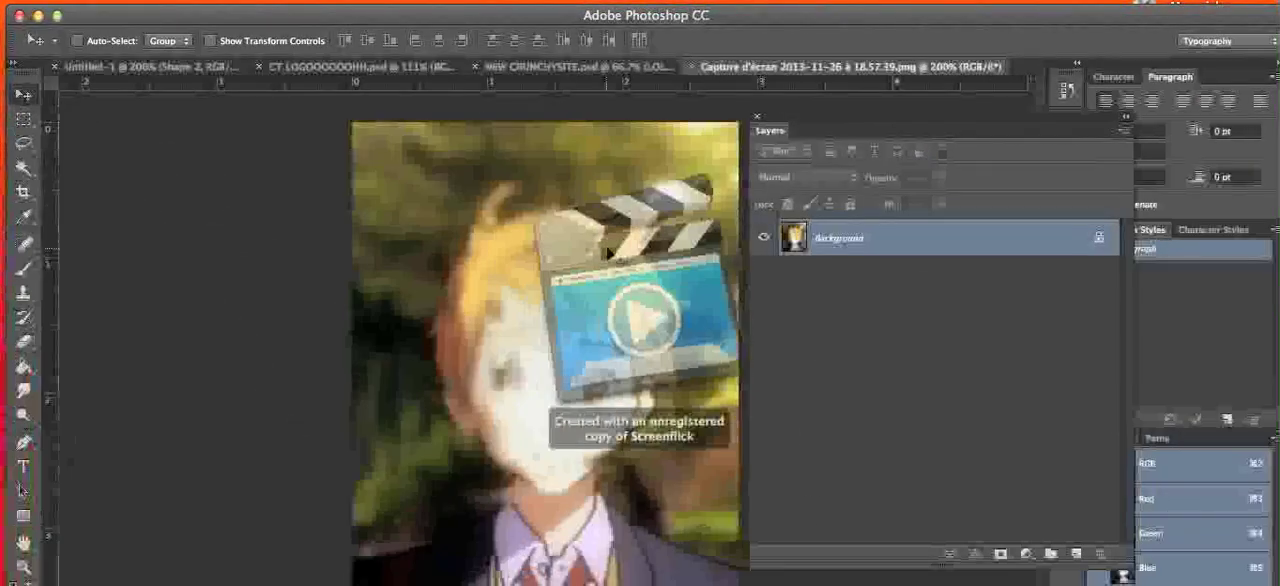
Step: Switch to Photoshop, magnify the open image to 500% and add the text "ssssss" over it
key(z)
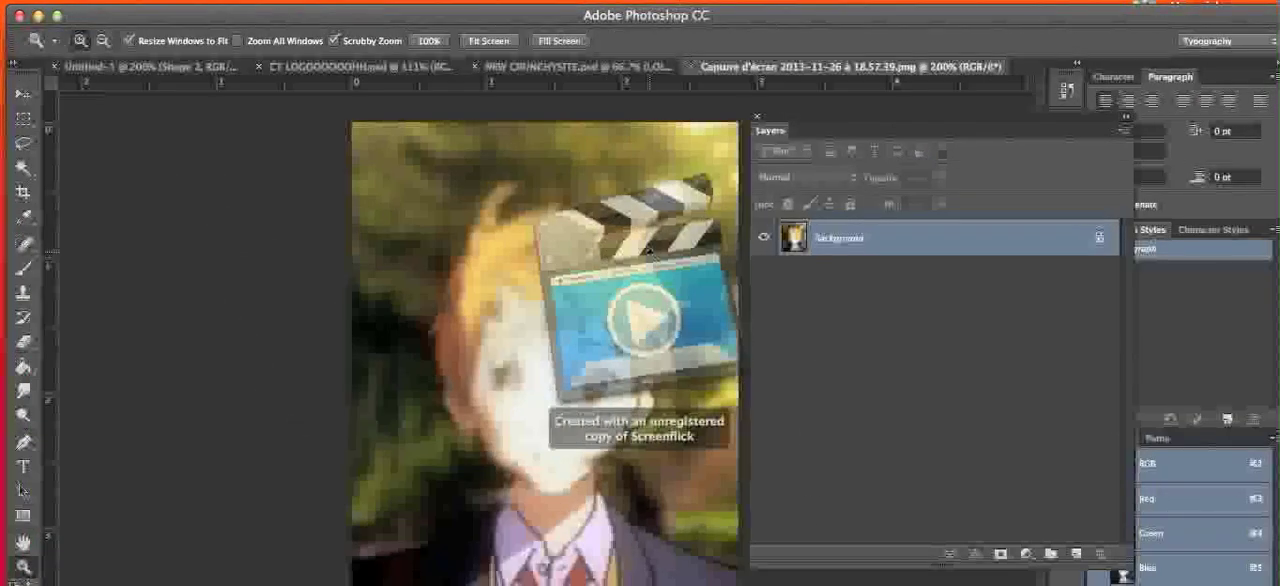
key(super+equal)
click(653, 252)
click(653, 252)
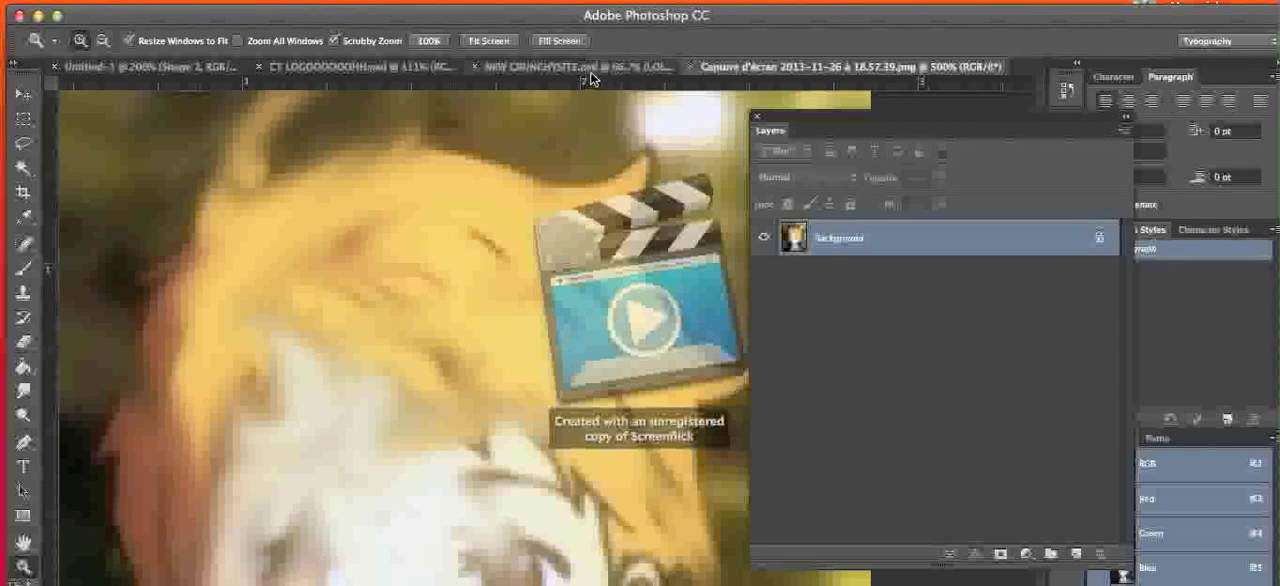
key(t)
click(637, 188)
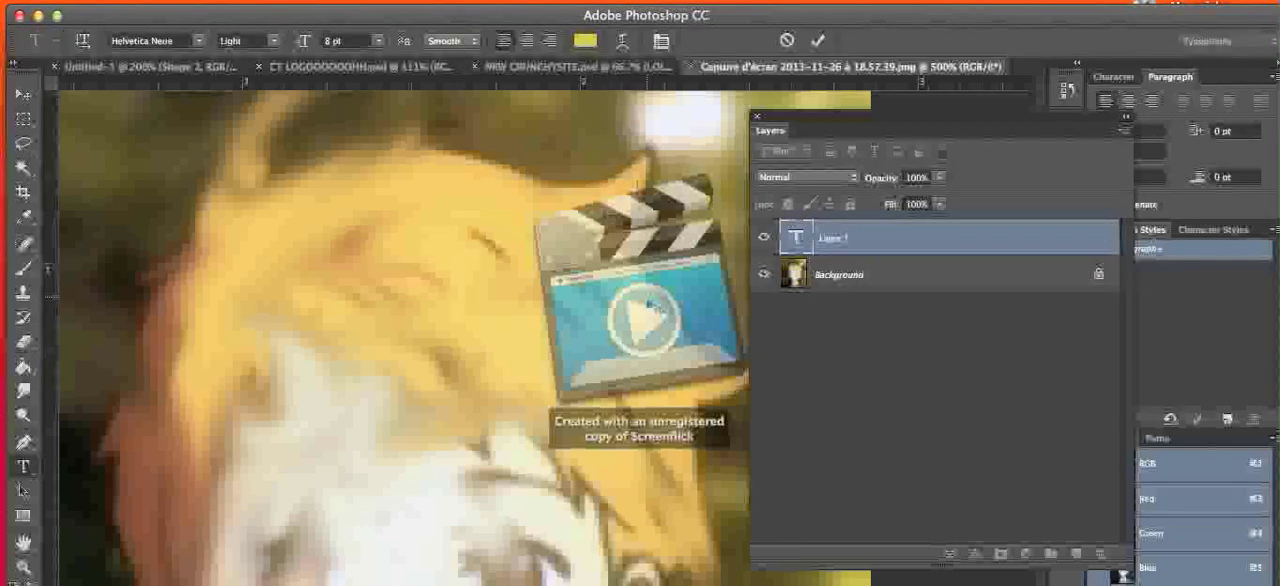
text(ssssss)
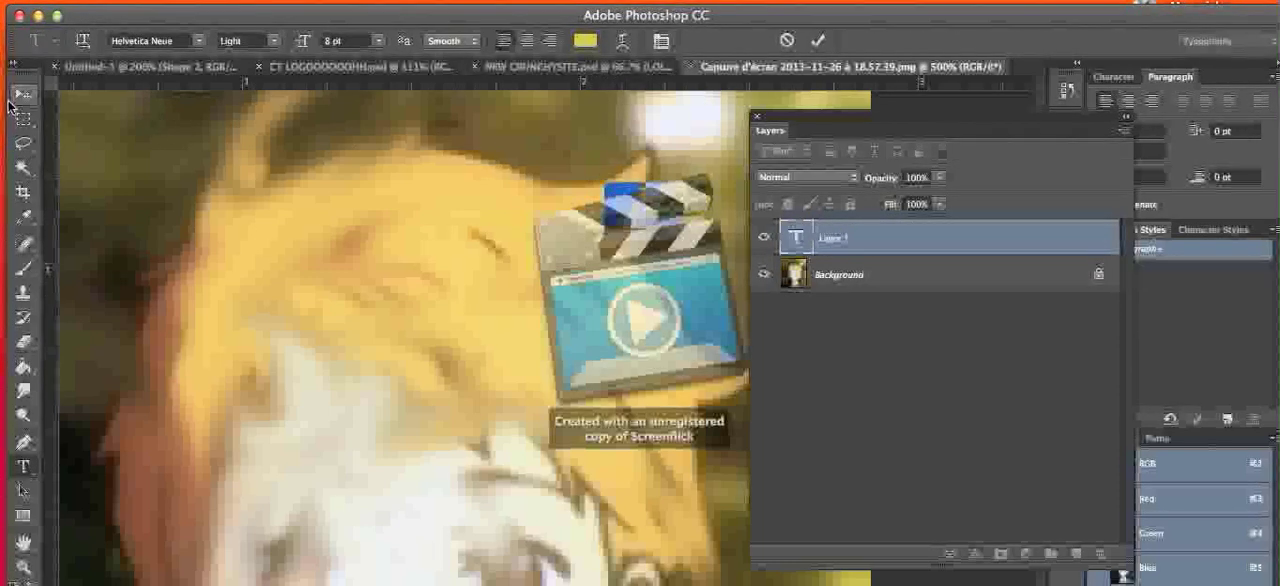
click(22, 95)
Step: Magnify the Photoshop image to 3200% and examine its individual pixels
key(z)
click(519, 218)
click(519, 218)
click(519, 218)
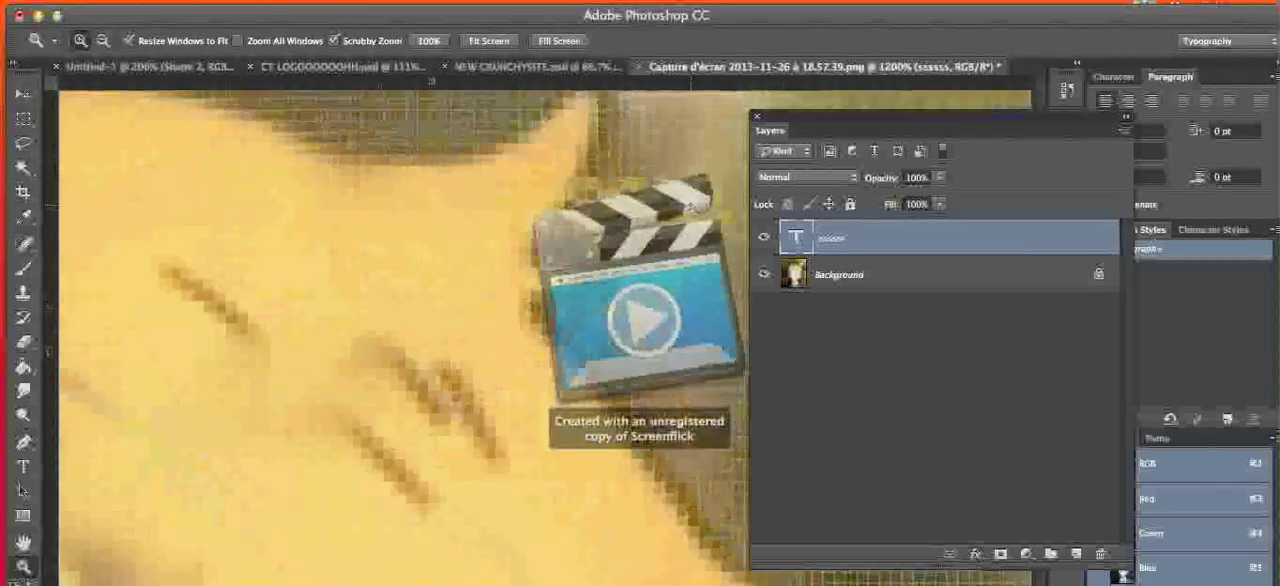
click(519, 218)
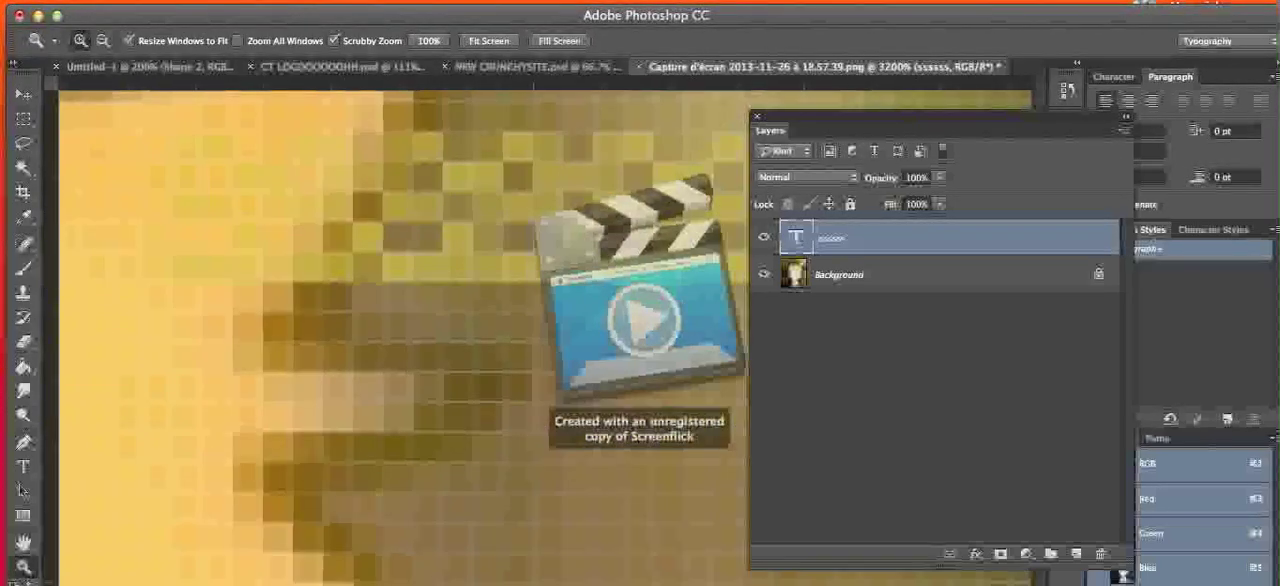
Step: Switch back to Illustrator and shift its document window to compare the magnified letter with the Photoshop image behind it
click(827, 584)
drag(897, 62, 762, 72)
drag(214, 65, 290, 254)
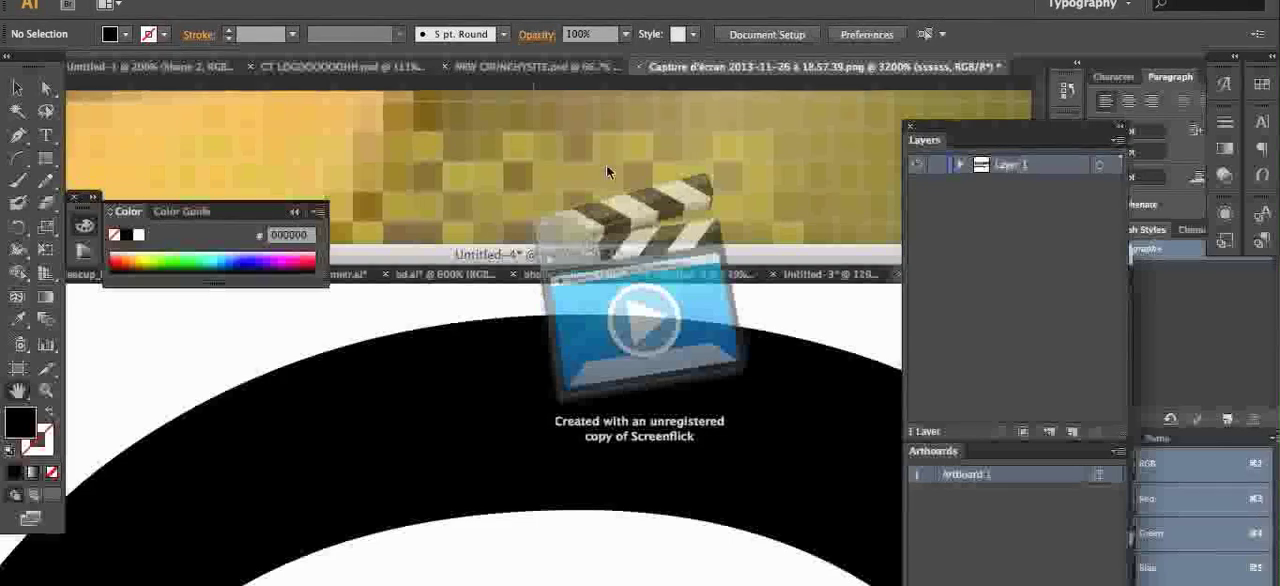
drag(580, 254, 576, 477)
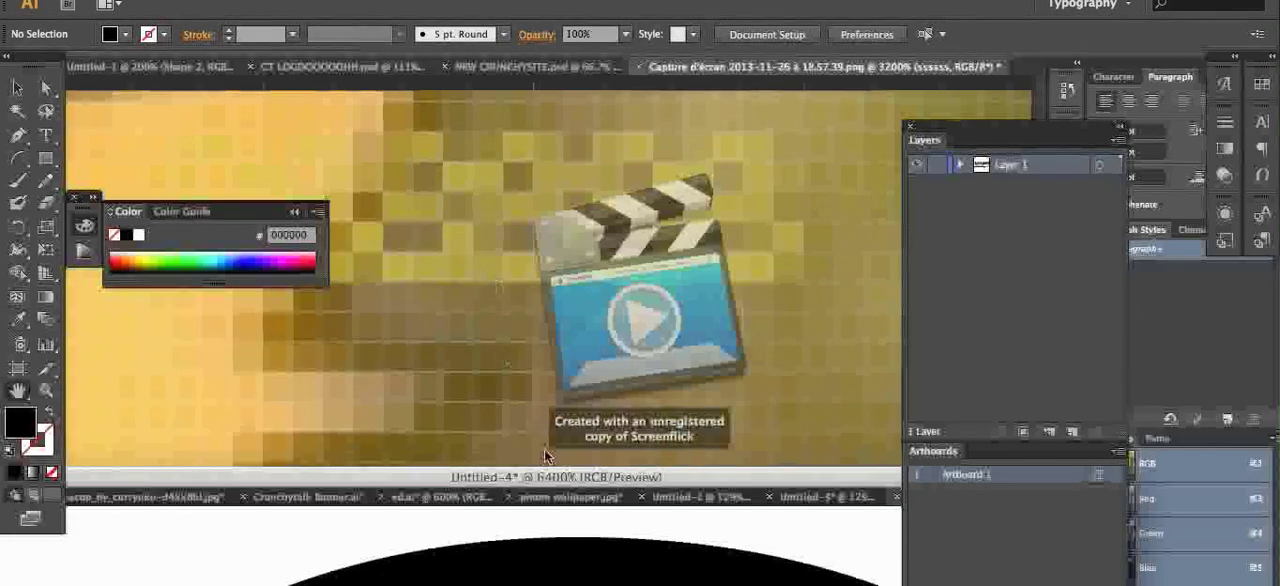
drag(606, 477, 706, 122)
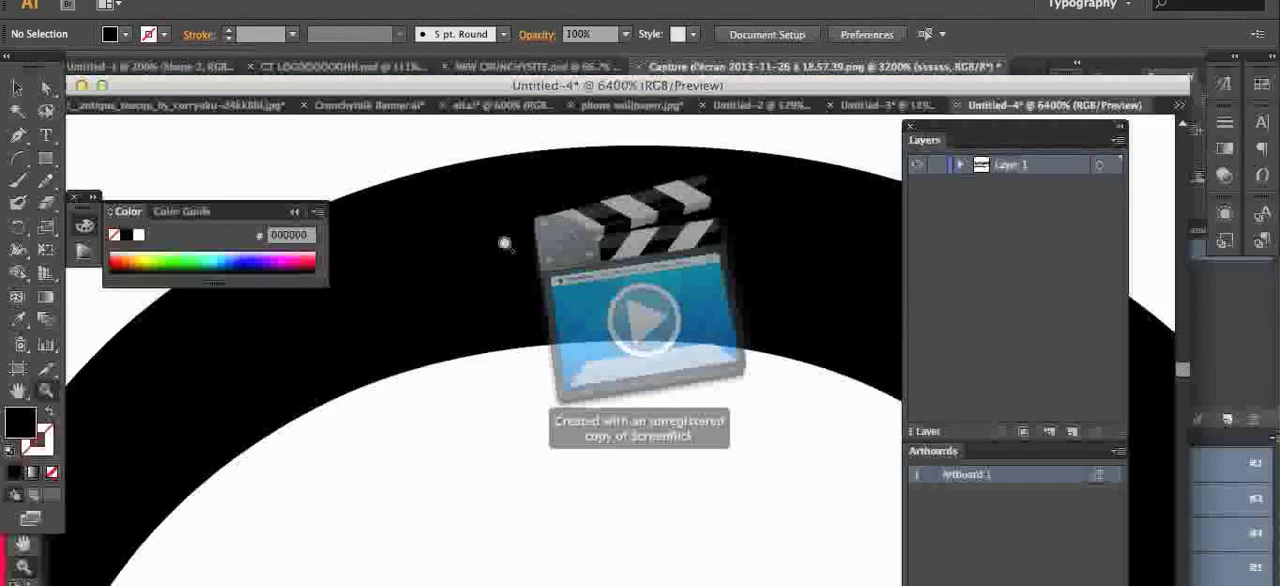
Step: Zoom out to 200% and bring both lines of text fully into view
key(super+minus)
key(super+minus)
key(super+minus)
key(super+minus)
key(super+minus)
key(super+minus)
key(super+minus)
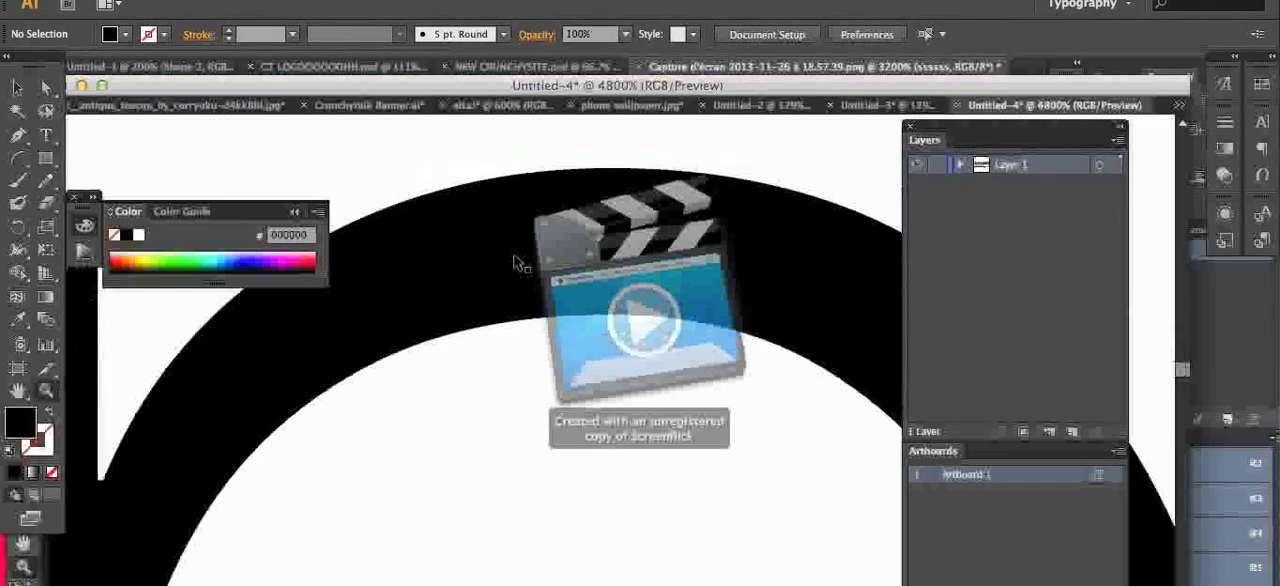
key(h)
drag(507, 308, 470, 187)
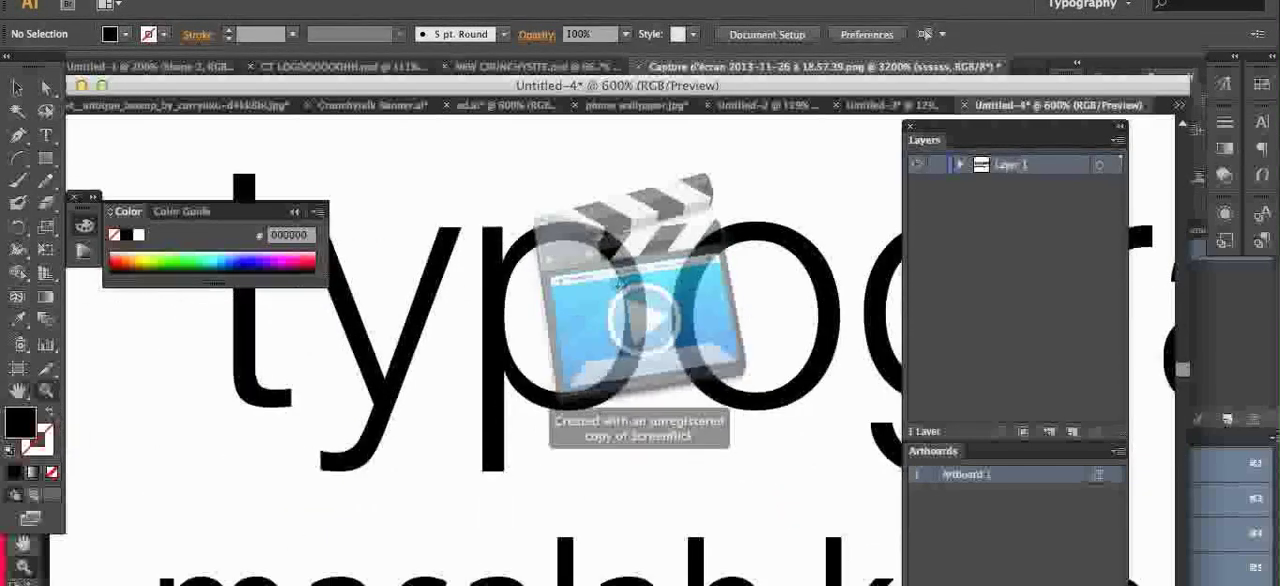
key(super+minus)
key(super+minus)
key(super+minus)
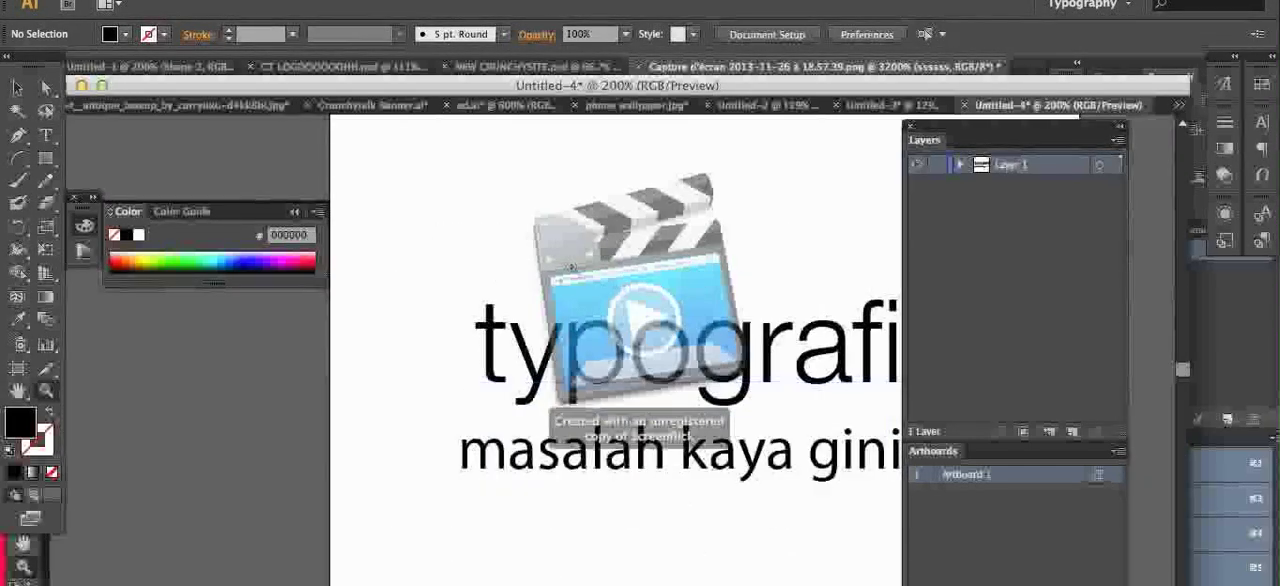
key(space)
drag(800, 414, 681, 402)
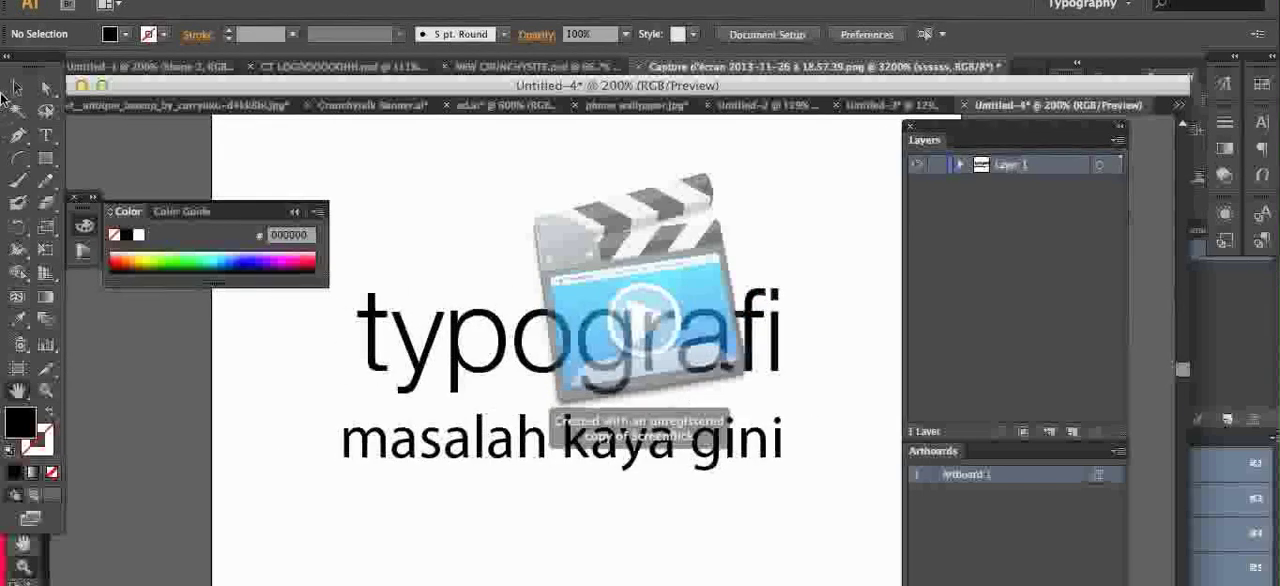
Step: Move the "typografi" text slightly closer to the line below and collapse the Color panel
key(v)
click(484, 336)
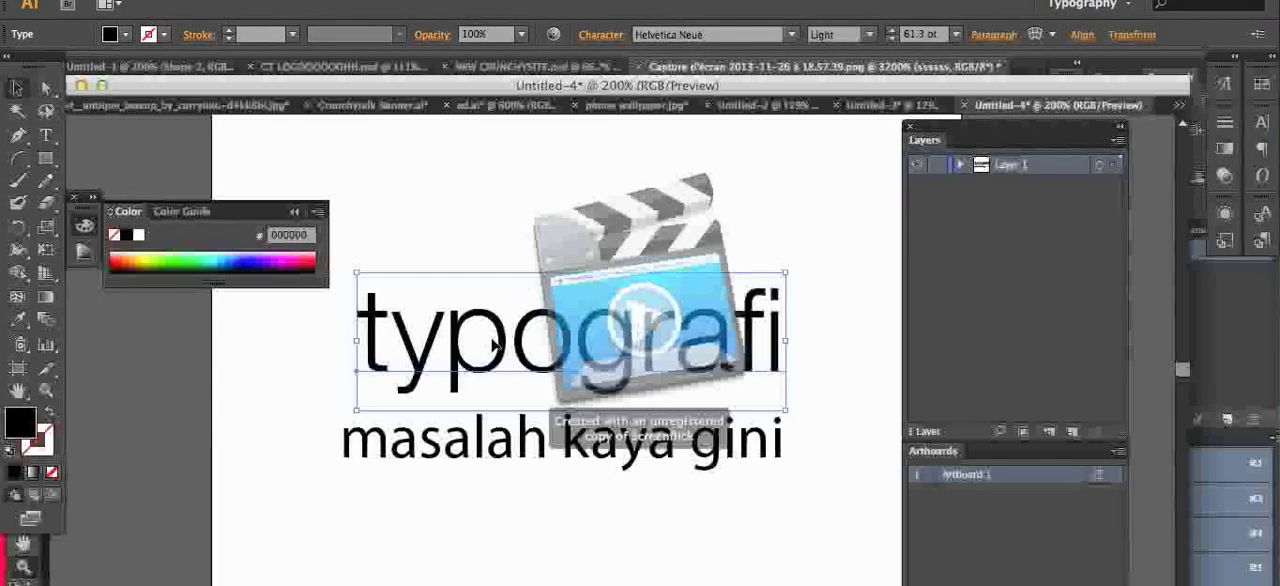
mouse_move(440, 320)
mouse_down()
mouse_move(516, 260)
mouse_move(442, 328)
mouse_up()
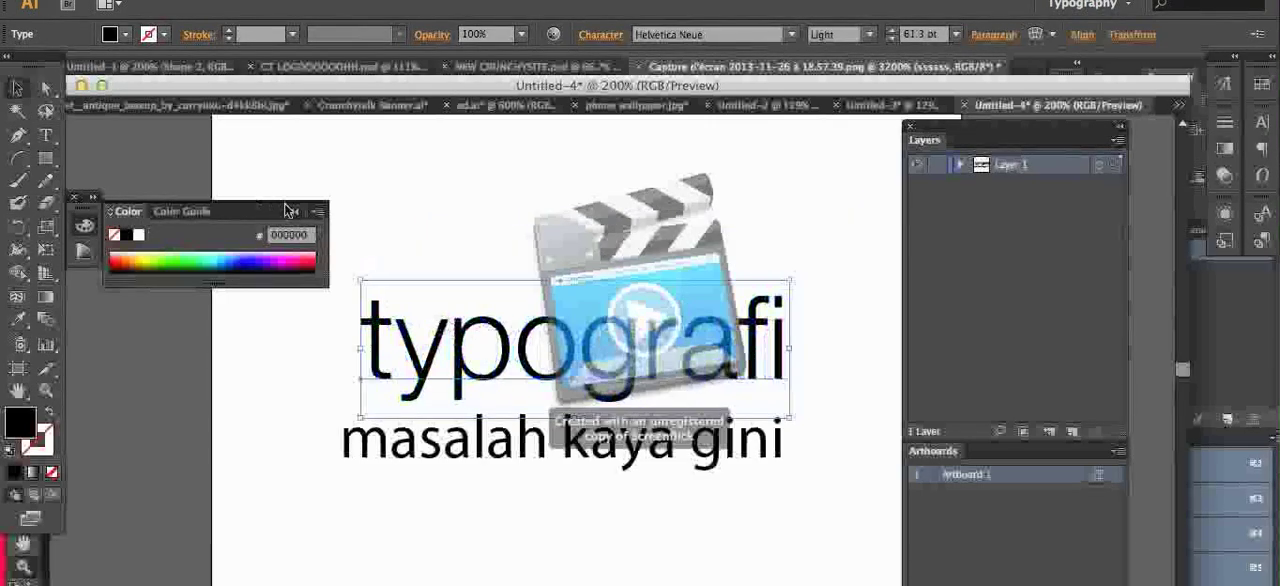
click(290, 211)
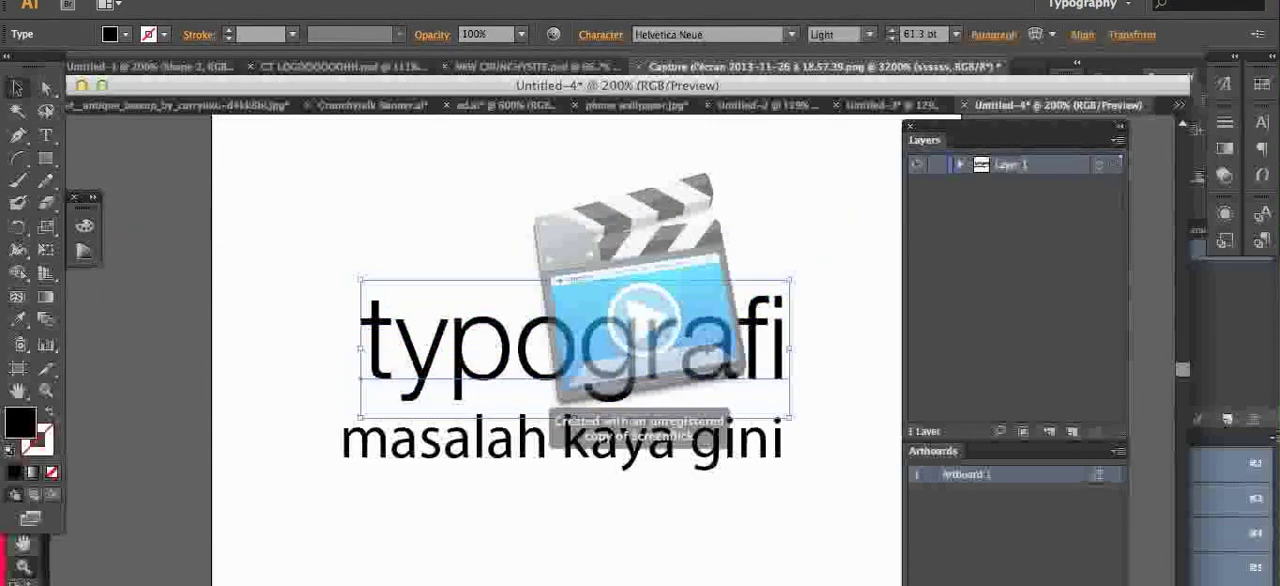
Step: Move the "typografi" text upward to widen the gap above the "masalah kaya gini" line
key(z)
click(648, 378)
click(648, 378)
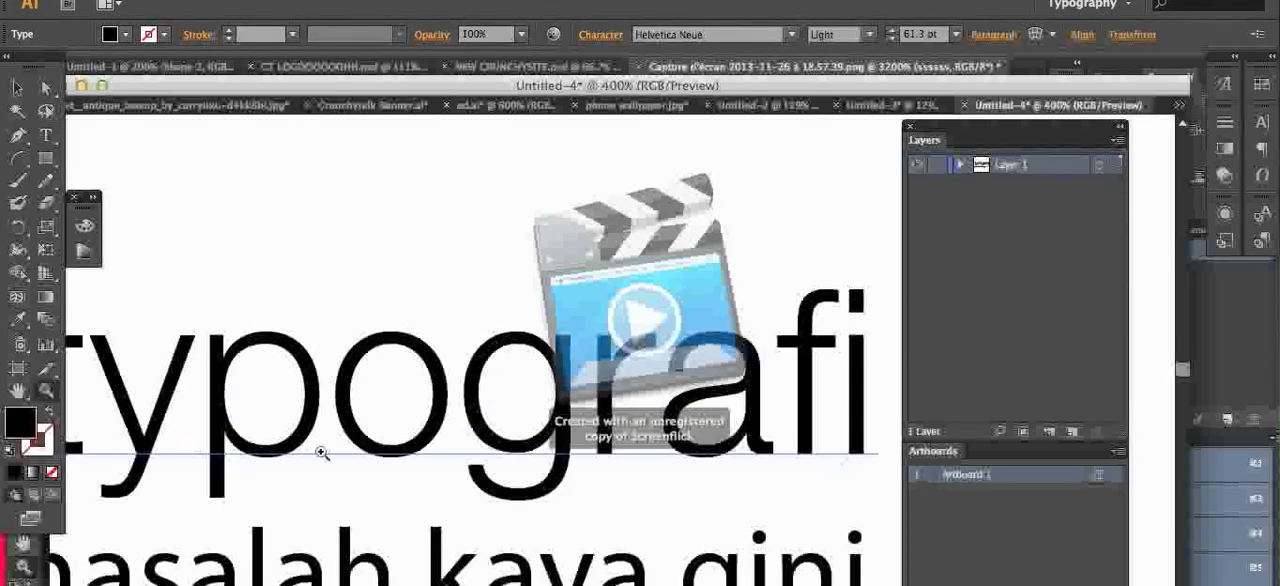
click(14, 88)
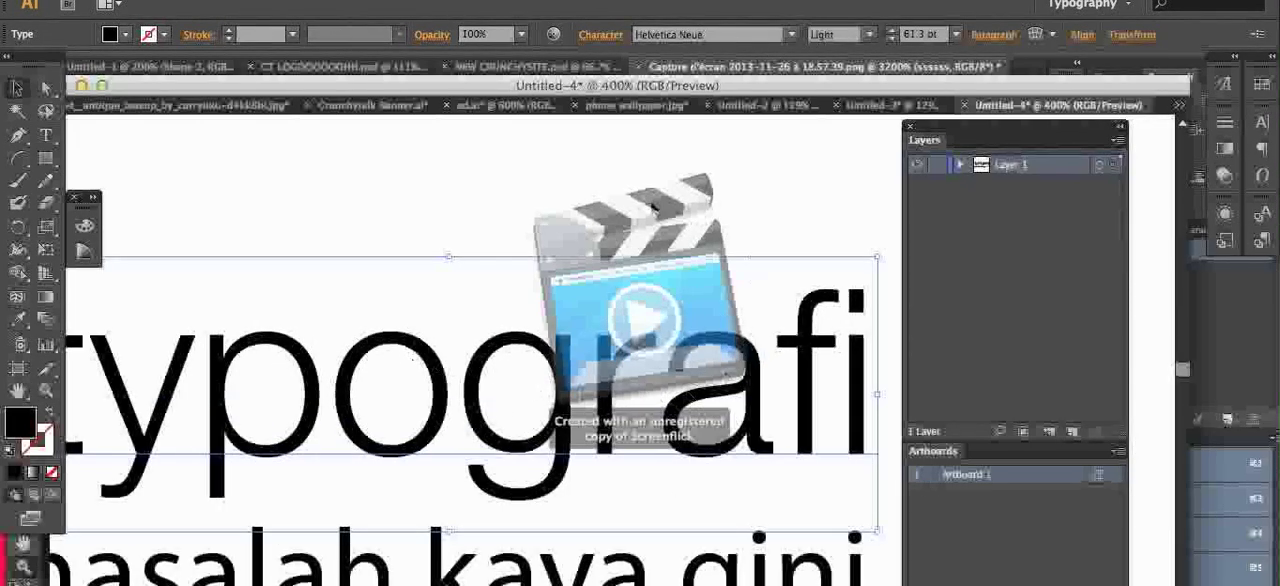
click(553, 226)
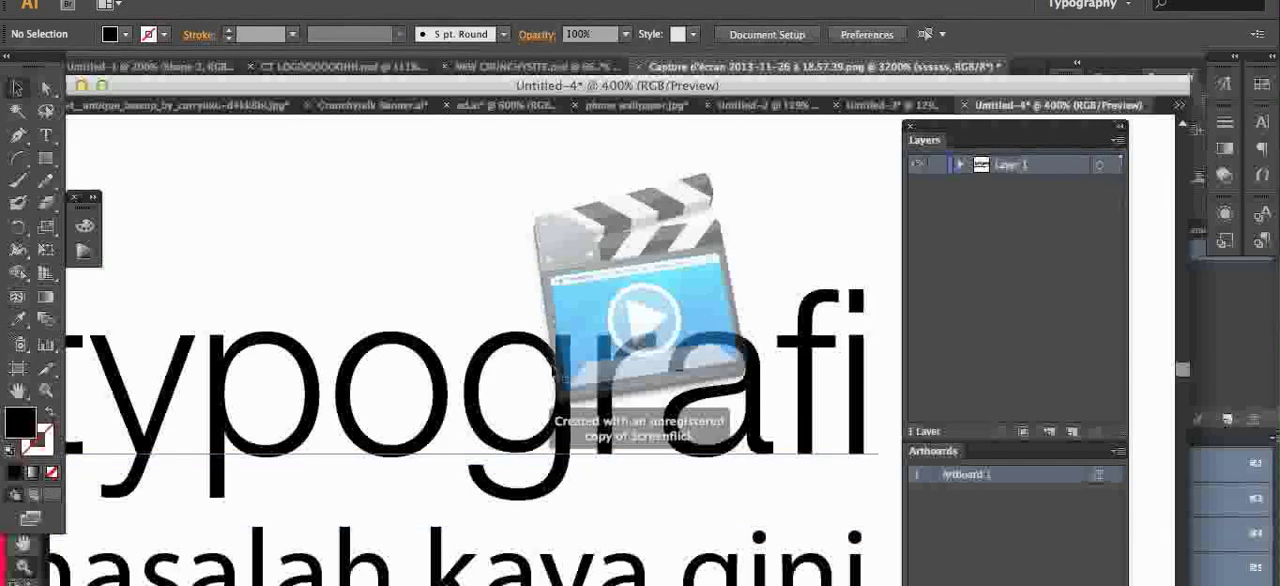
drag(508, 357, 491, 260)
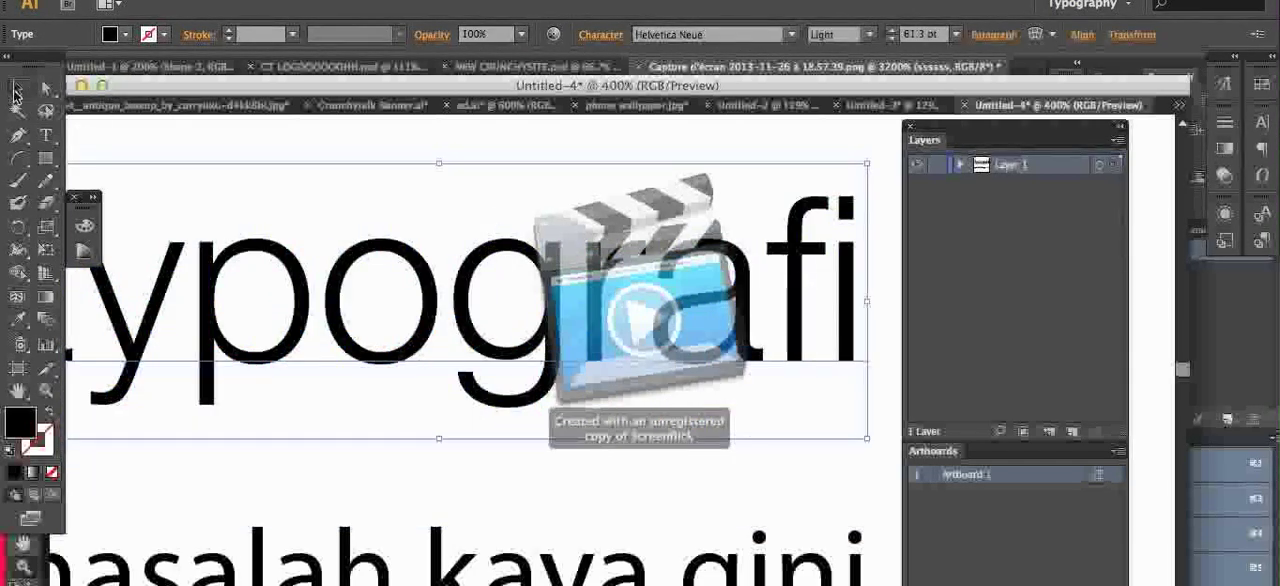
Step: Convert the "typografi" text to outlines
click(15, 90)
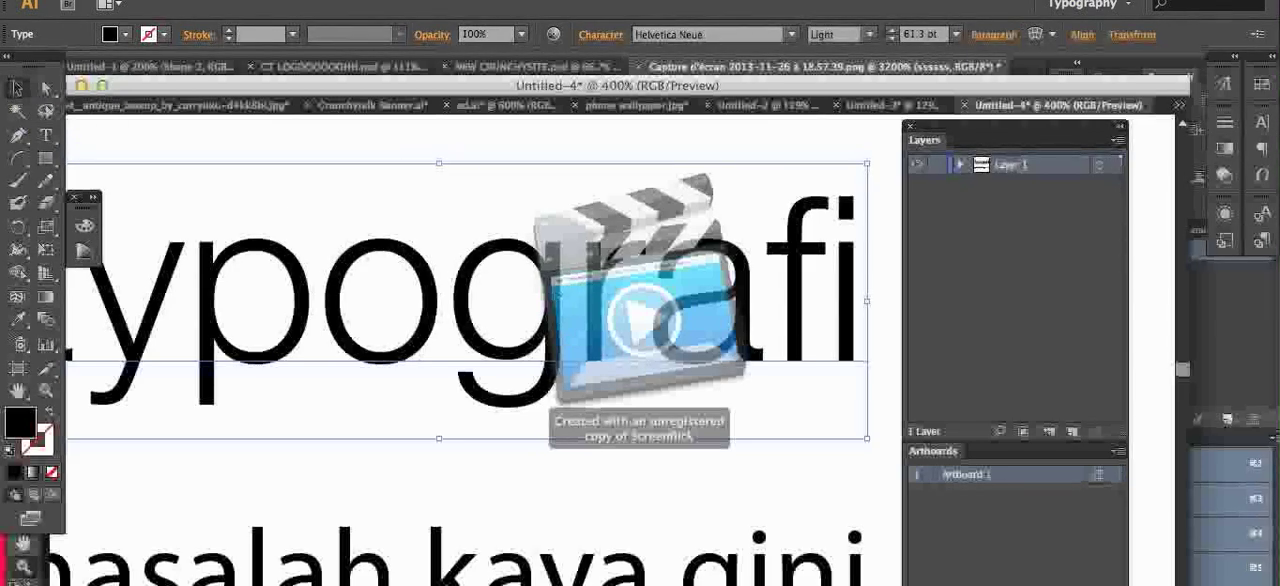
right_click(556, 292)
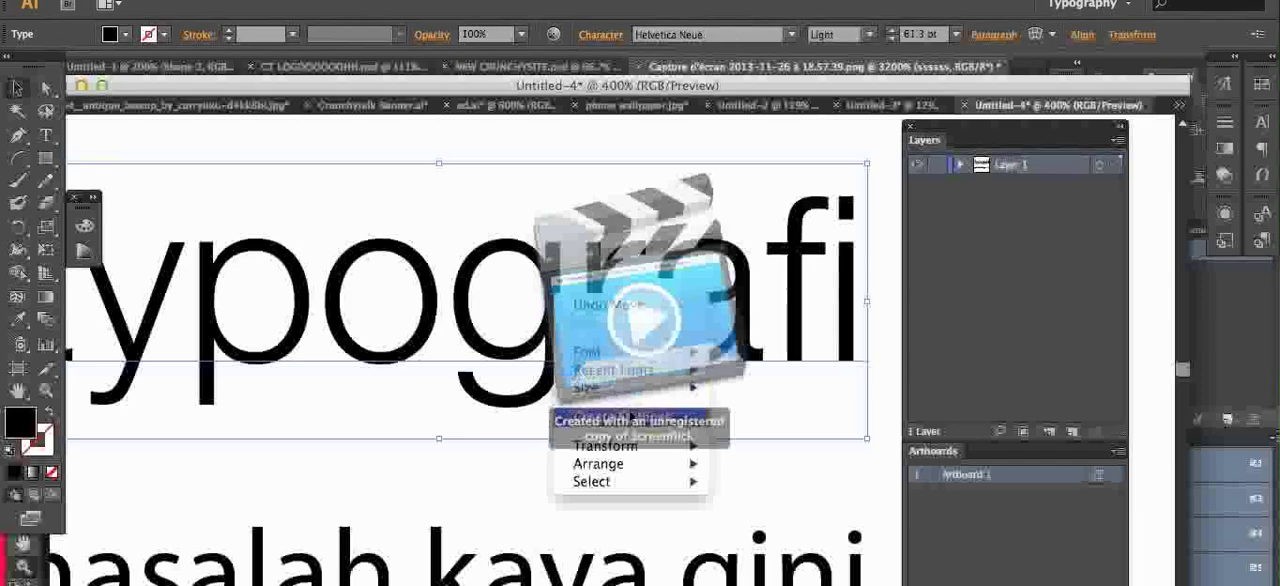
click(632, 416)
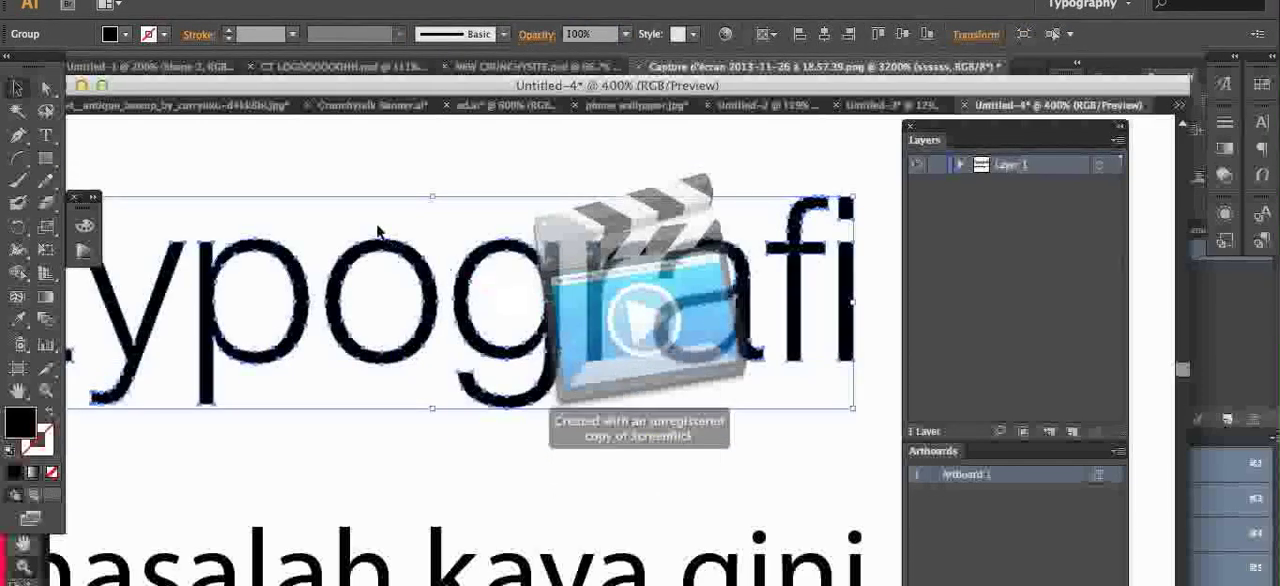
right_click(548, 322)
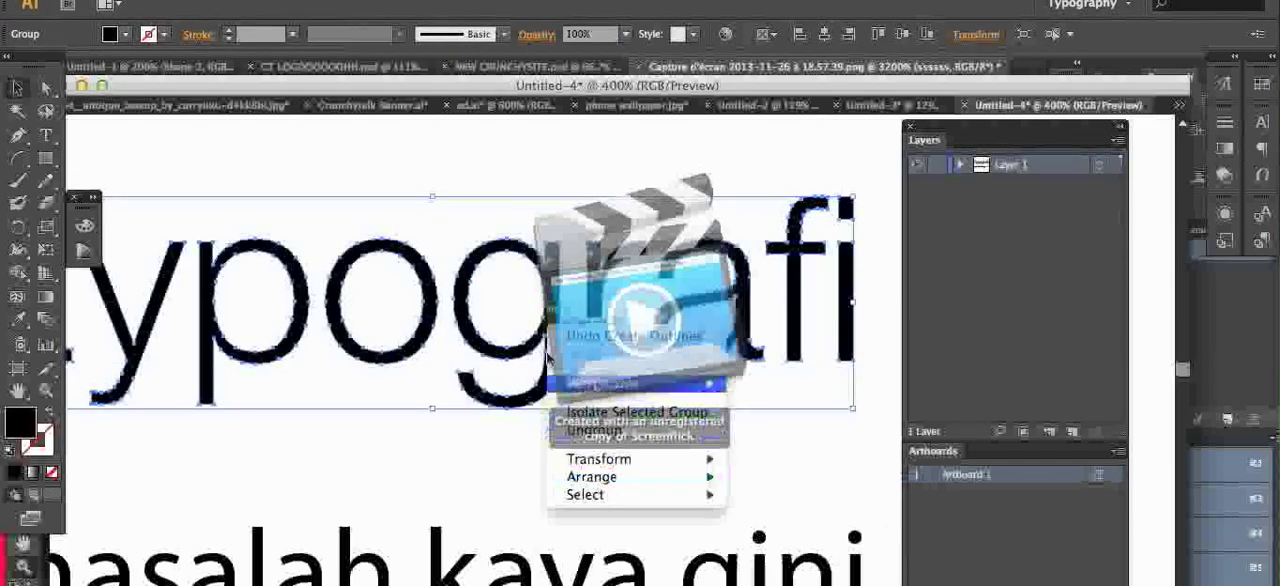
click(243, 230)
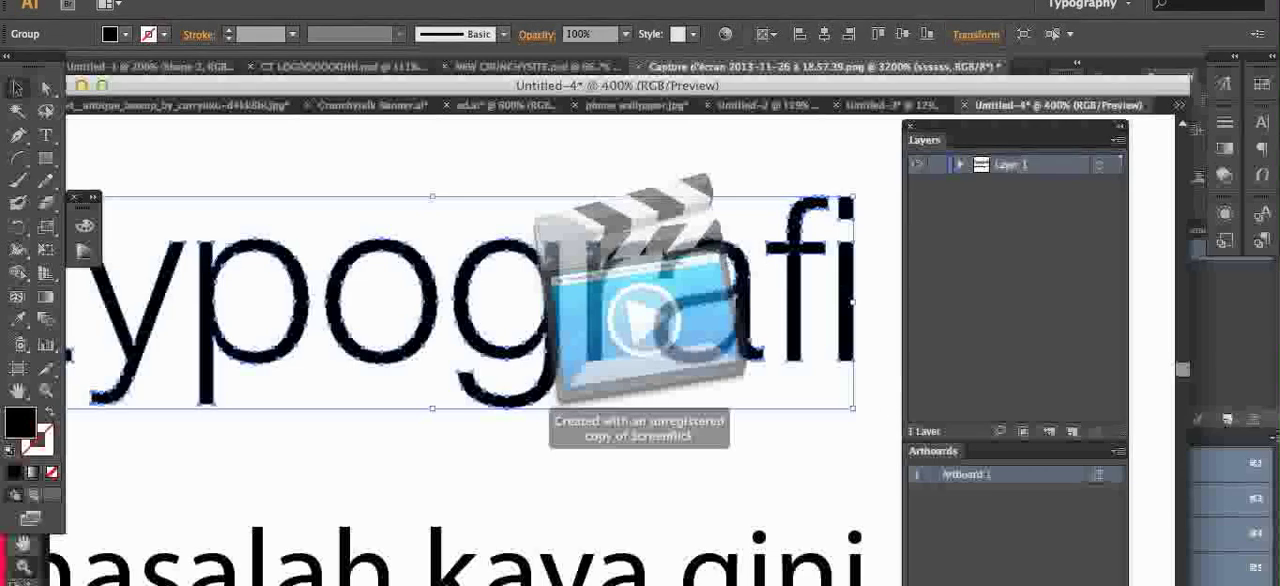
Step: Move "masalah kaya gini" closer to the outlined word and back down, and nudge the outlined word slightly downward
scroll(549, 458, down, 1)
click(518, 552)
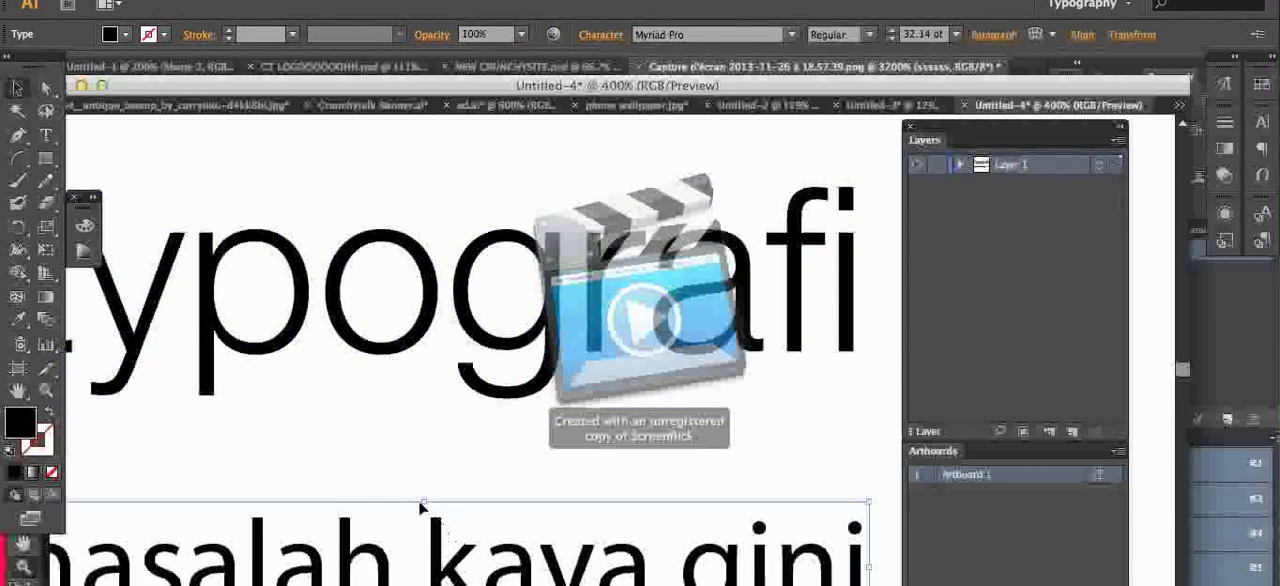
drag(440, 540, 435, 482)
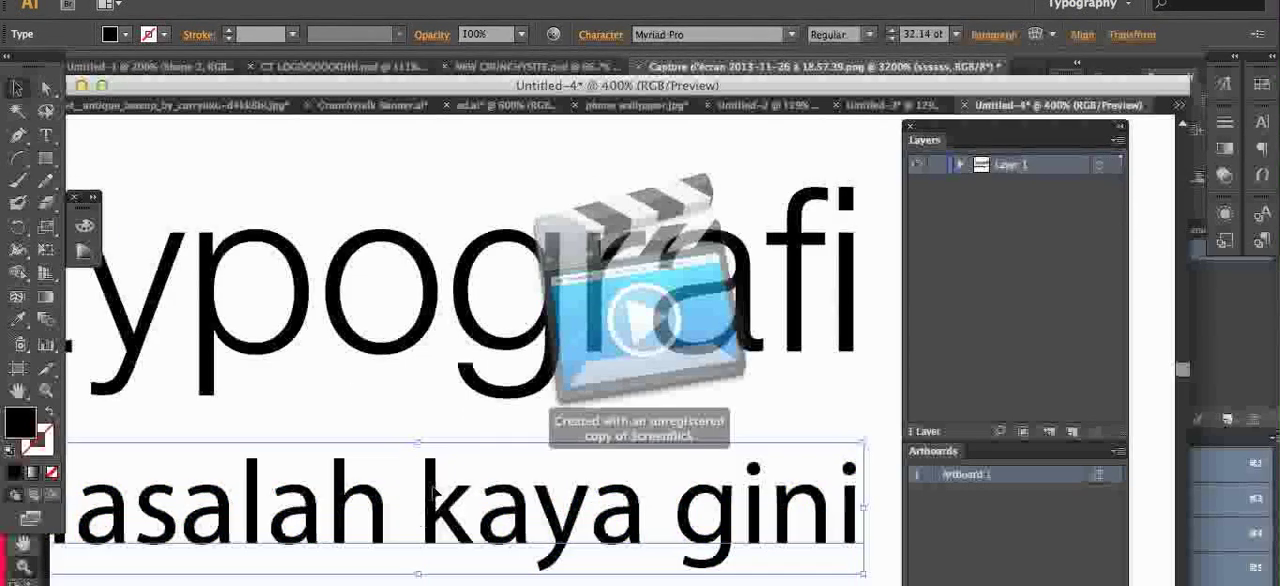
drag(434, 494, 445, 538)
click(482, 300)
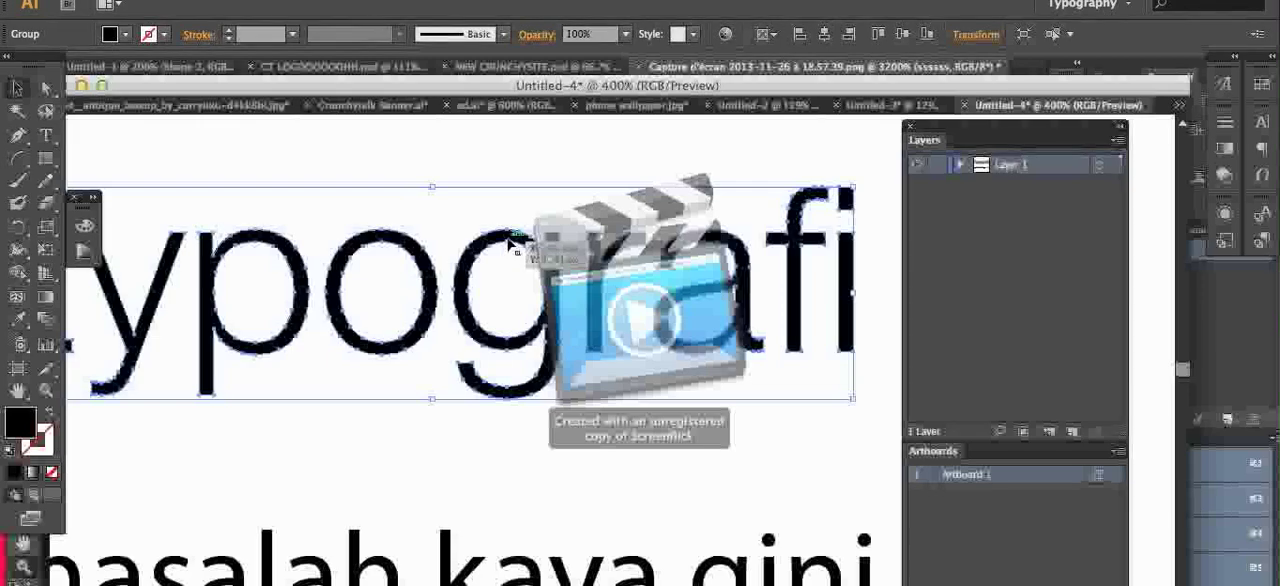
drag(510, 243, 515, 253)
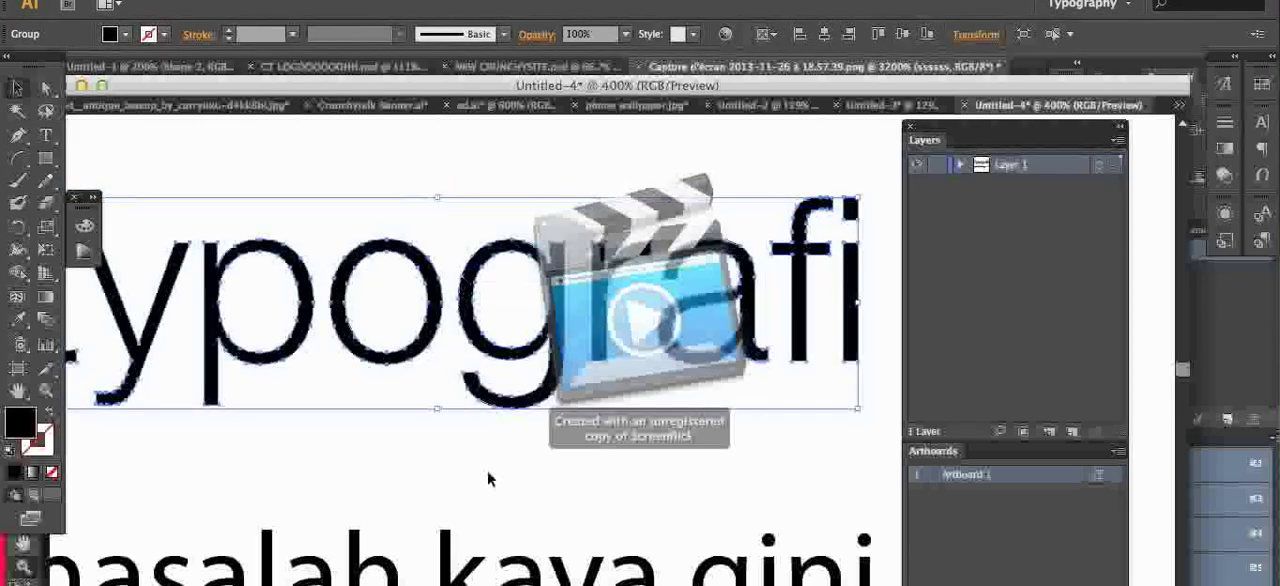
Step: Try isolating the outlined word's group and the letter "o" inside it, and leave isolation mode
key(space)
drag(434, 427, 651, 464)
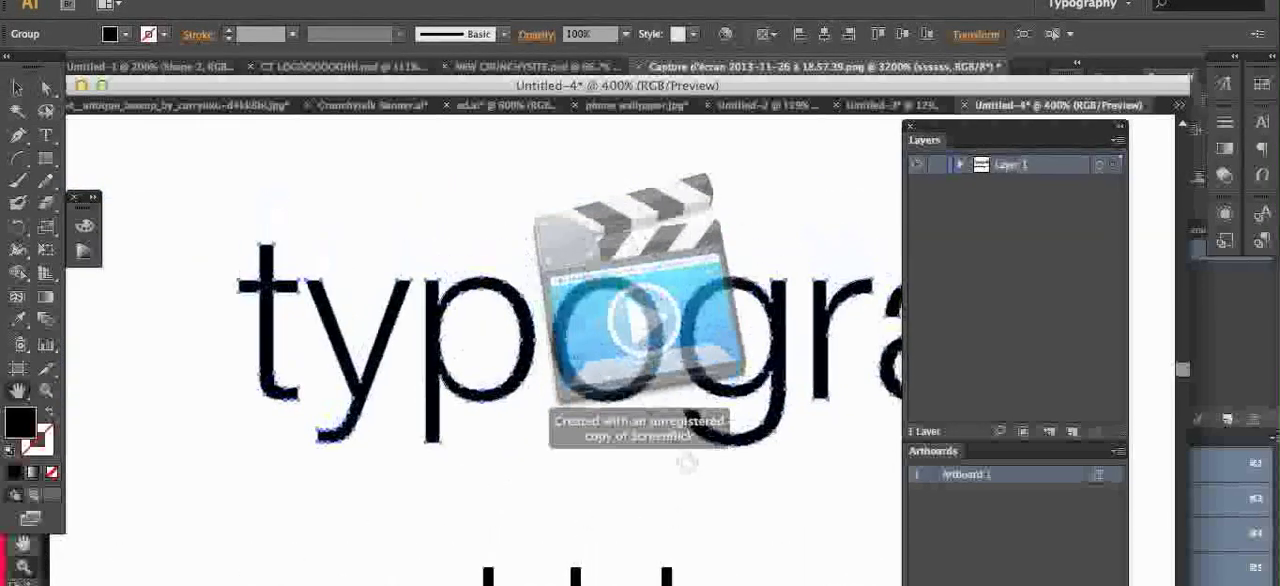
drag(555, 358, 511, 358)
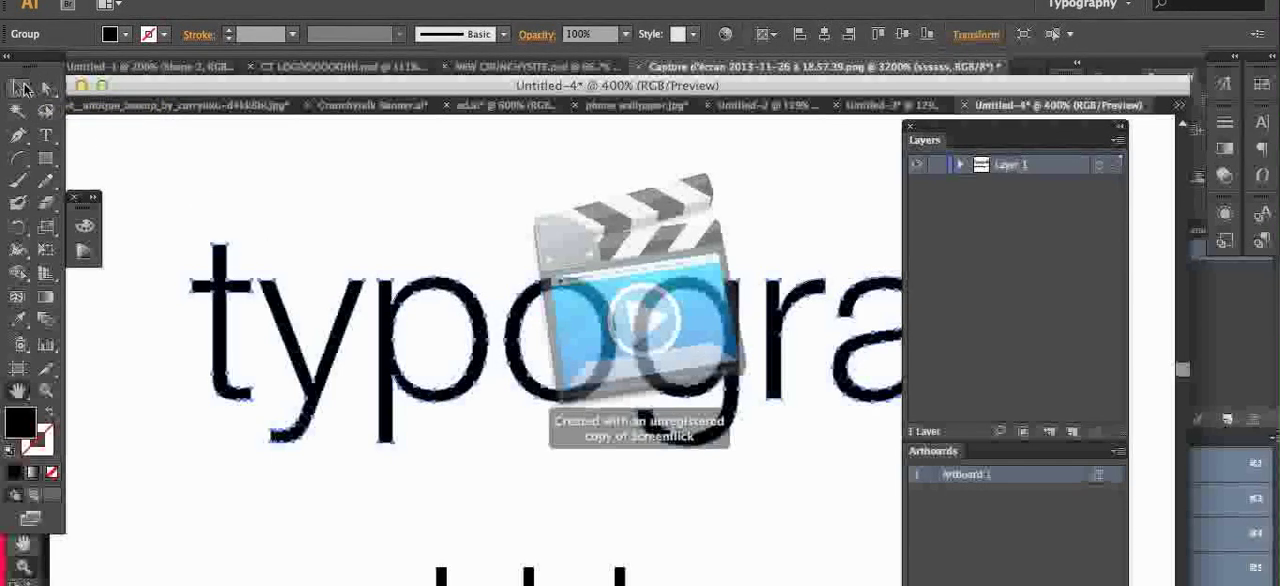
click(24, 88)
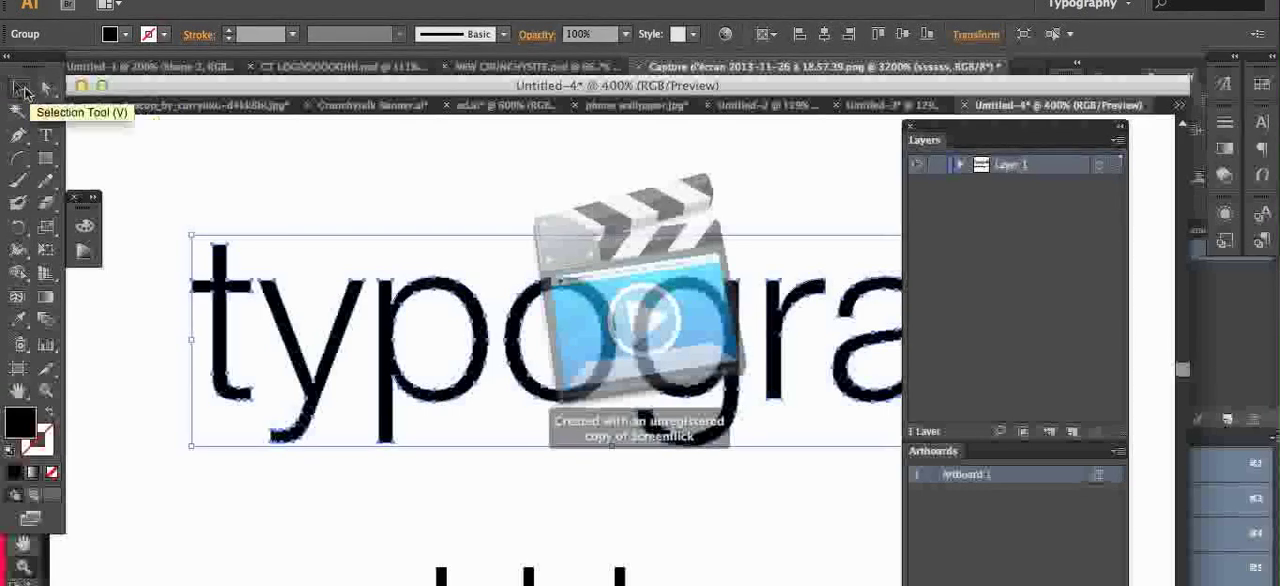
double_click(435, 282)
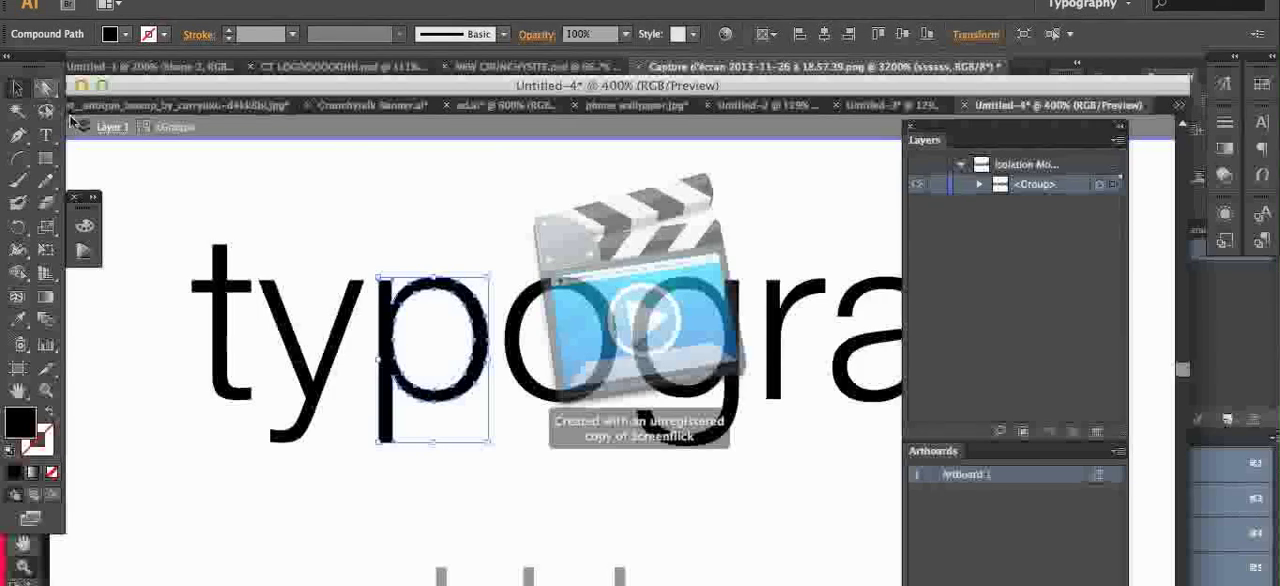
double_click(538, 305)
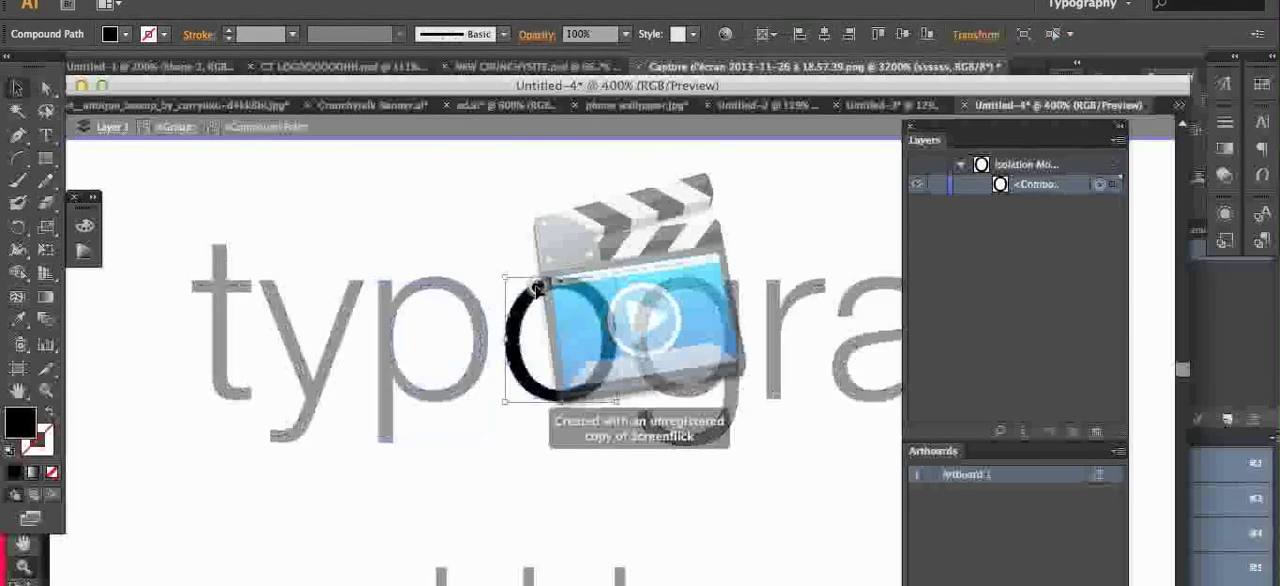
double_click(346, 305)
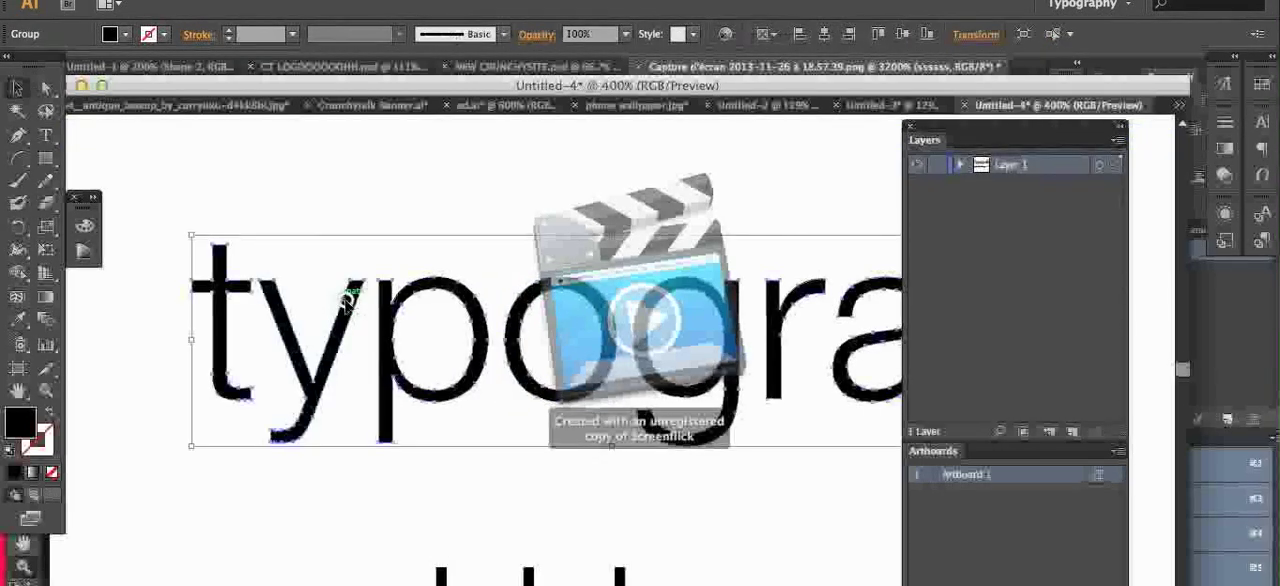
Step: Isolate the outlined "typografi" group and select its letters individually, ending with the "p"
click(346, 298)
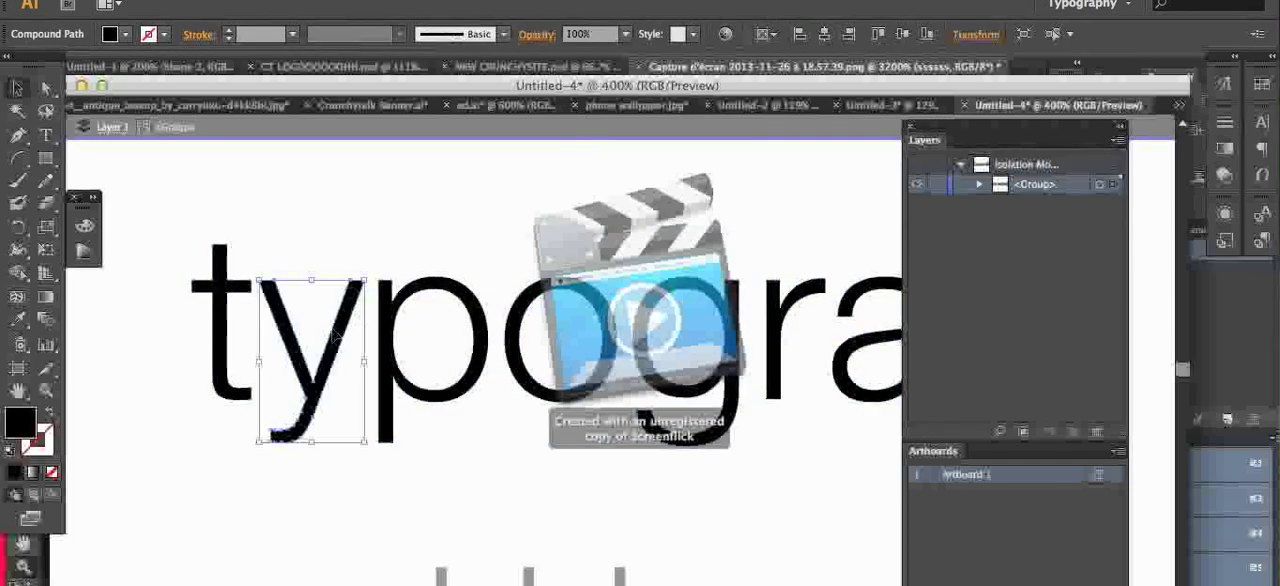
click(392, 305)
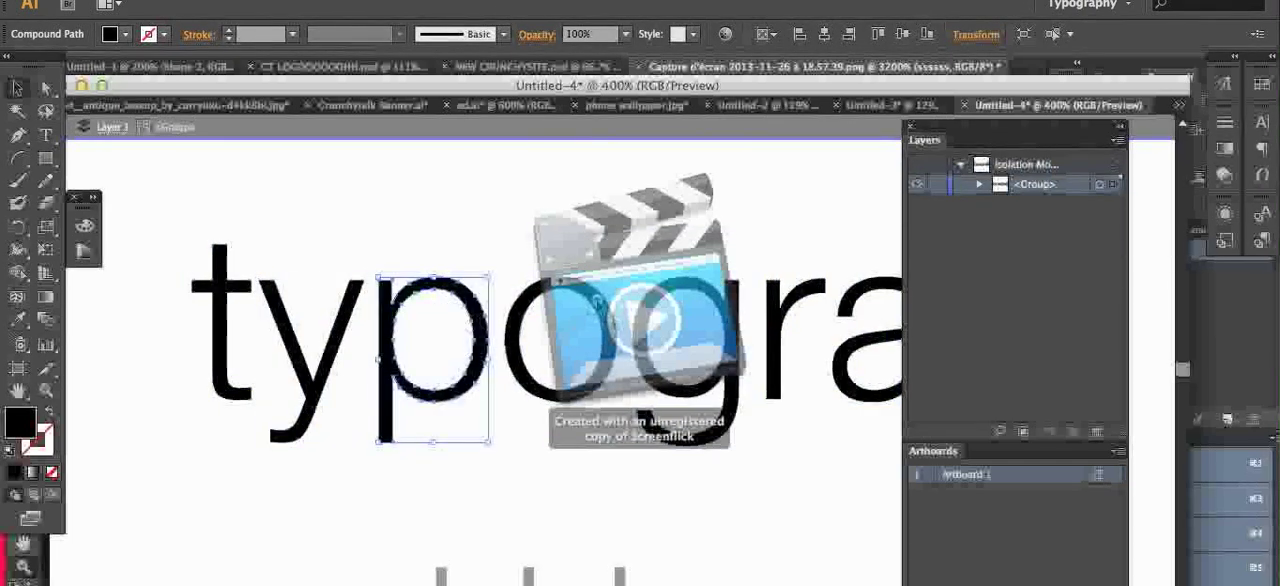
click(522, 330)
click(801, 298)
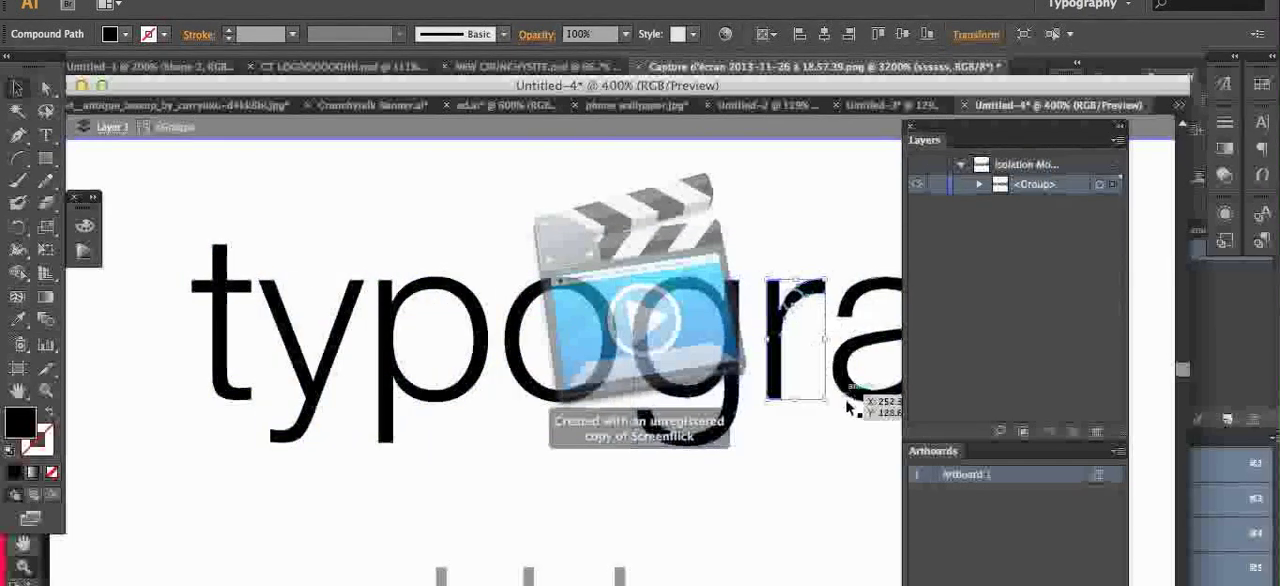
click(433, 291)
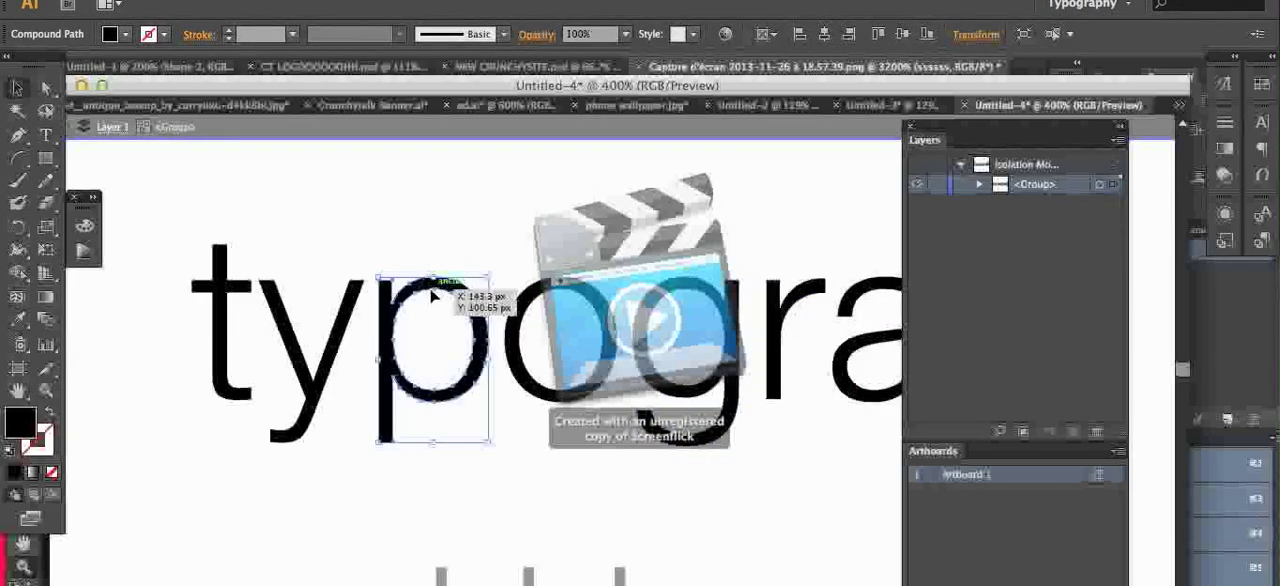
Step: Pull several anchor points on the inner contour of the "p" toward the middle of its counter with Direct Selection
key(z)
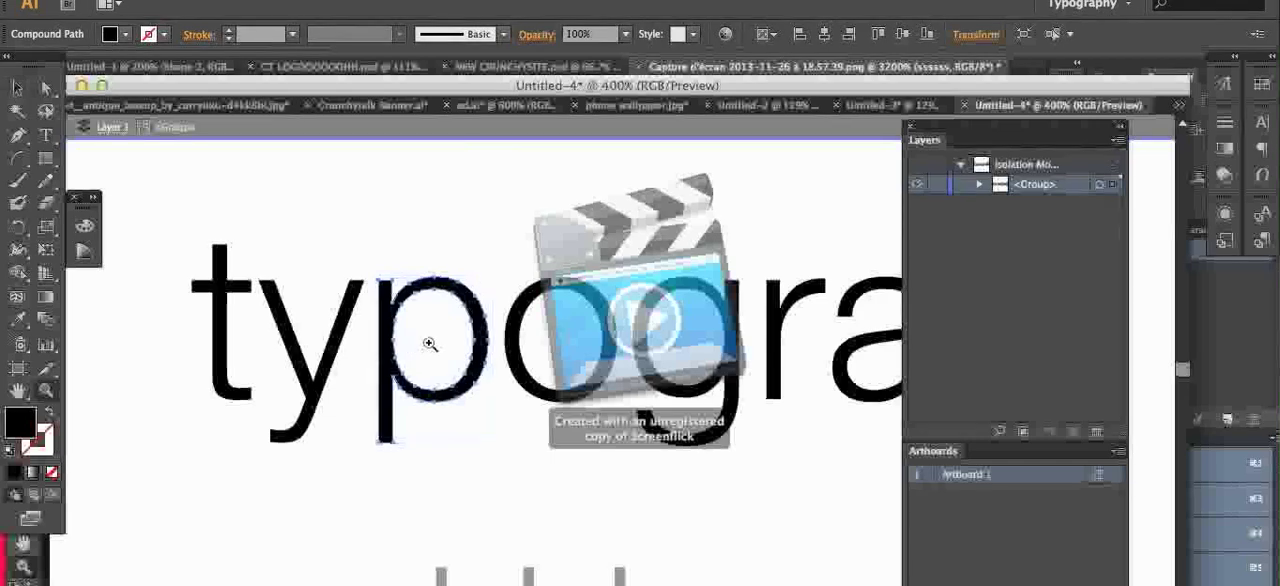
click(429, 343)
click(432, 344)
click(432, 344)
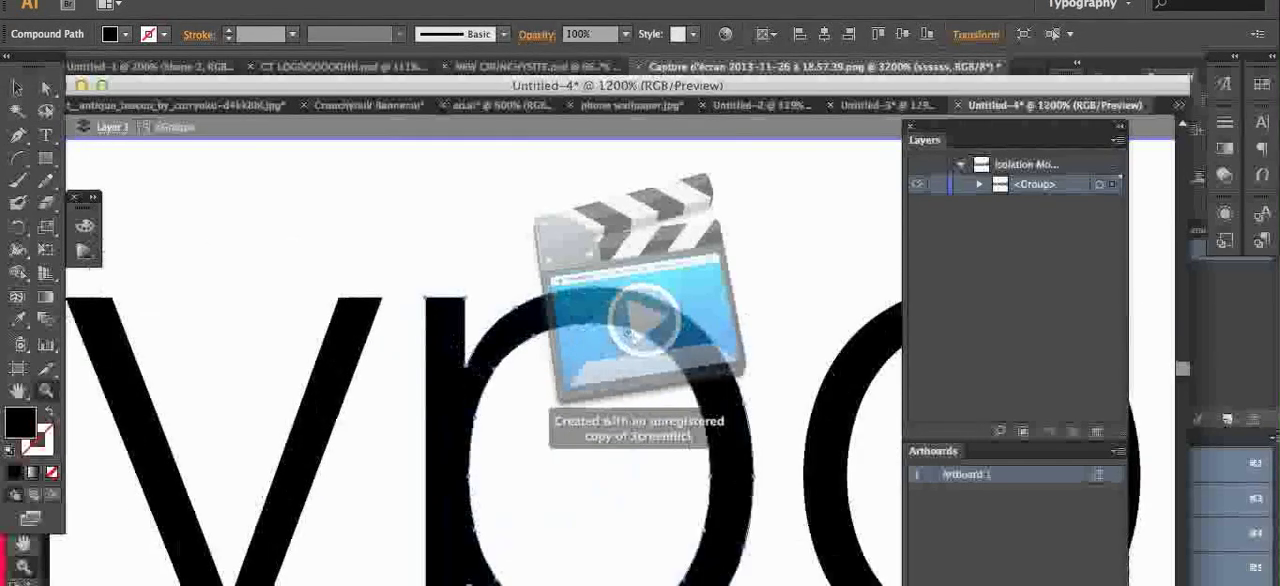
click(45, 90)
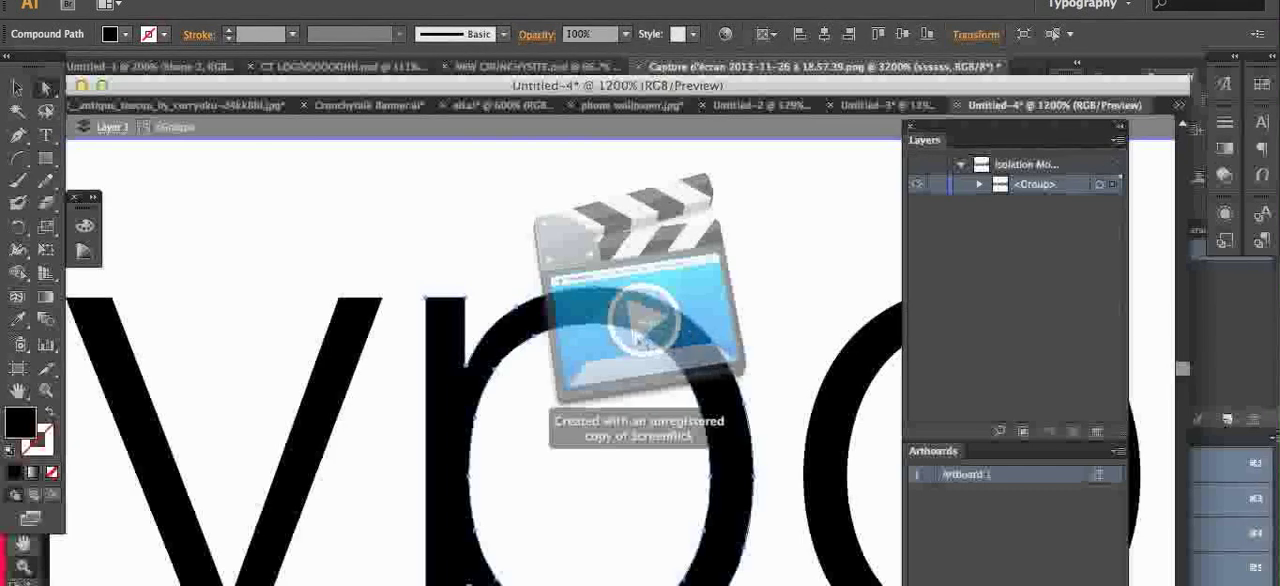
click(527, 342)
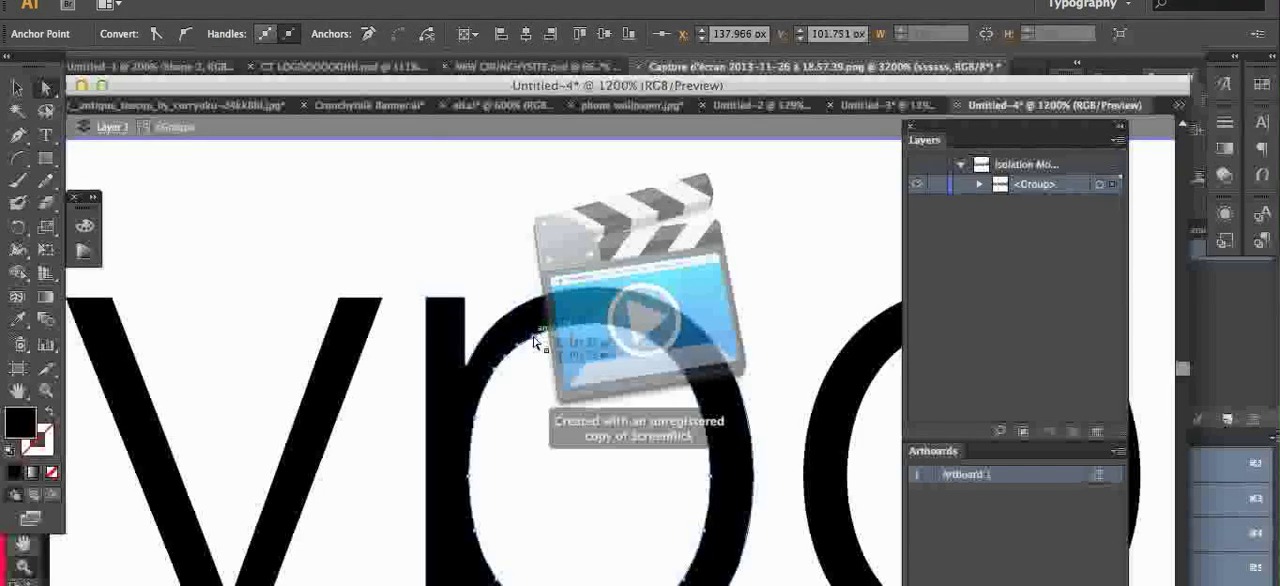
drag(533, 342, 600, 455)
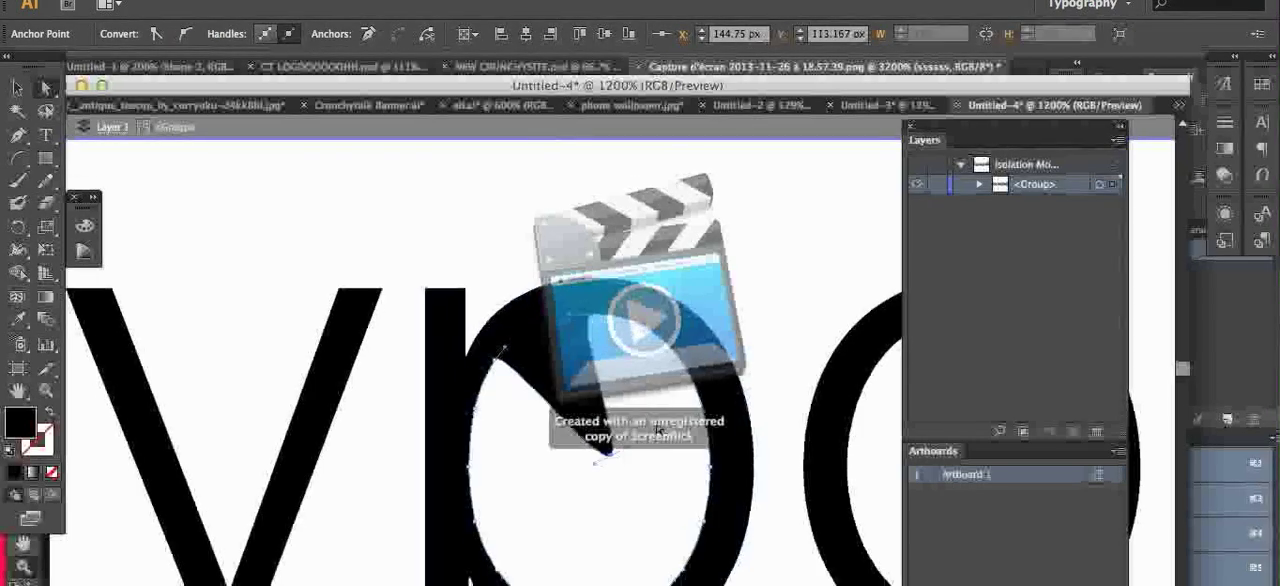
drag(502, 571, 595, 458)
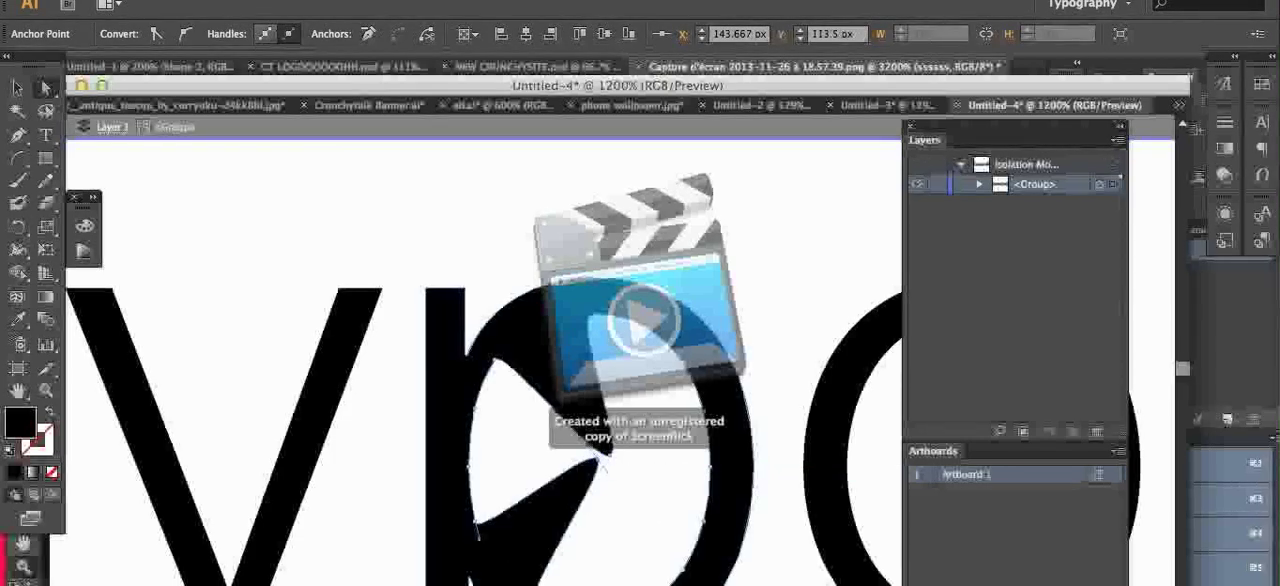
drag(612, 582, 660, 433)
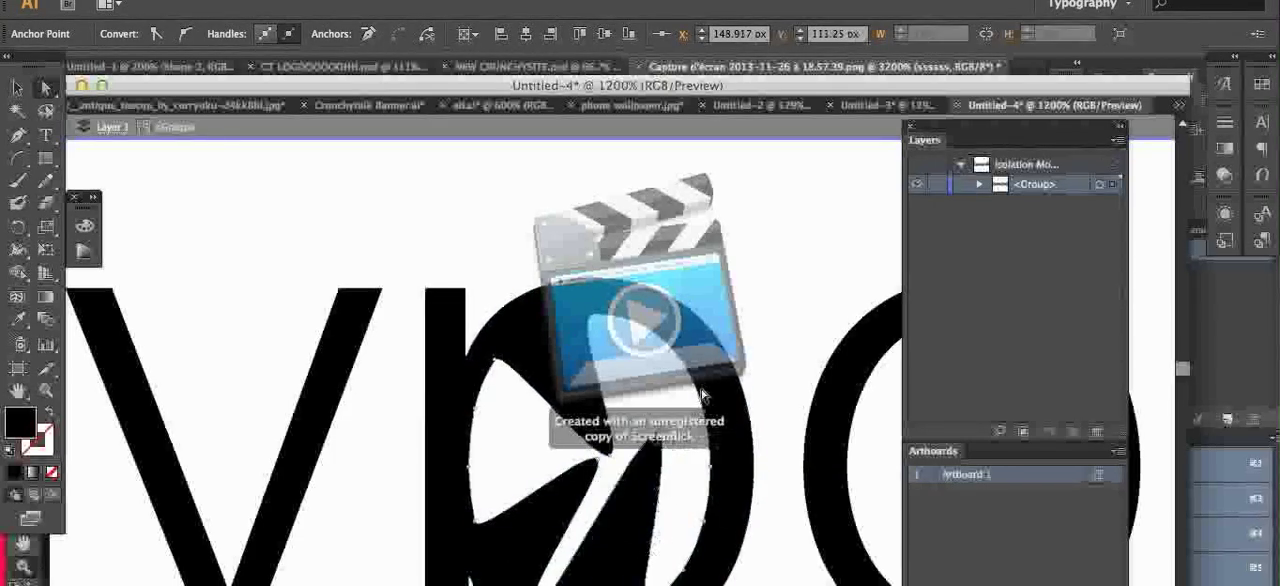
Step: Undo an overly large point move, pull more inner anchor points of the "p" across its counter, and move its stem's upper corner outward
drag(745, 366, 74, 141)
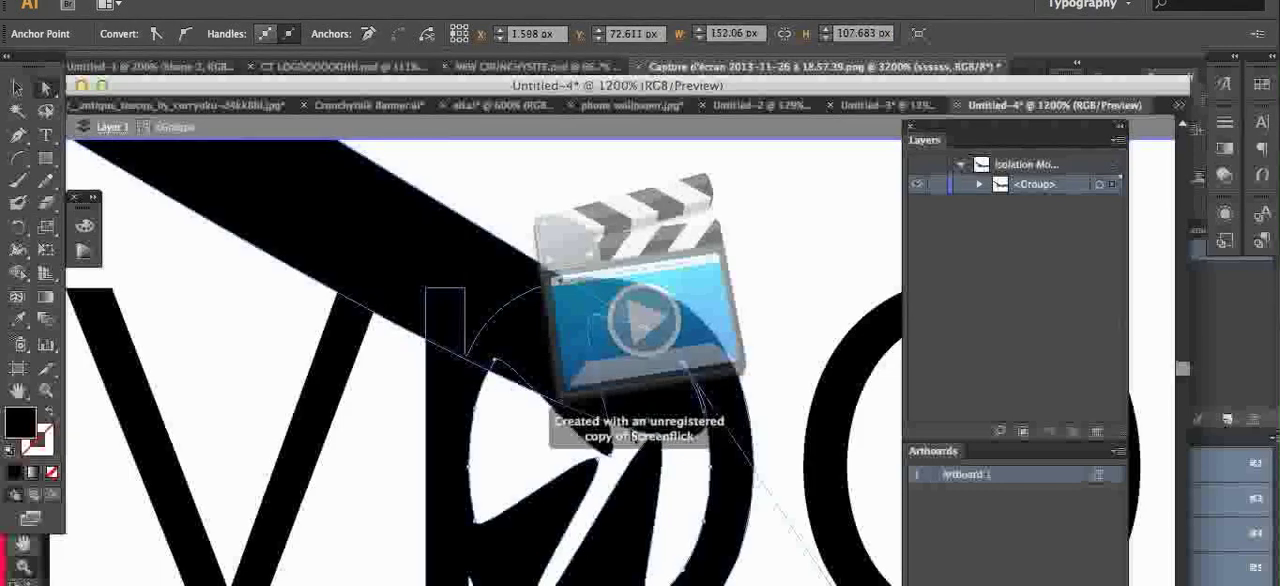
key(ctrl+z)
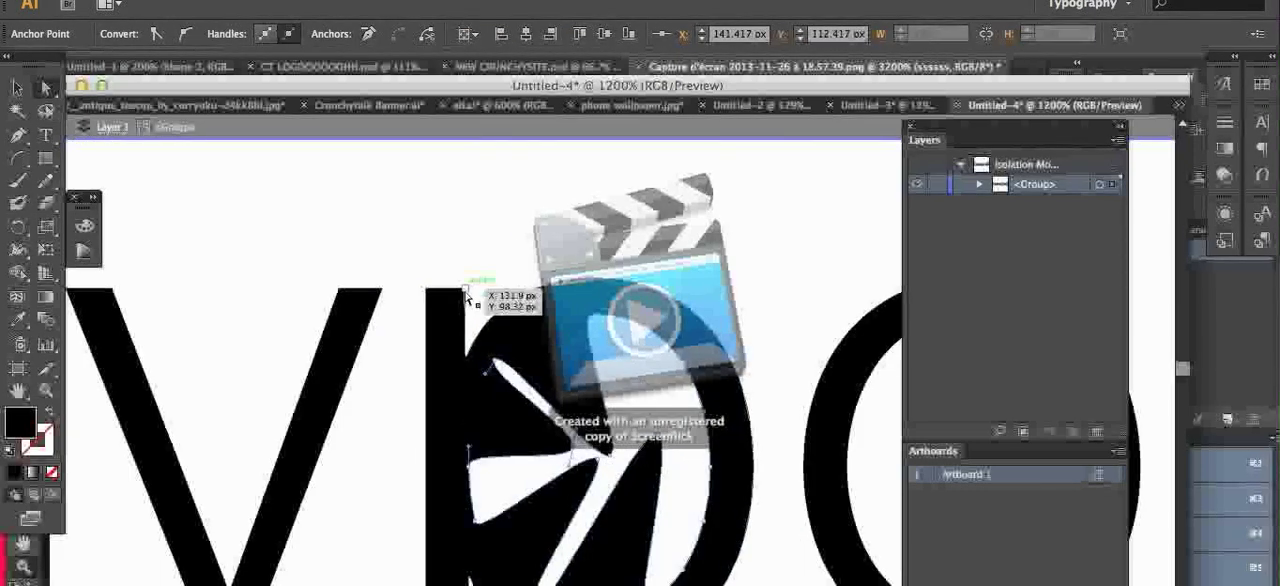
drag(688, 370, 668, 374)
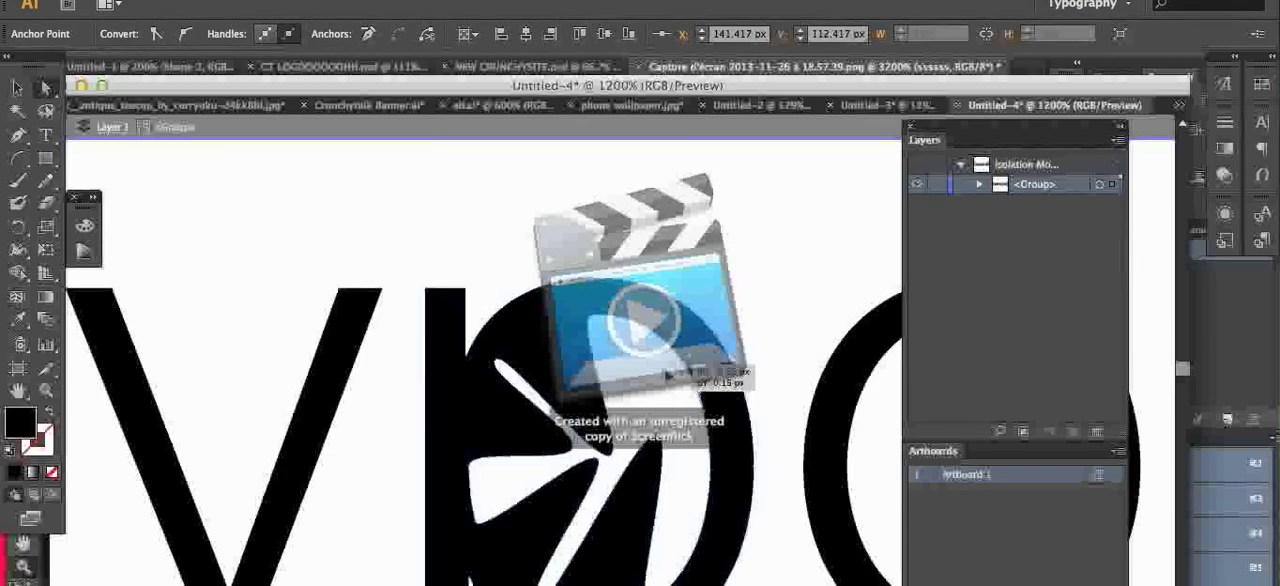
drag(636, 406, 705, 440)
drag(684, 580, 675, 508)
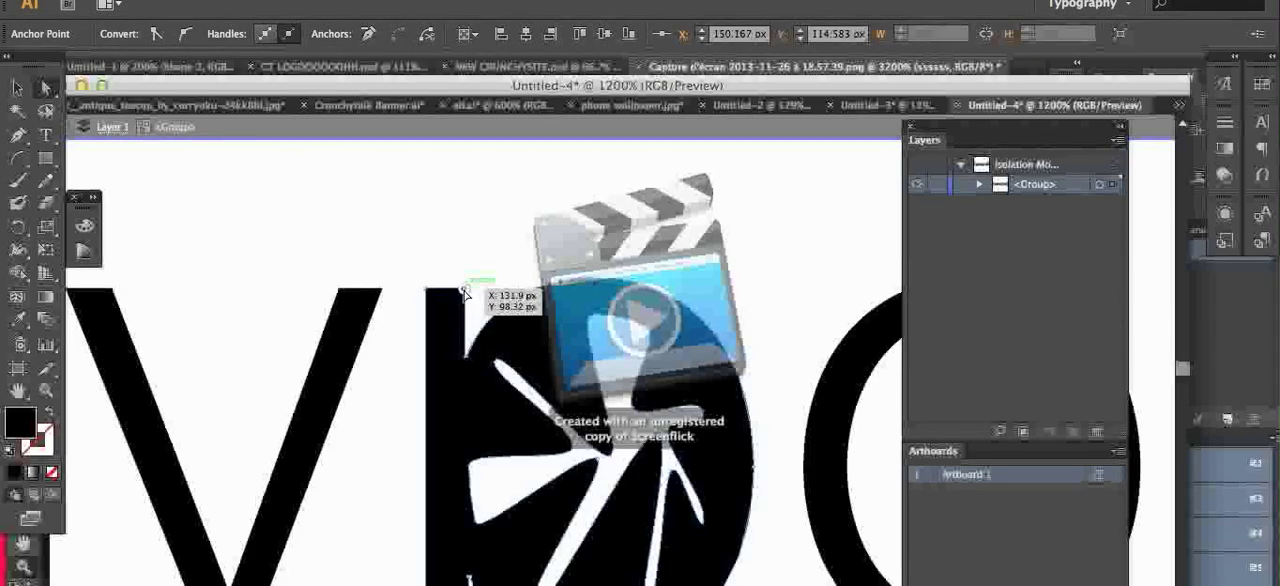
drag(463, 291, 498, 274)
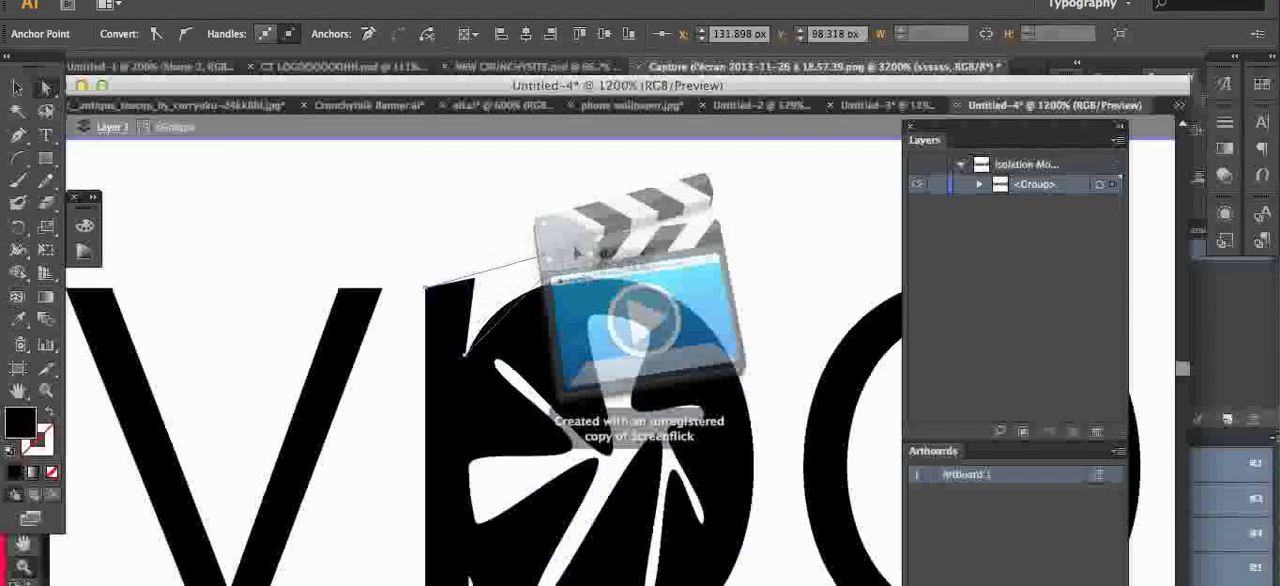
Step: Pull the upper corner of the "p" stem outward into a pointed spike and curve the edge beneath it
drag(576, 252, 524, 359)
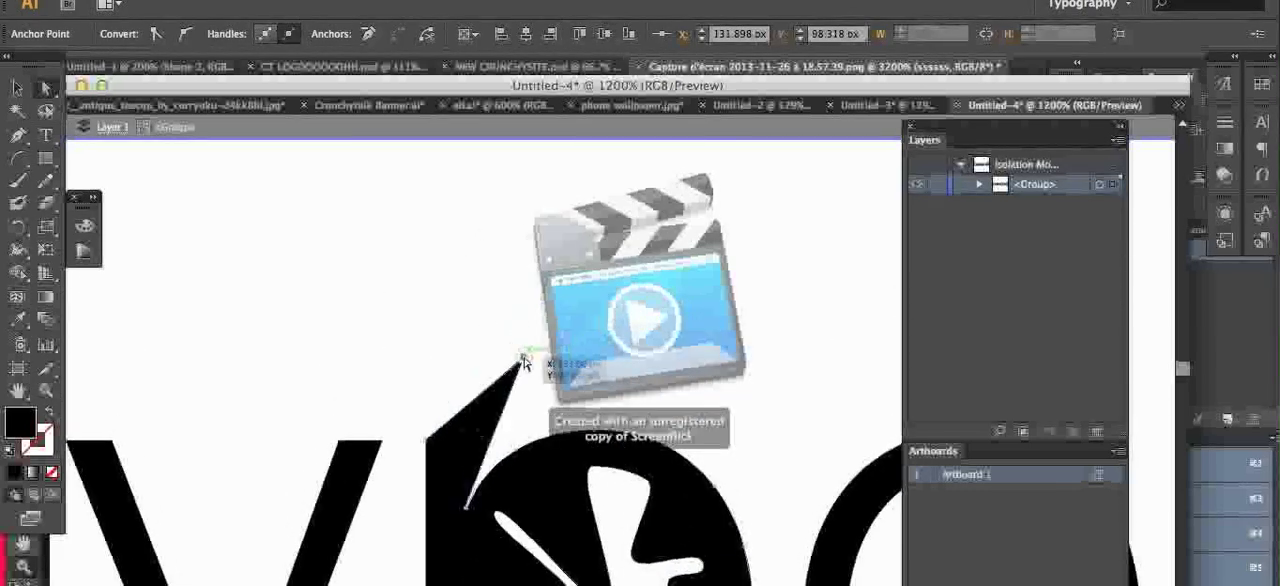
scroll(500, 503, down, 1)
drag(466, 476, 520, 326)
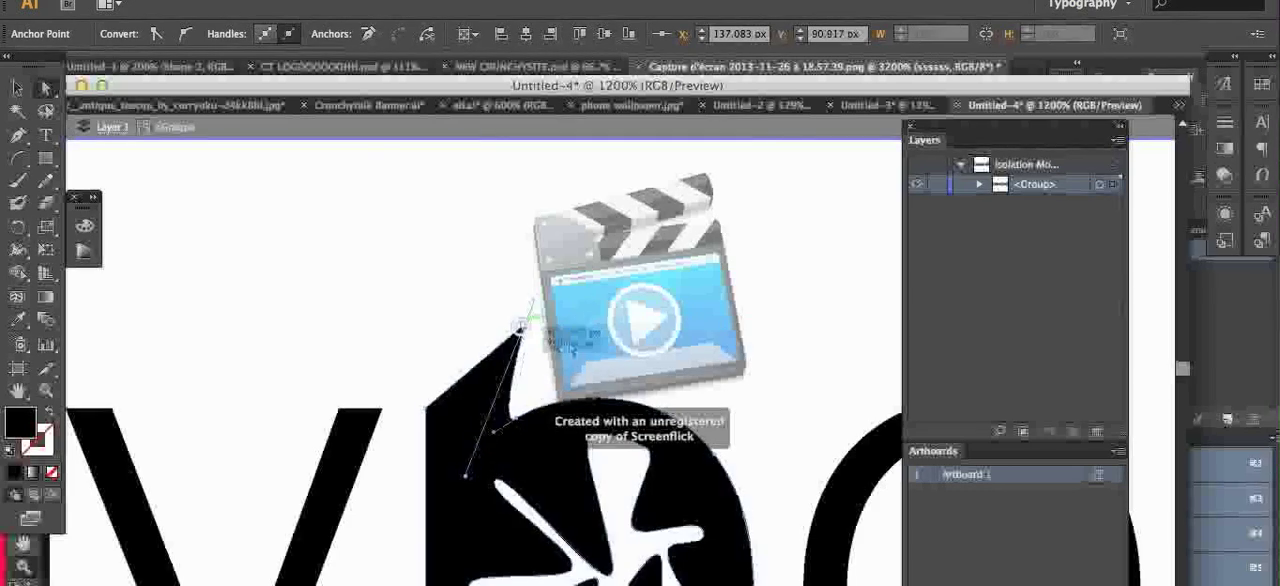
Step: Pull the inner edge point at the bottom of the "p" stem outward into a flared wedge, and deselect the letter
scroll(556, 482, down, 5)
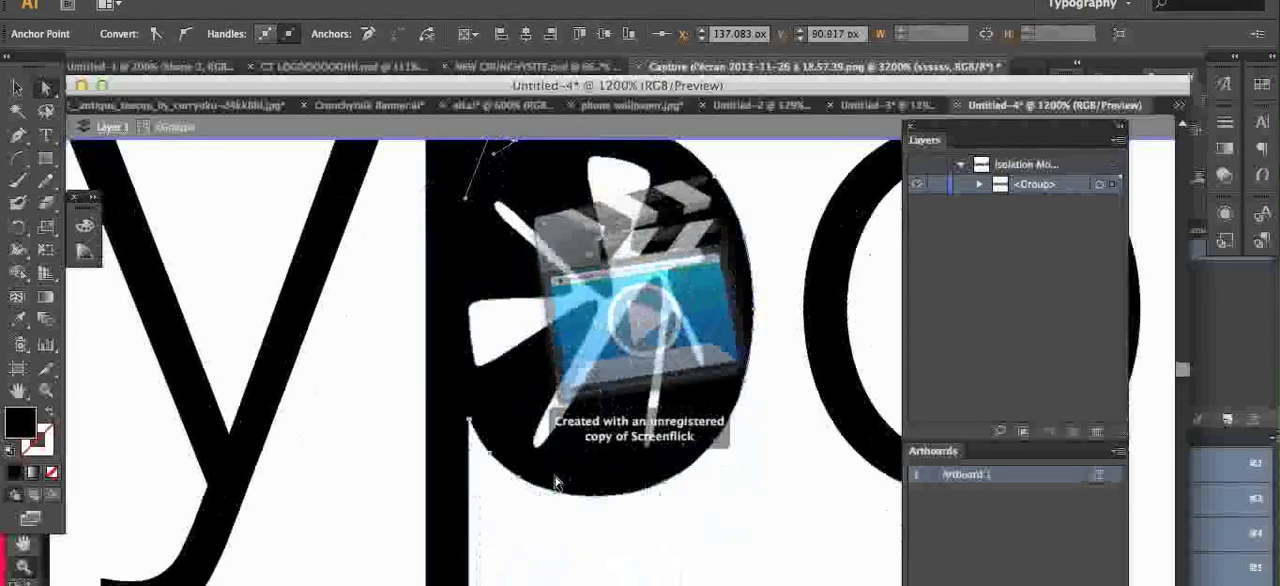
scroll(556, 483, down, 1)
drag(467, 407, 650, 585)
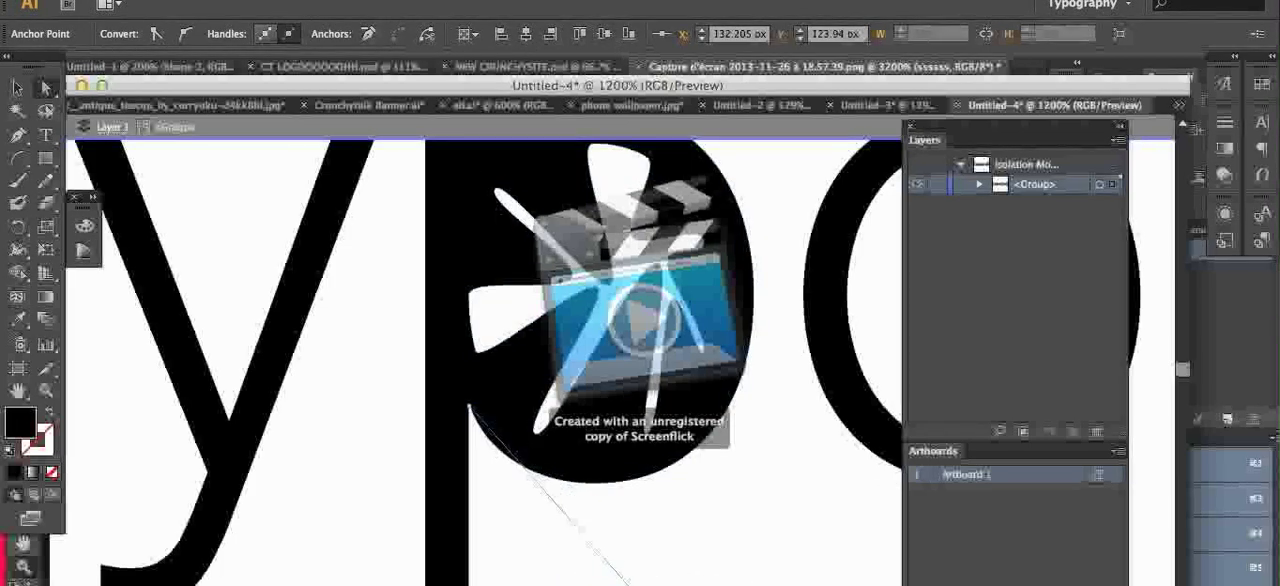
drag(650, 585, 655, 585)
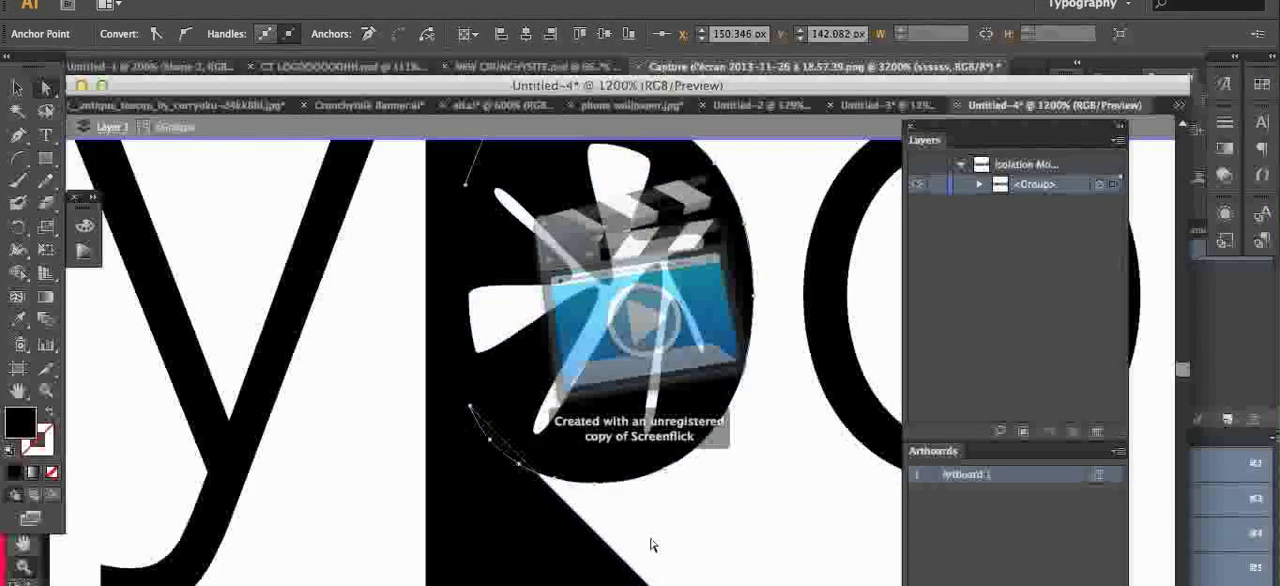
click(350, 302)
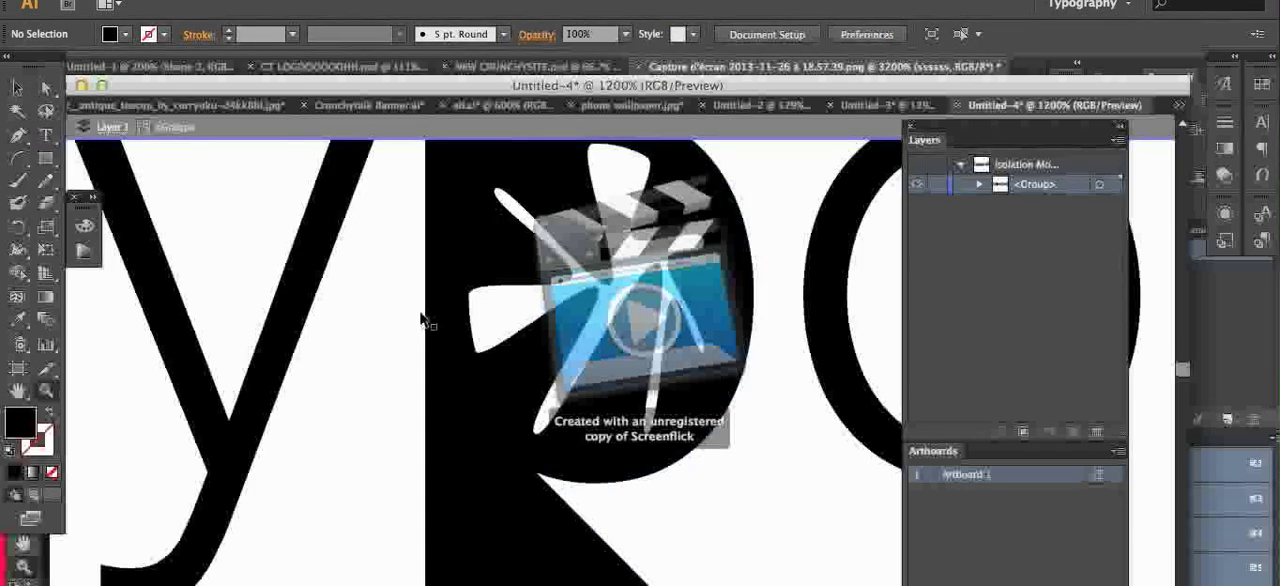
Step: Examine the reshaped "p" beside its neighbouring letters and within the whole two-line layout
key(ctrl+minus)
key(ctrl+minus)
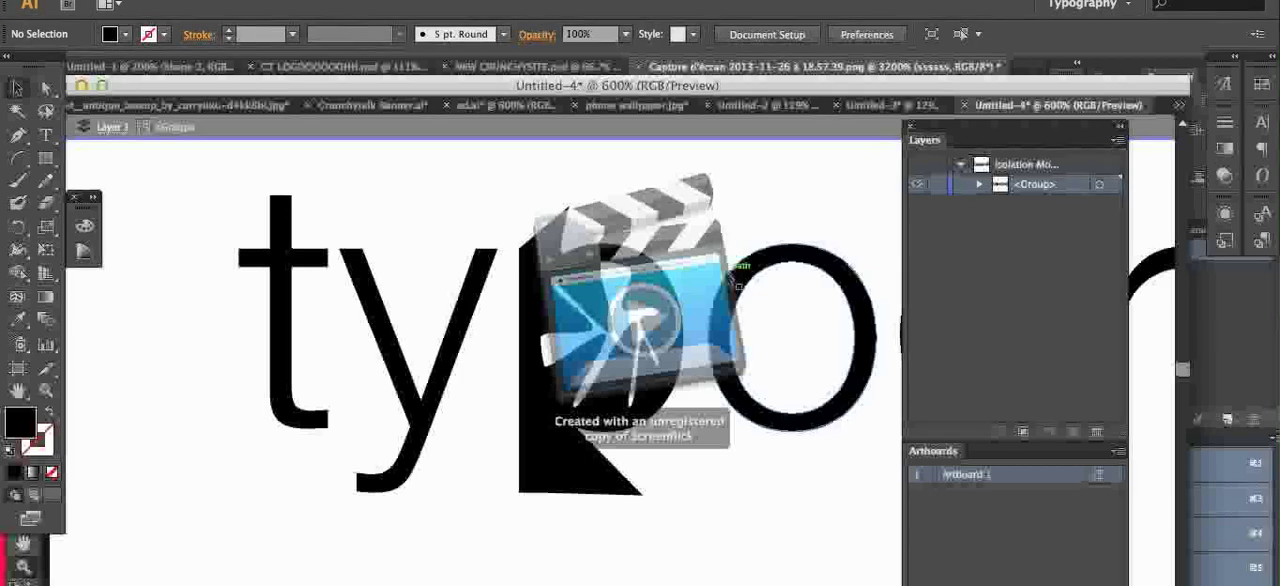
drag(730, 272, 556, 297)
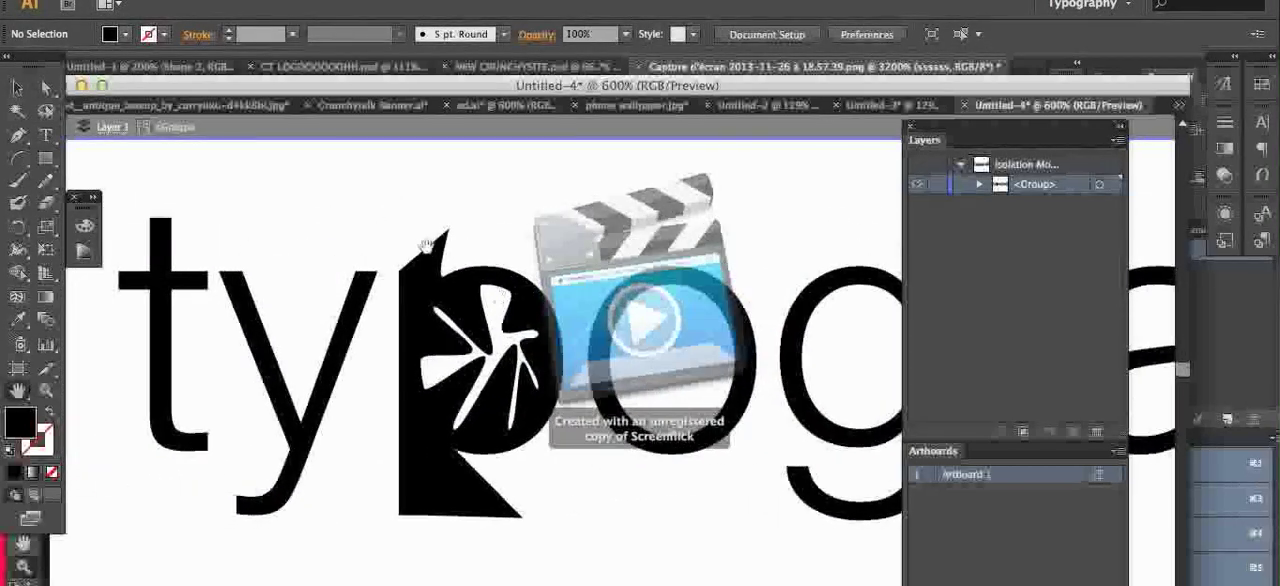
drag(781, 280, 646, 280)
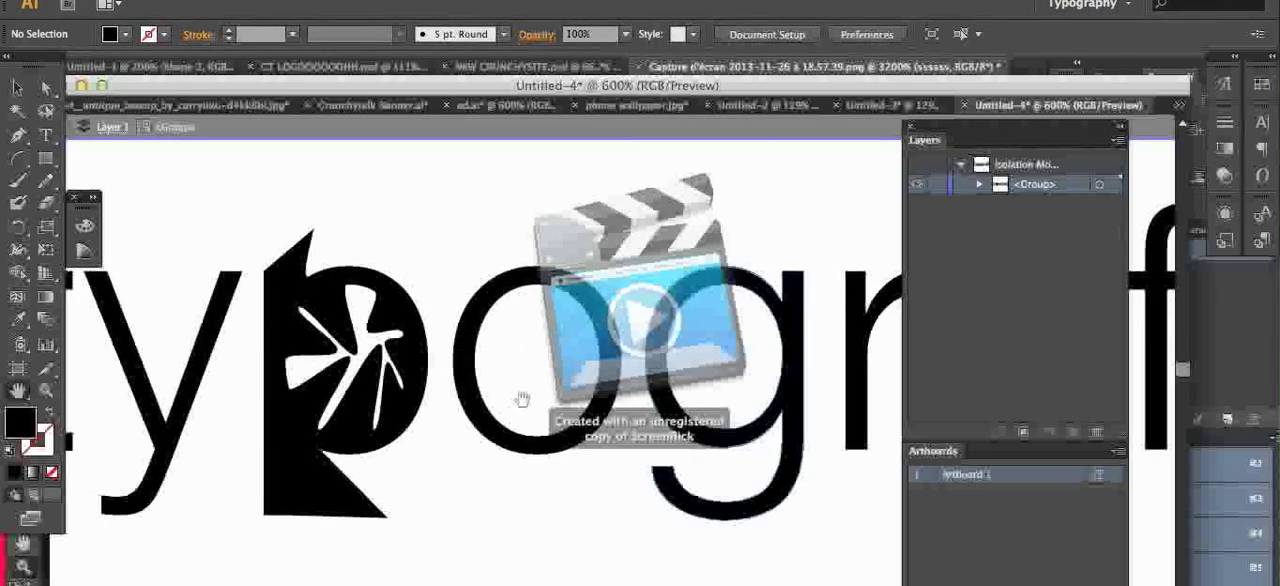
drag(580, 297, 463, 267)
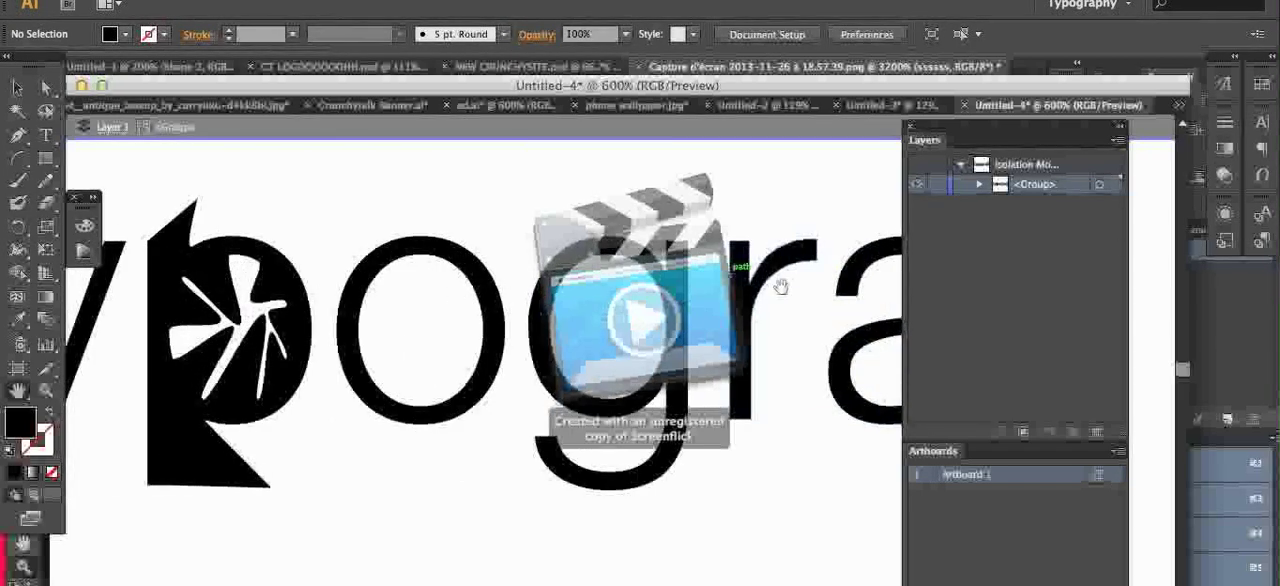
drag(353, 241, 414, 251)
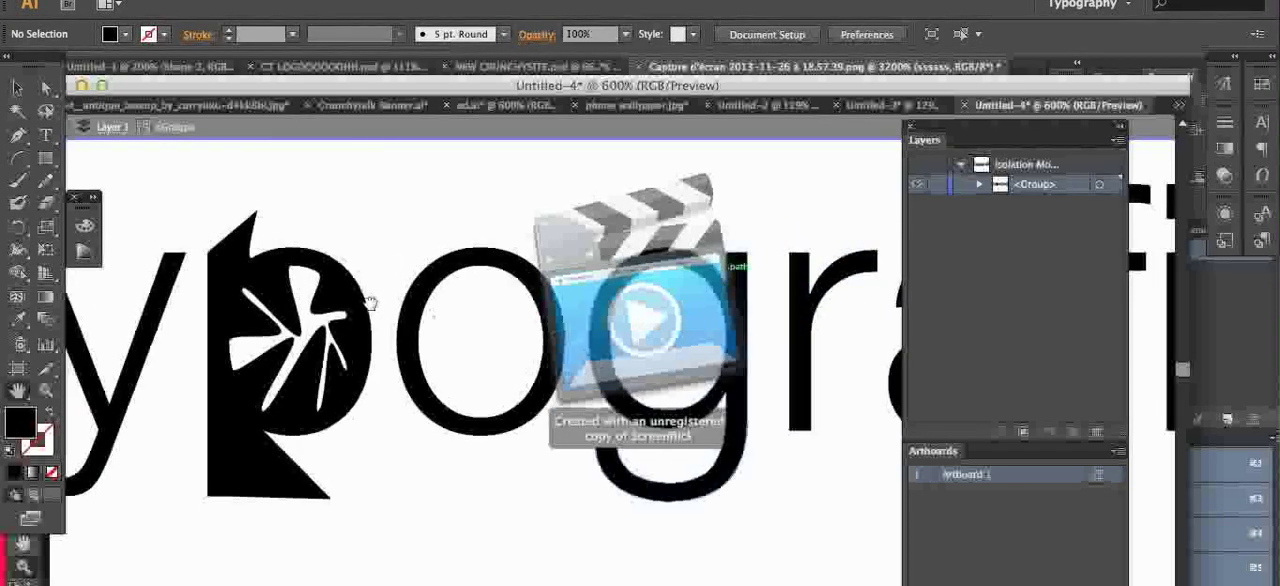
drag(368, 302, 468, 314)
drag(263, 290, 343, 300)
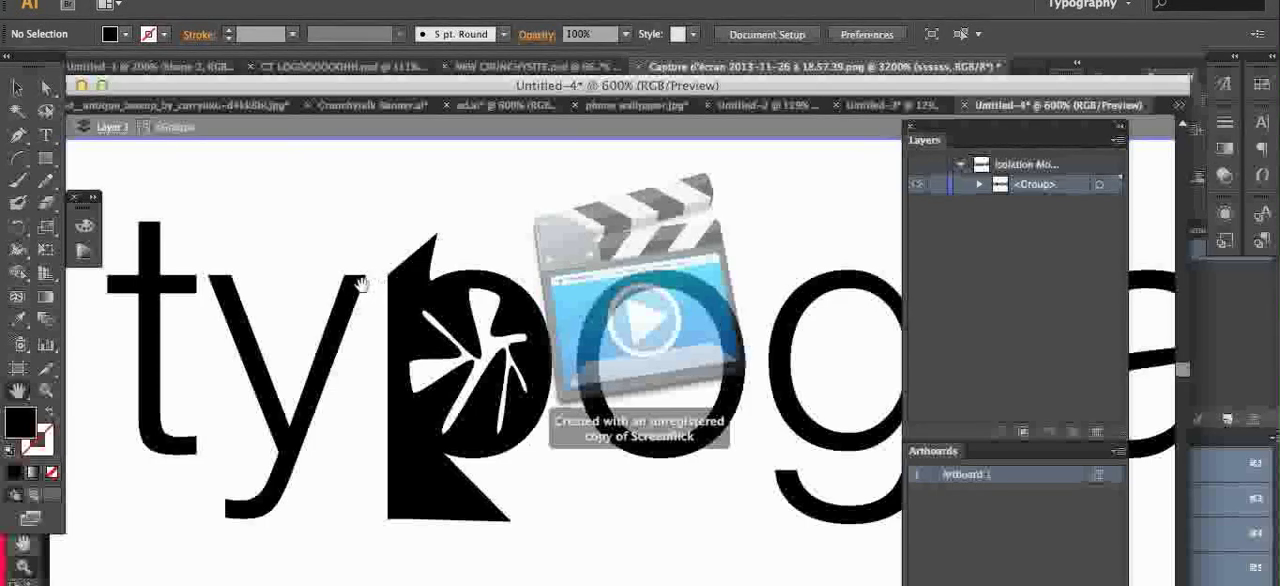
key(super+minus)
key(super+minus)
key(super+minus)
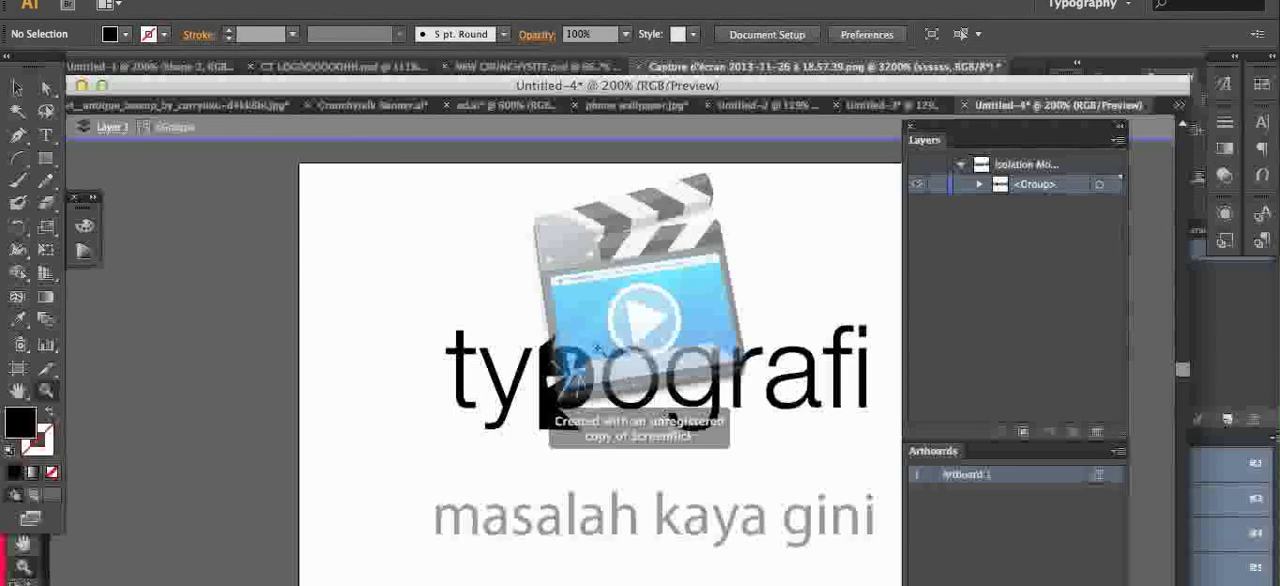
Step: Minimize Photoshop, return to the Illustrator document and set its workspace to Typography
click(17, 90)
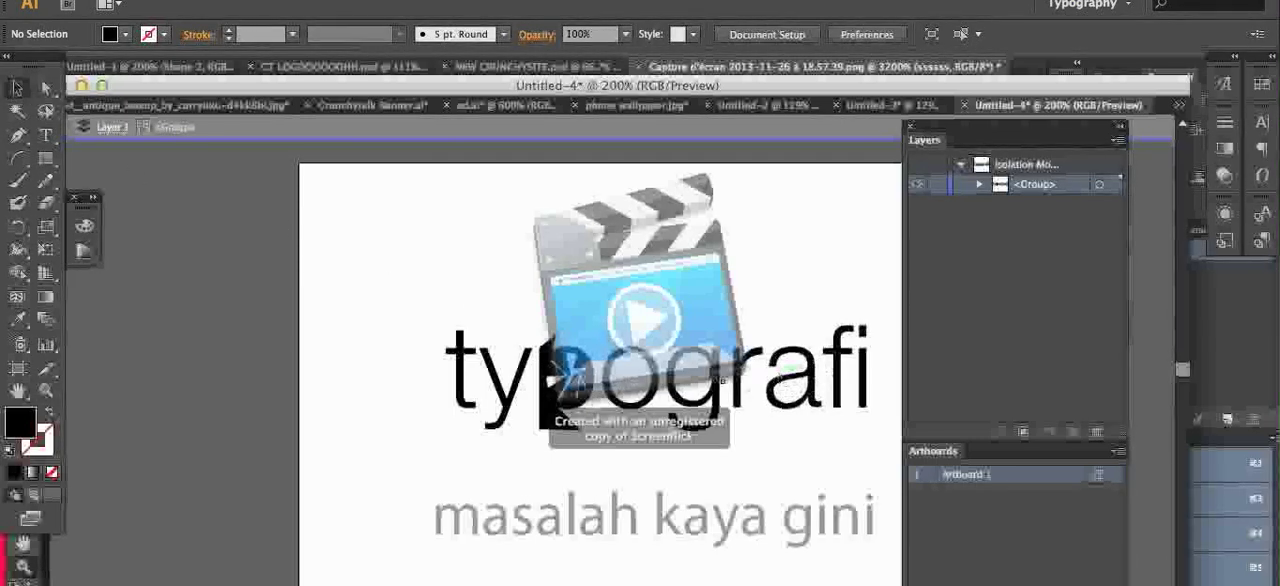
click(1110, 5)
click(1006, 16)
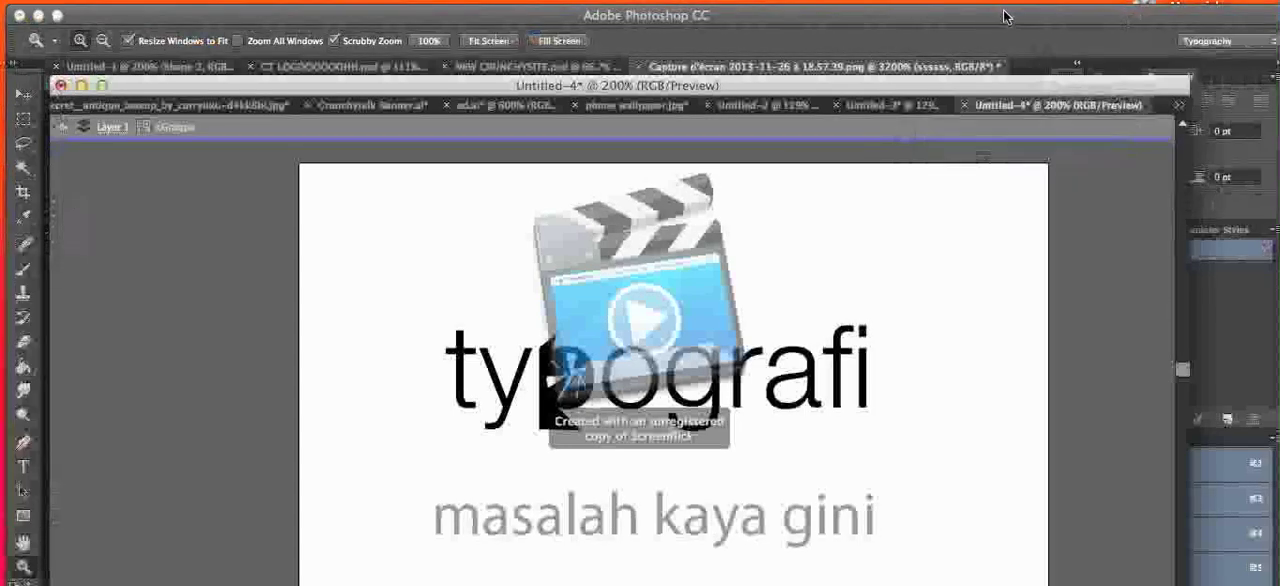
click(39, 16)
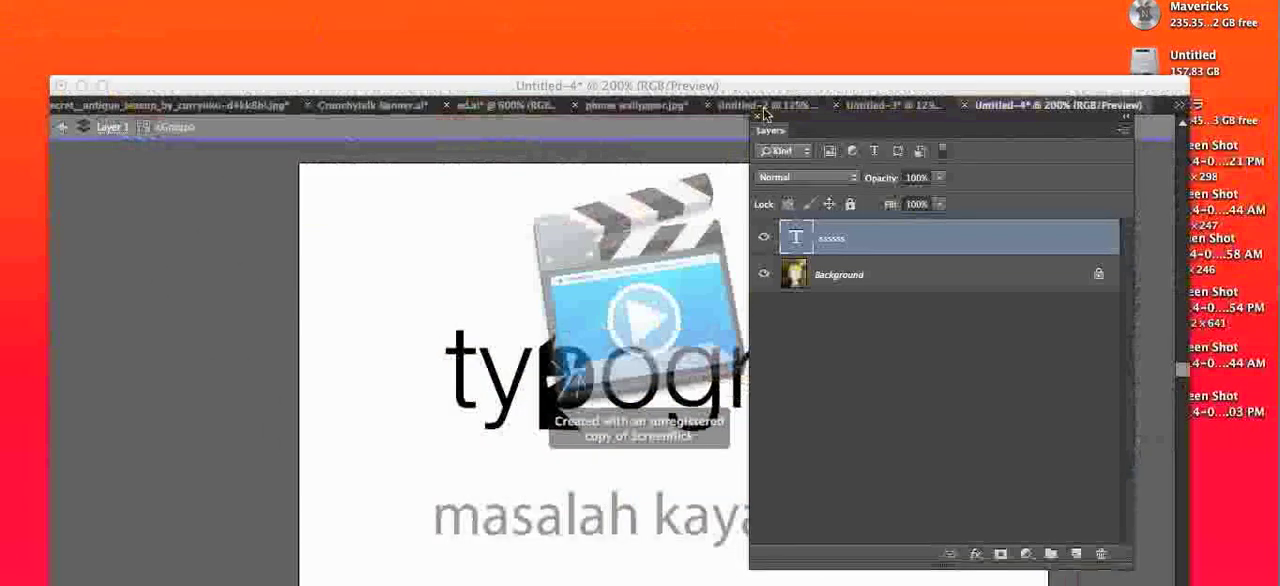
click(770, 102)
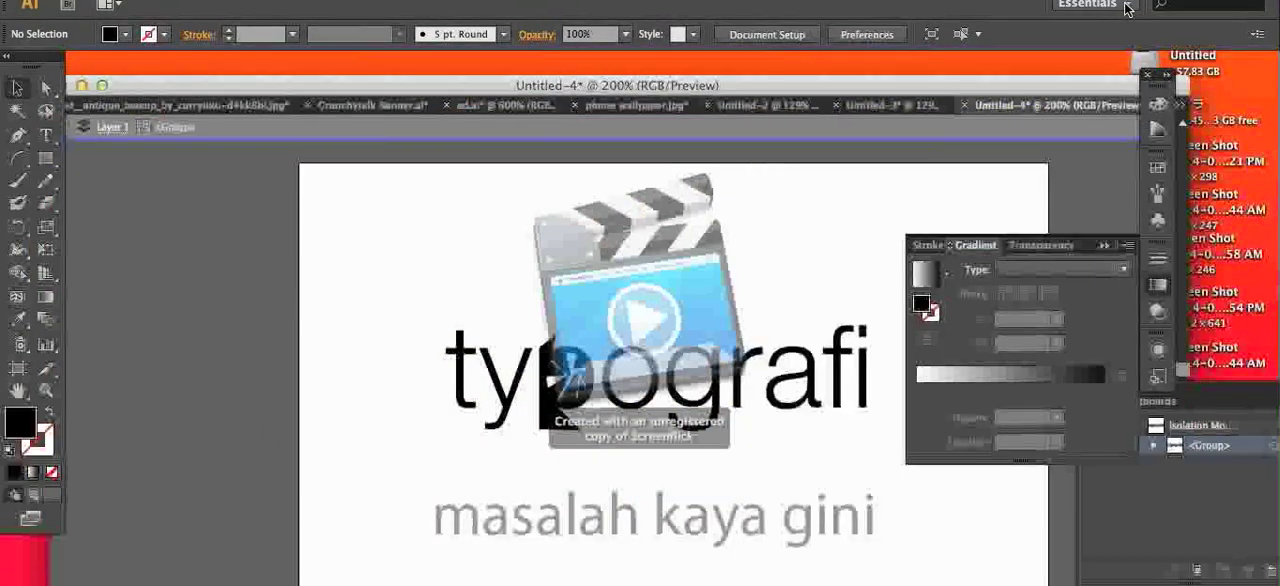
click(1127, 6)
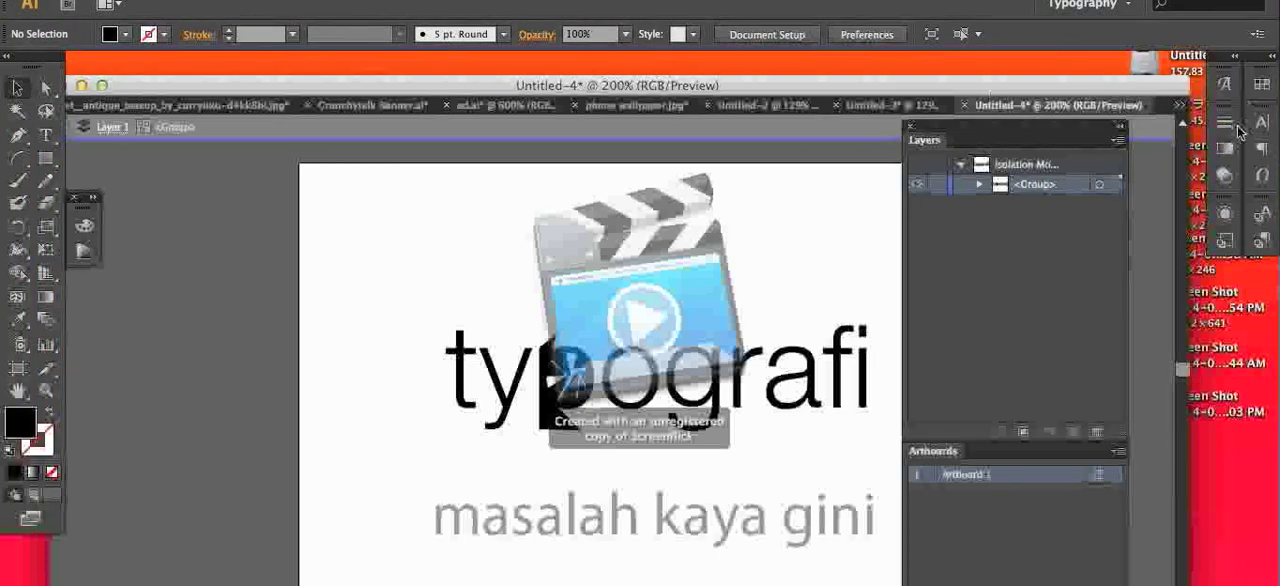
Step: Look through the typography settings, including the glyphs, and bring up the character settings
click(1227, 124)
click(1225, 85)
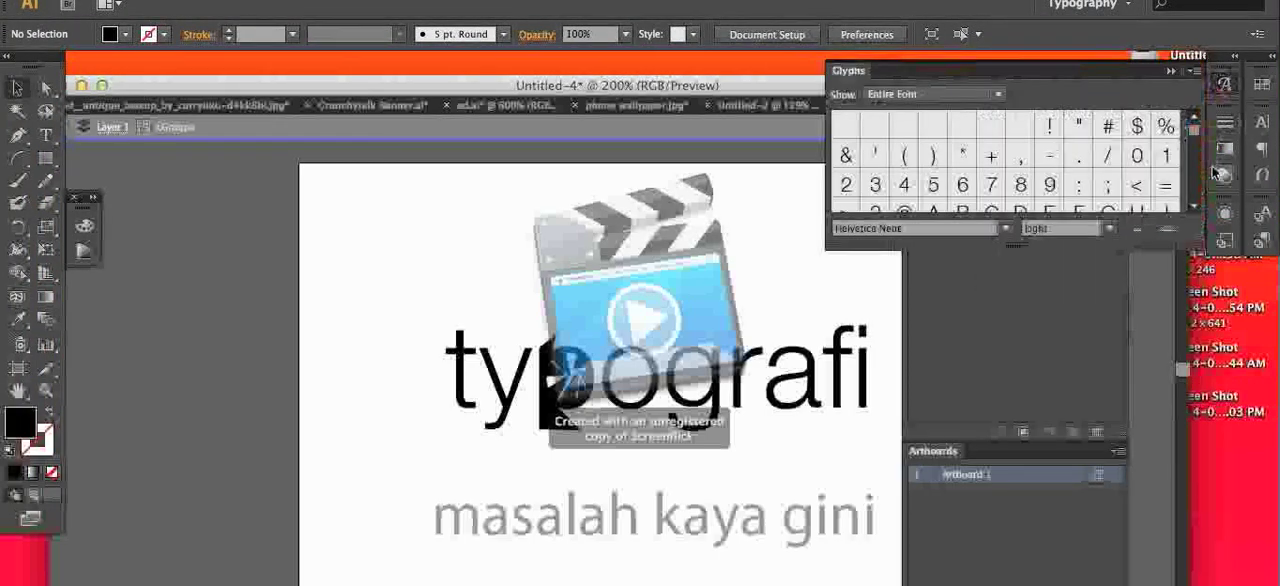
click(1220, 173)
click(1261, 122)
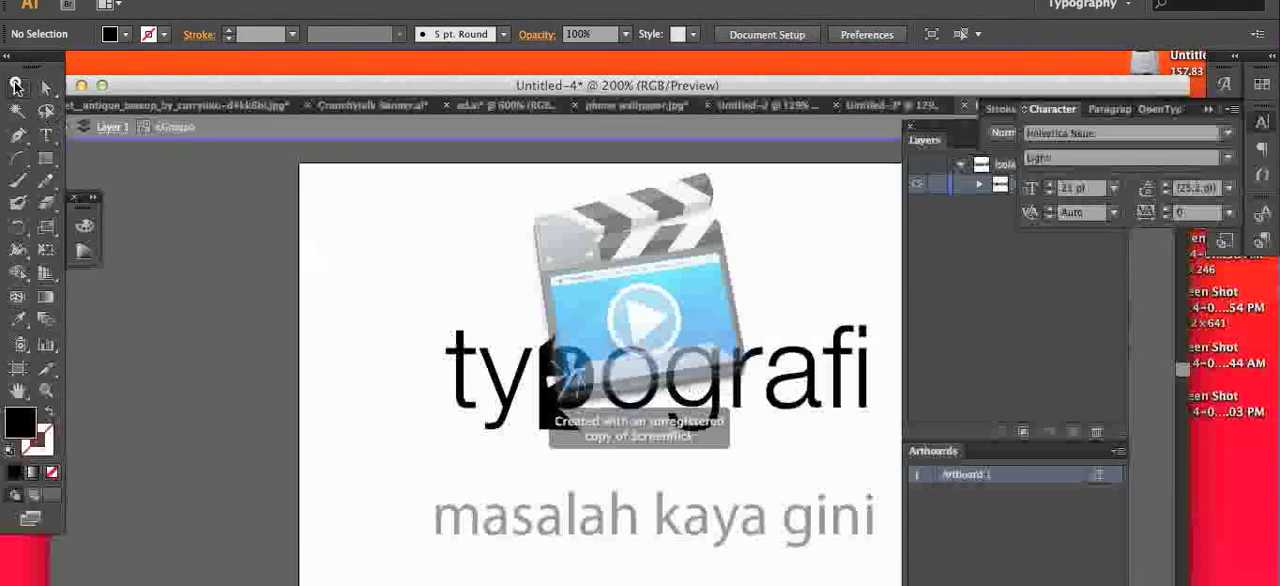
Step: Select the outlined word "typografi" and try to tighten its letter spacing with a tracking value of -11
drag(520, 350, 905, 440)
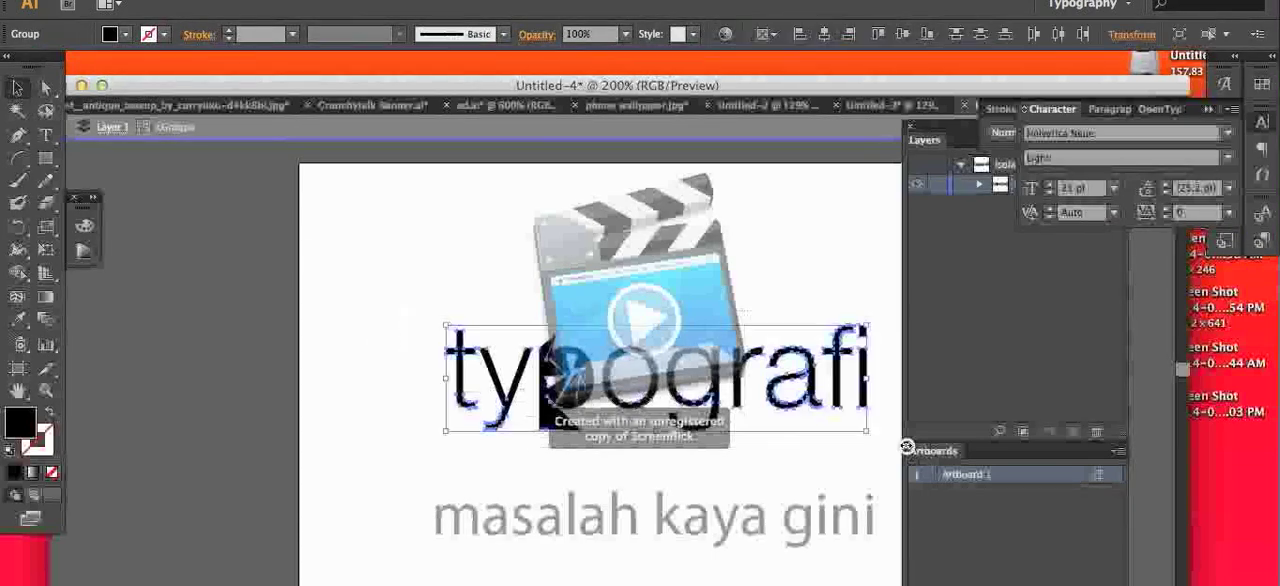
click(1167, 217)
click(1168, 217)
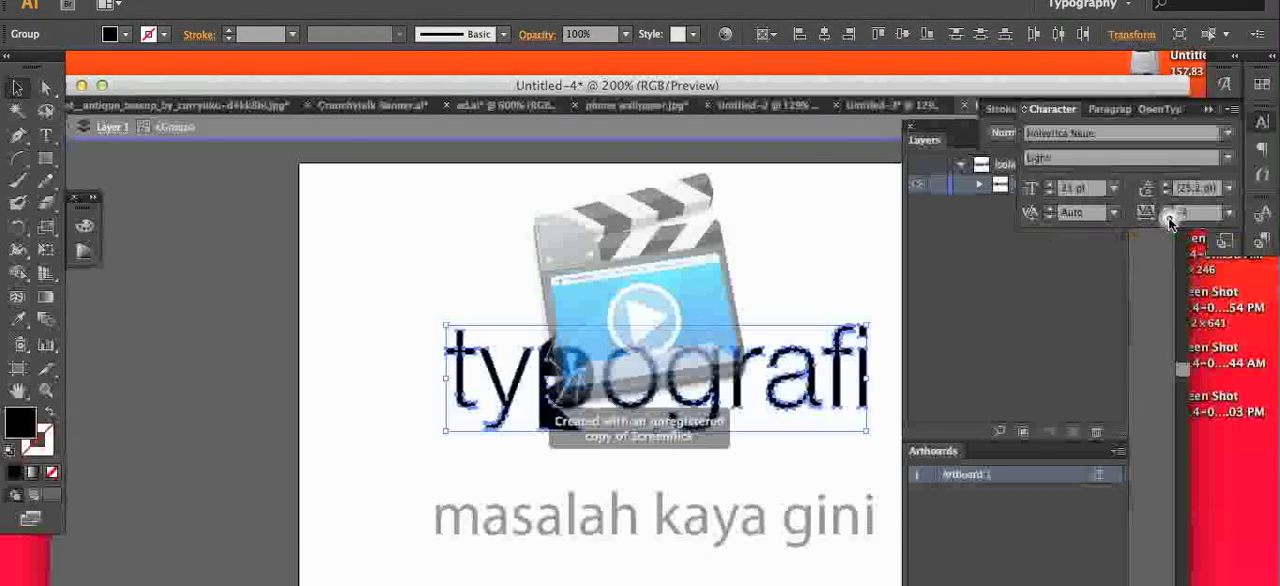
click(1169, 218)
click(1169, 218)
click(1169, 218)
click(1169, 218)
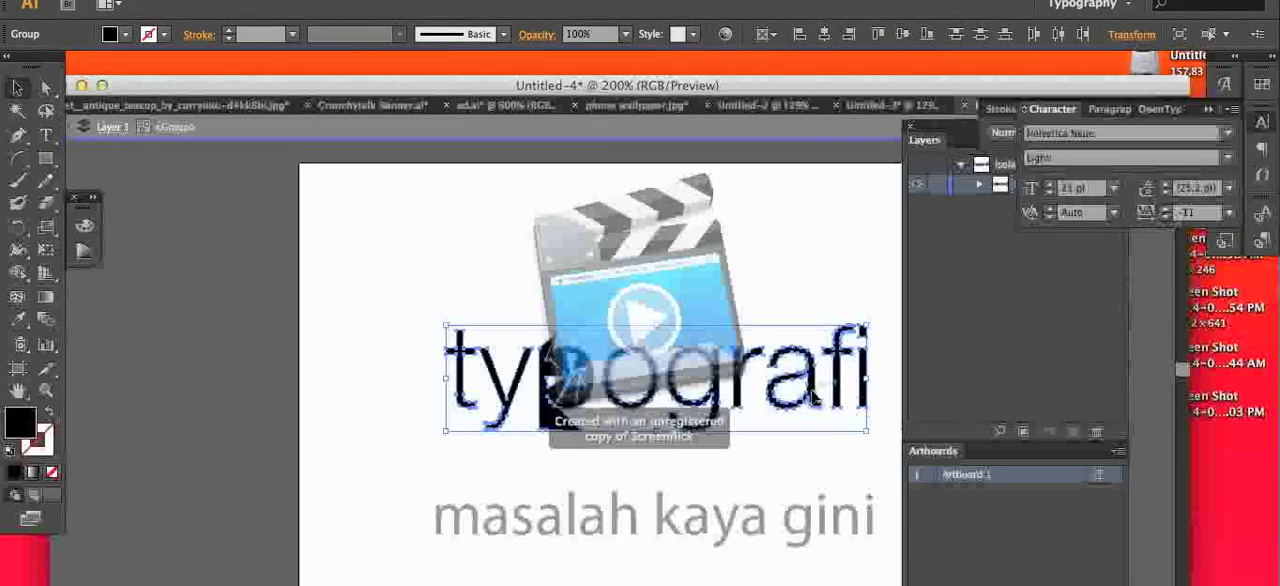
Step: Ungroup the outlined "typografi" into separate letters and leave isolation mode
right_click(814, 398)
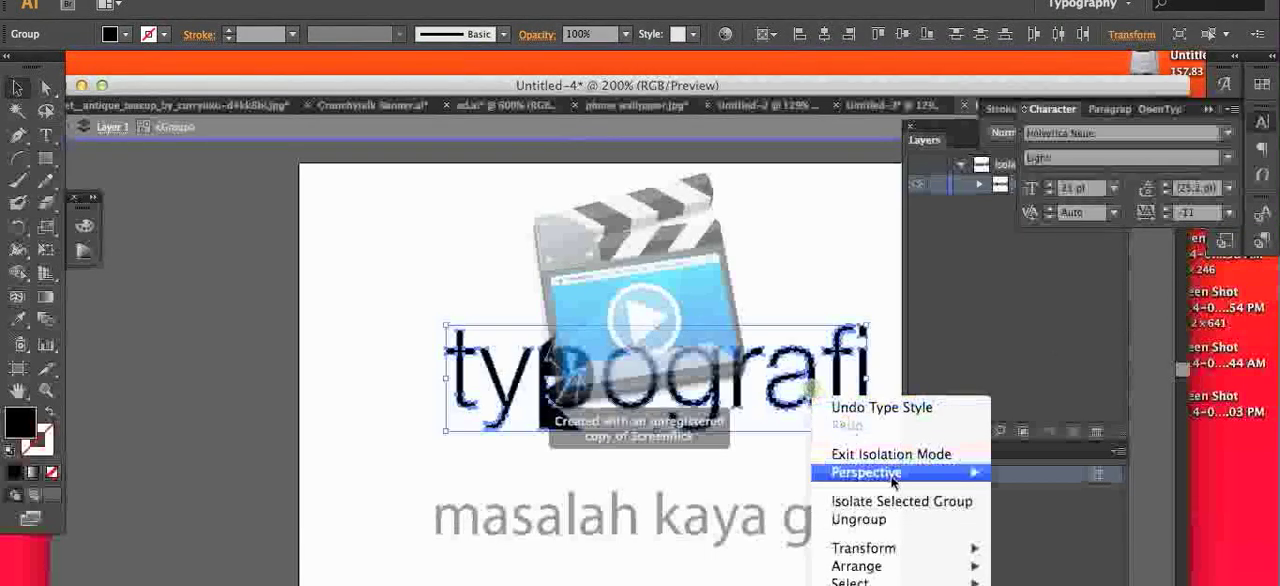
click(897, 527)
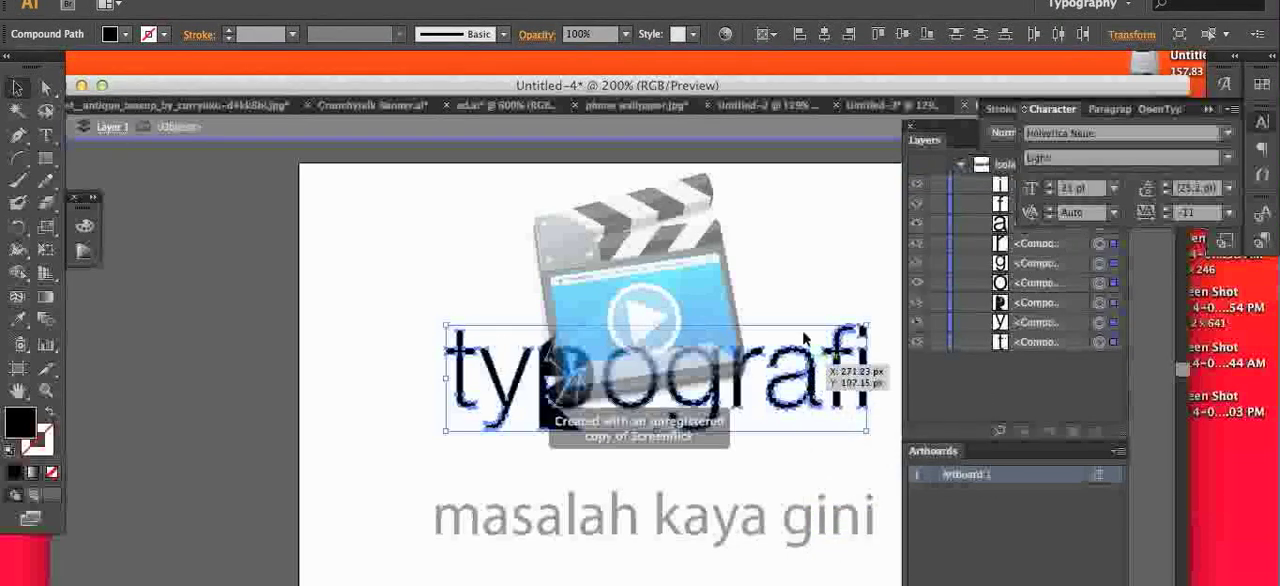
click(776, 426)
double_click(643, 540)
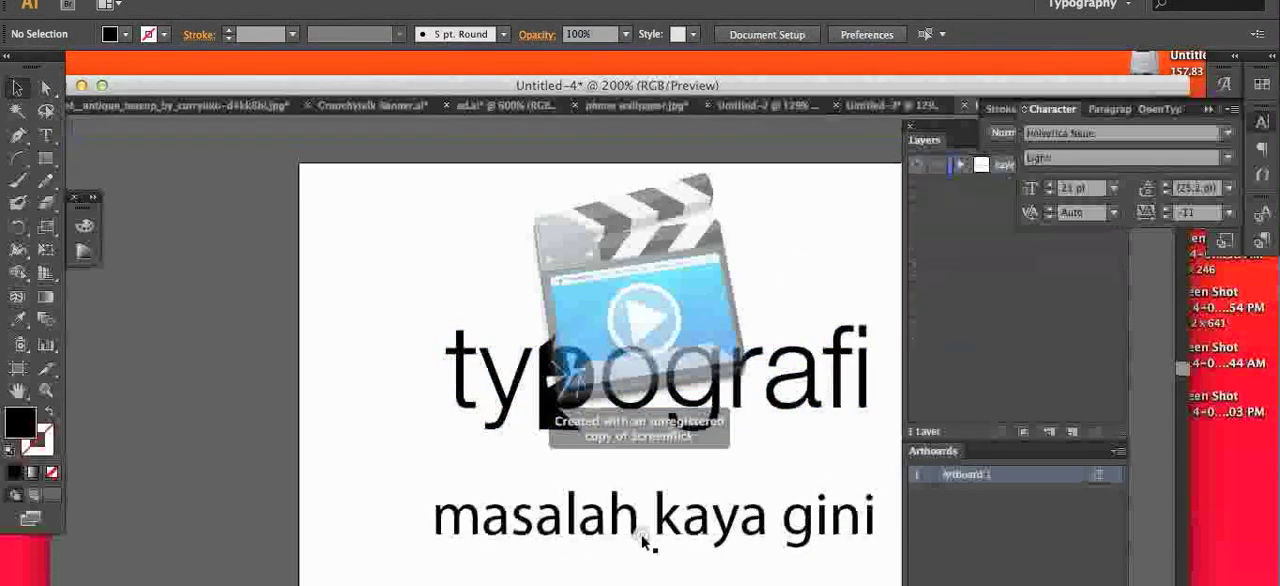
Step: Place the text line "masalah kaya gini" just above "typografi" and tighten its tracking to -80
drag(643, 540, 615, 282)
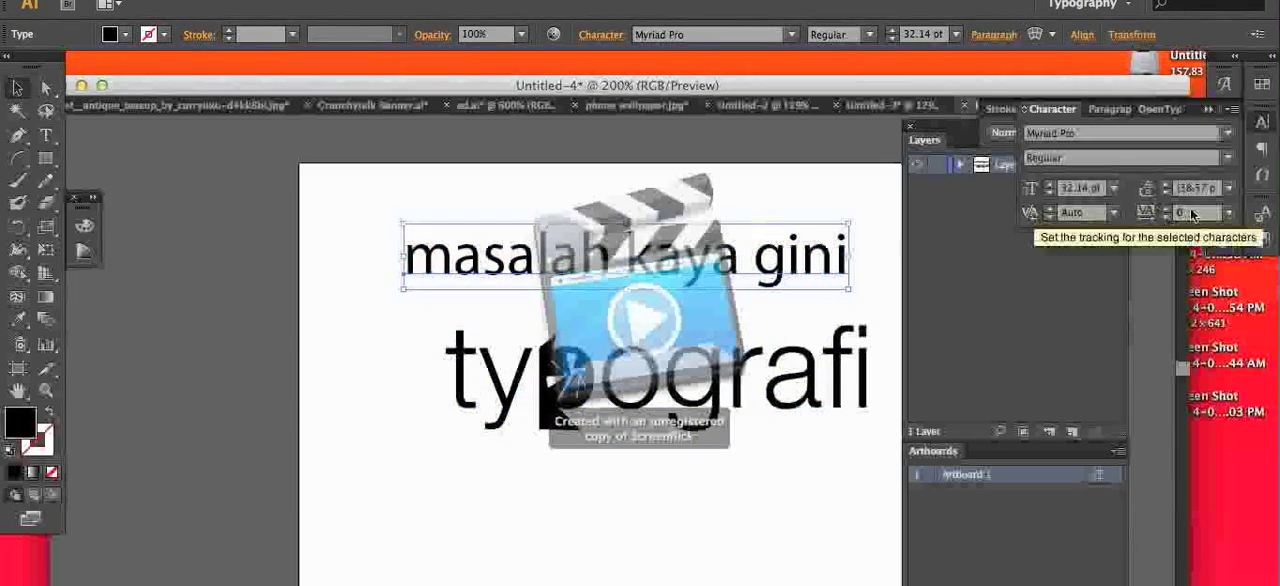
click(1166, 218)
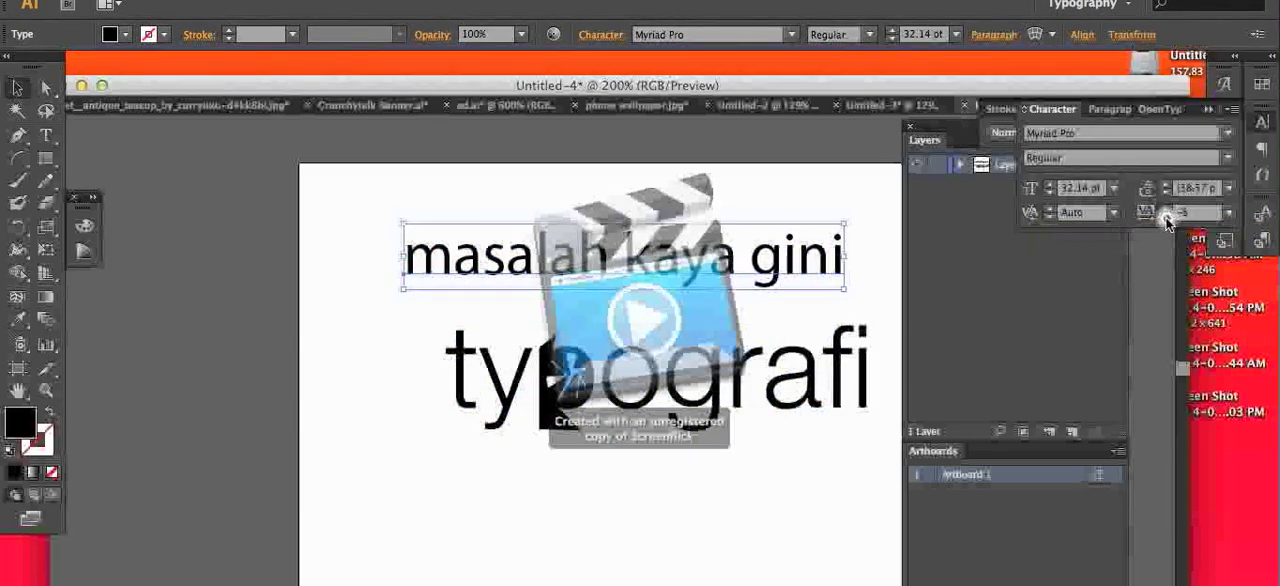
click(1166, 218)
click(1166, 218)
click(1166, 218)
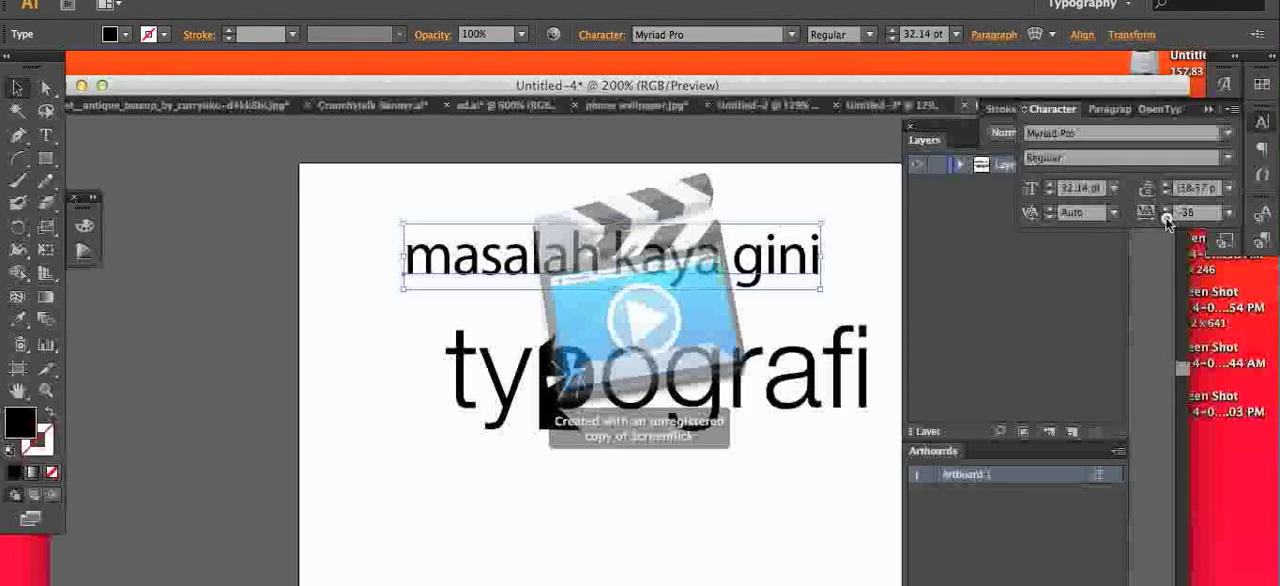
click(1166, 218)
click(1166, 218)
click(1166, 218)
click(1166, 218)
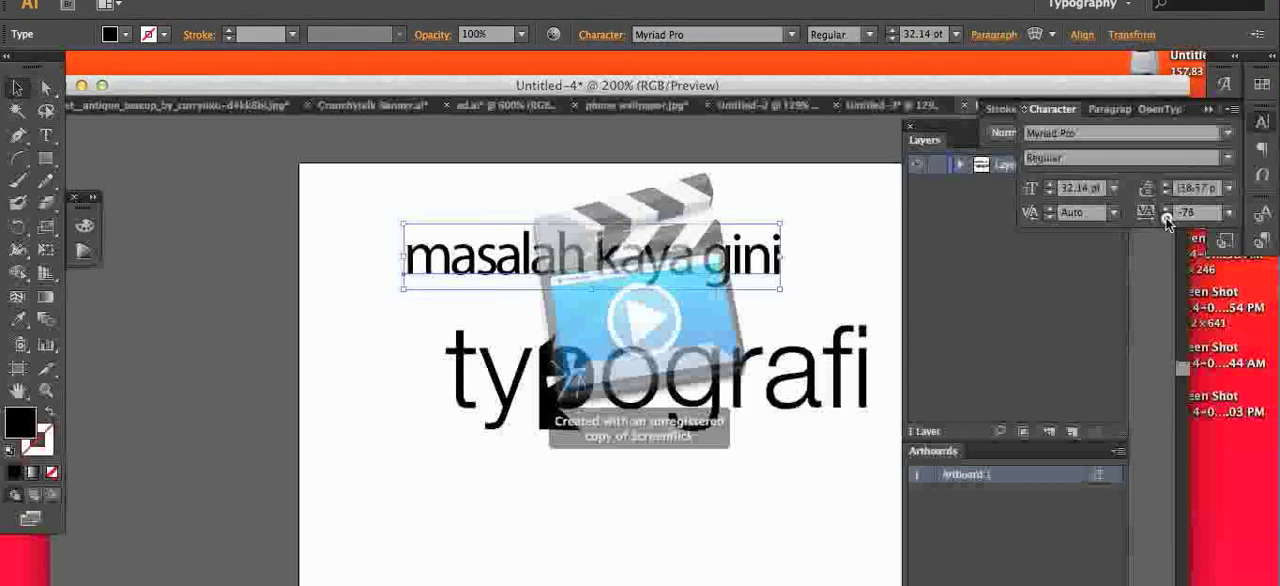
click(1166, 218)
click(797, 283)
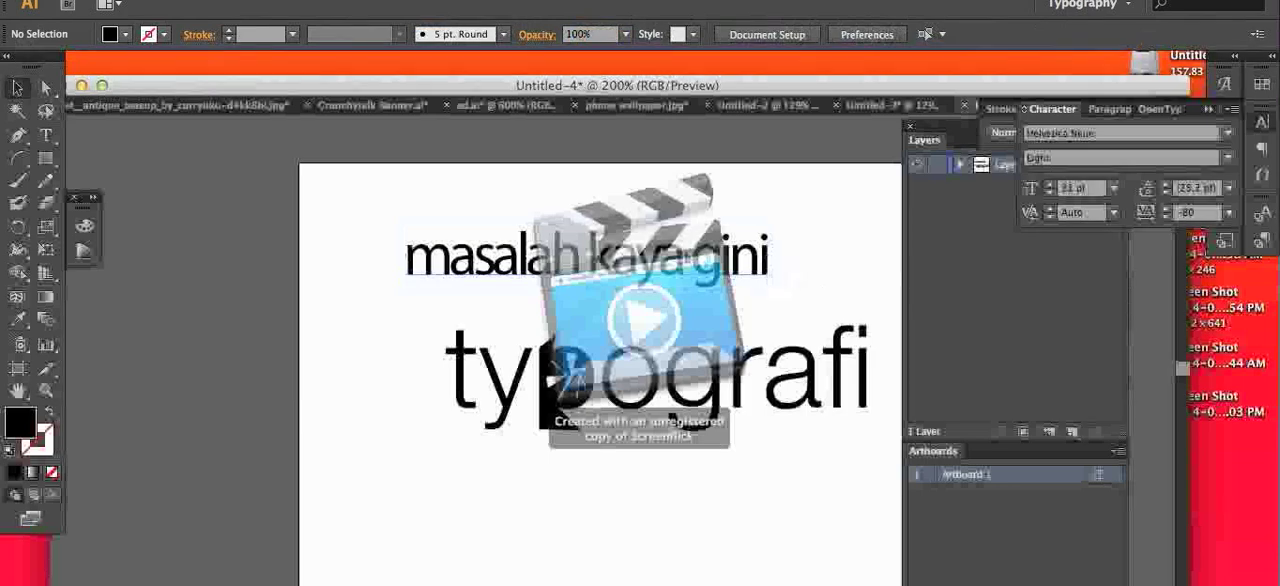
drag(680, 262, 716, 314)
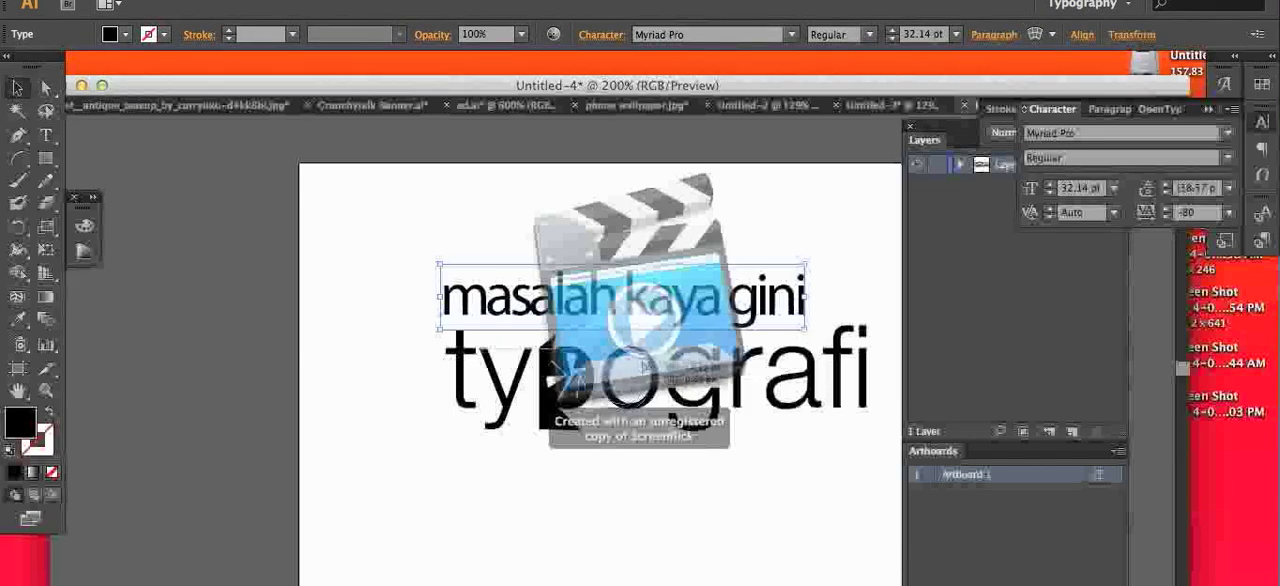
Step: Move the separate outlined letters of "typografi" closer together by hand, at both the word's end and its beginning
click(752, 355)
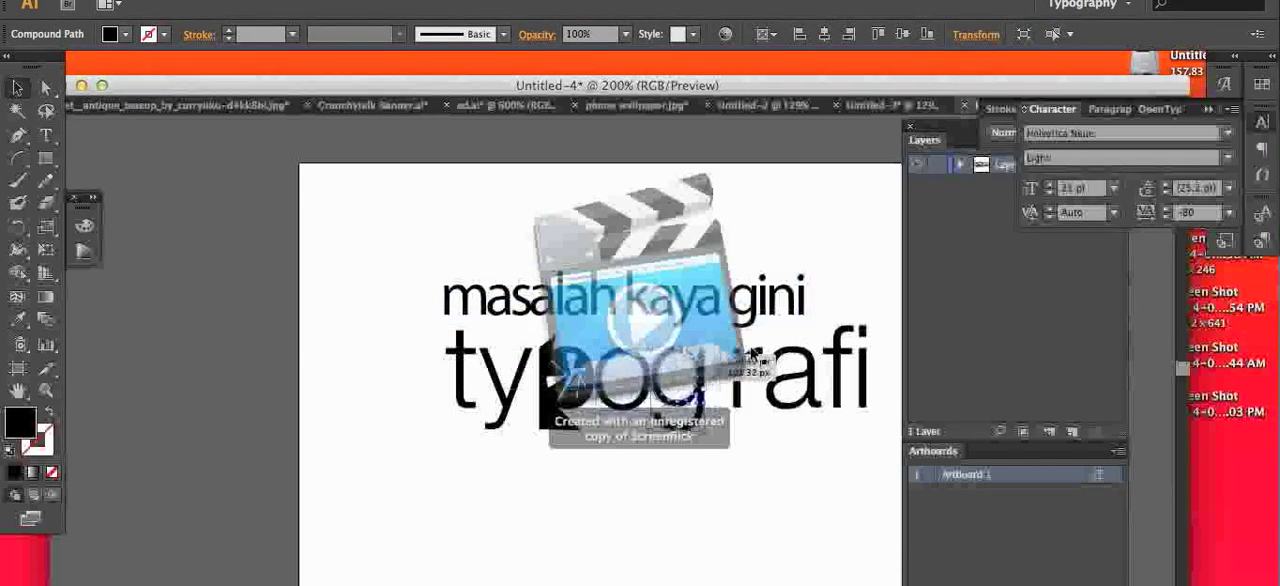
drag(761, 351, 803, 357)
drag(810, 355, 838, 352)
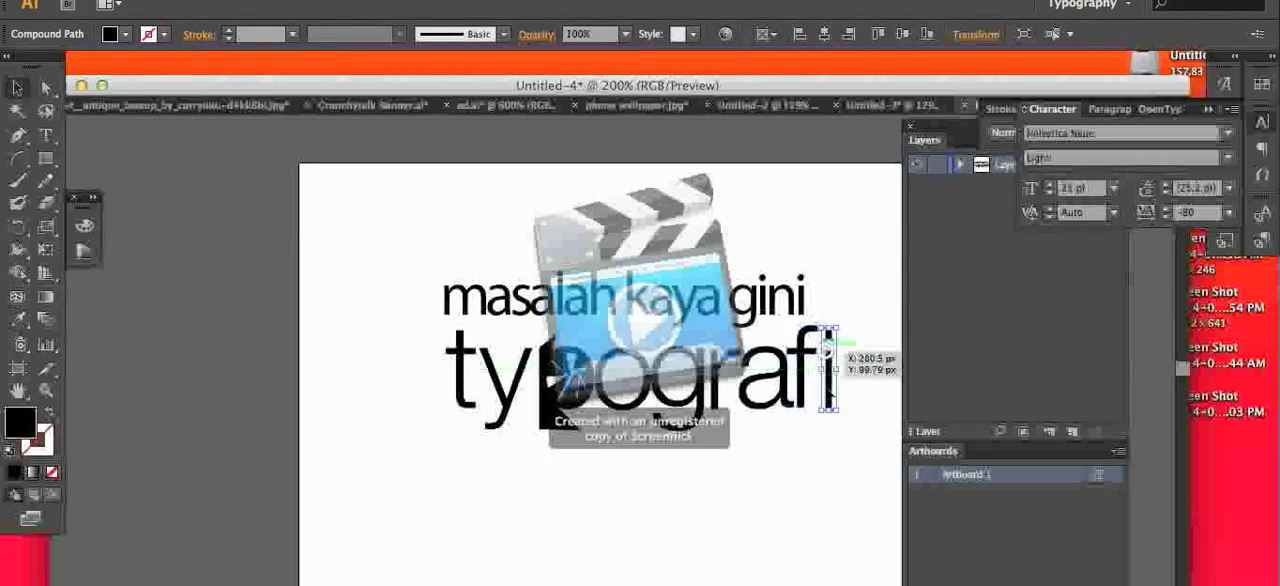
click(507, 385)
mouse_move(507, 385)
mouse_down()
mouse_move(522, 385)
mouse_move(487, 380)
mouse_up()
click(483, 440)
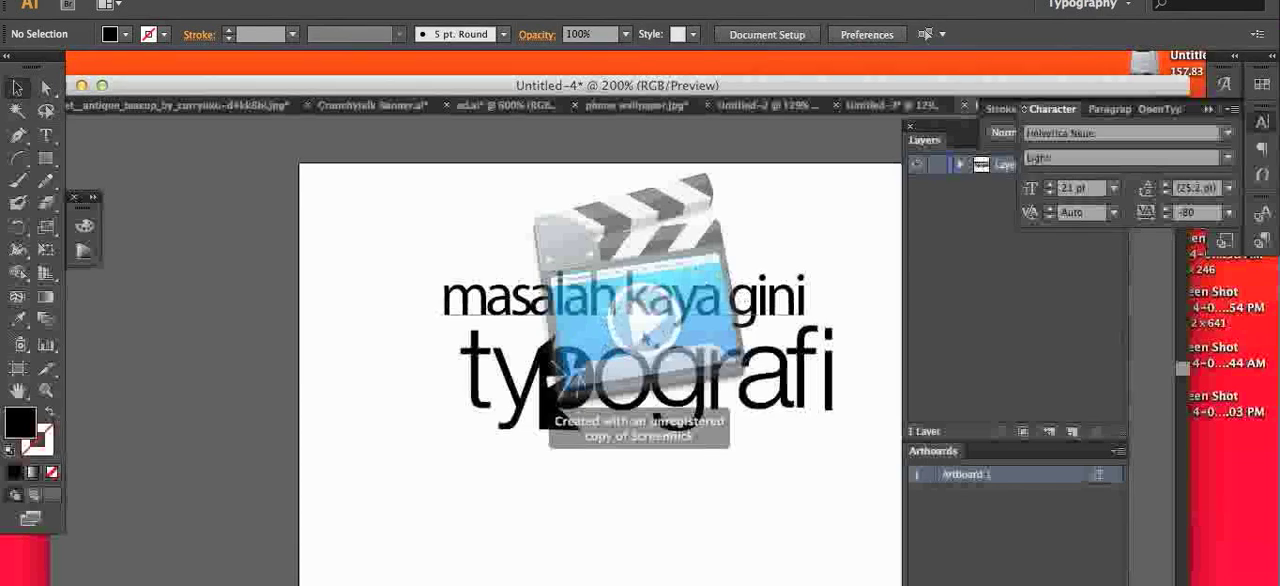
Step: Give the outlined letter "o" of "typografi" a red stroke and a white fill
key(ctrl+plus)
key(ctrl+plus)
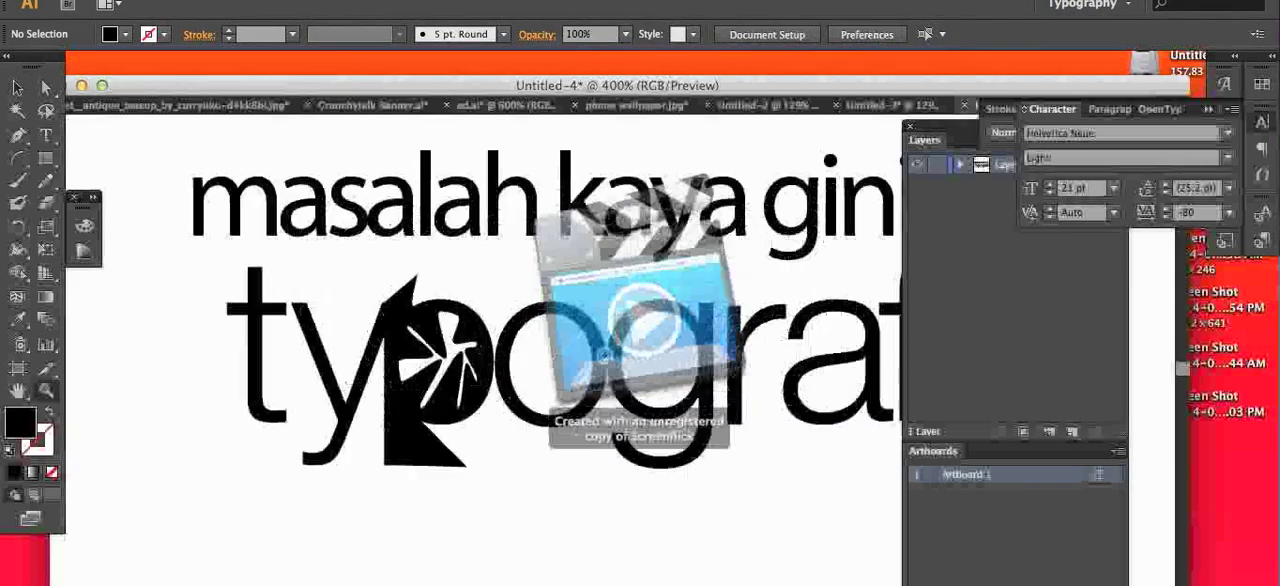
key(ctrl+plus)
key(ctrl+plus)
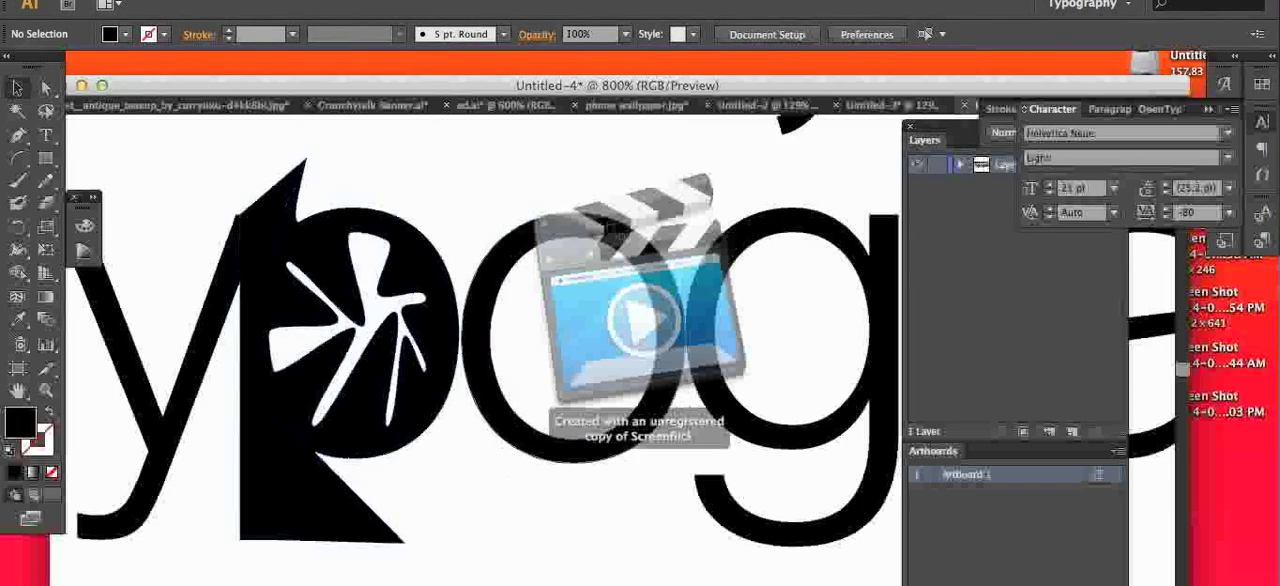
click(480, 340)
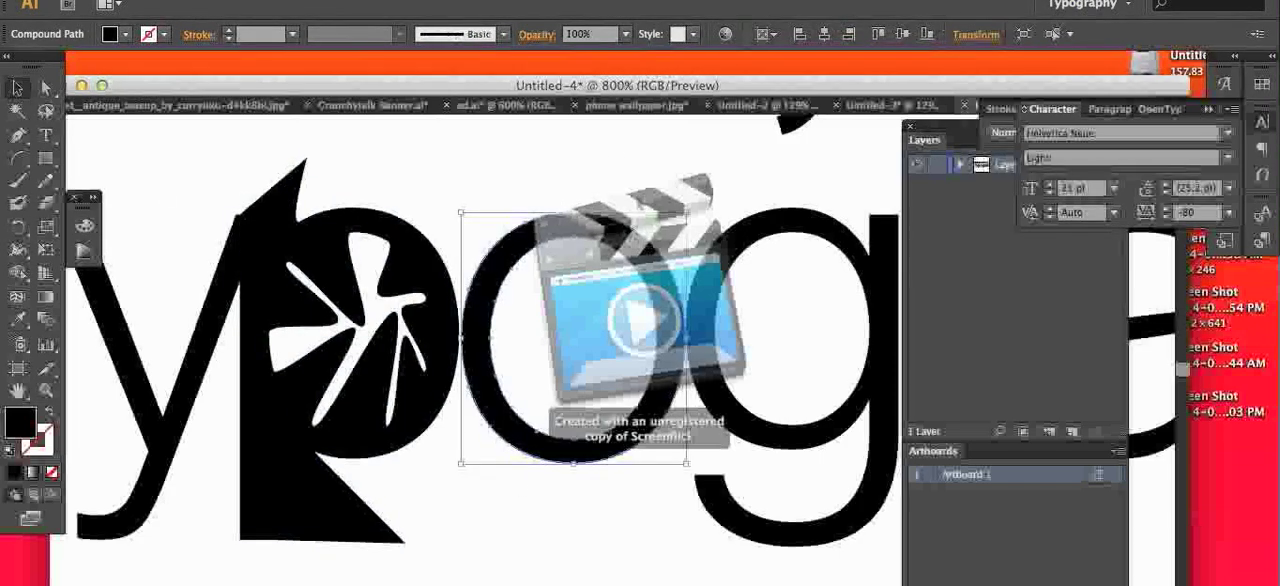
click(45, 440)
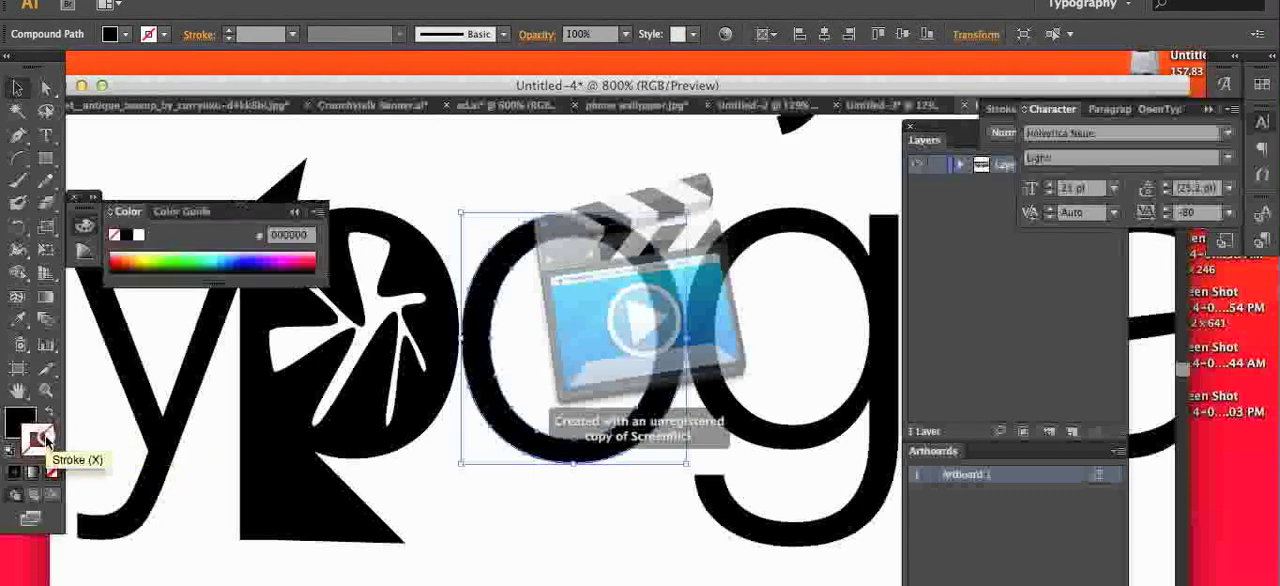
drag(265, 250, 308, 250)
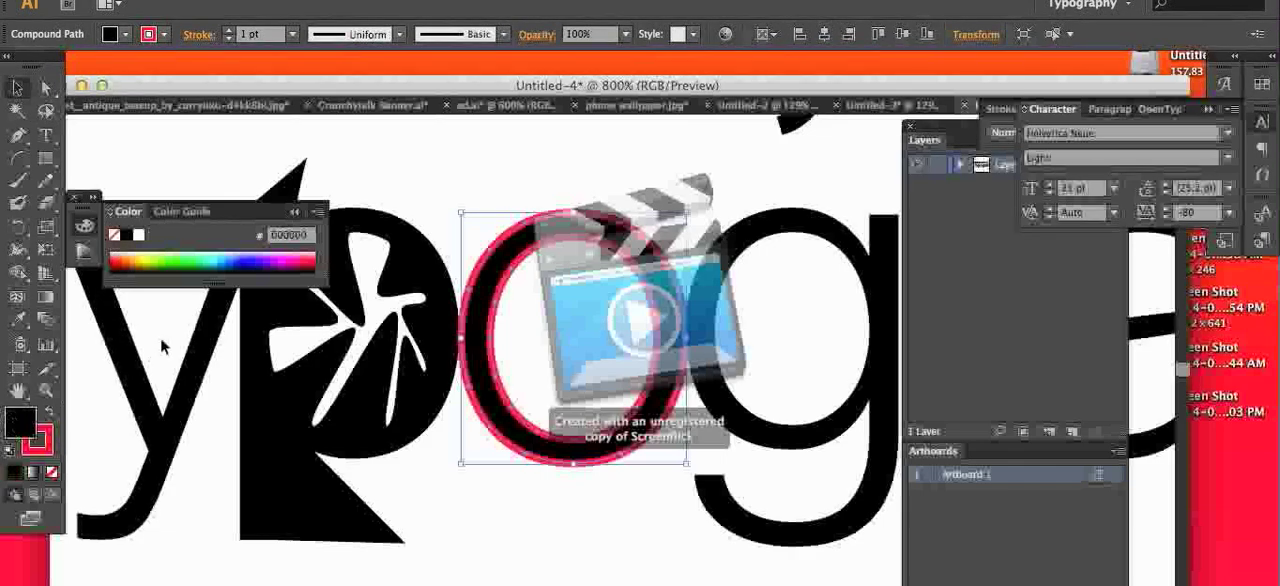
click(139, 237)
click(227, 153)
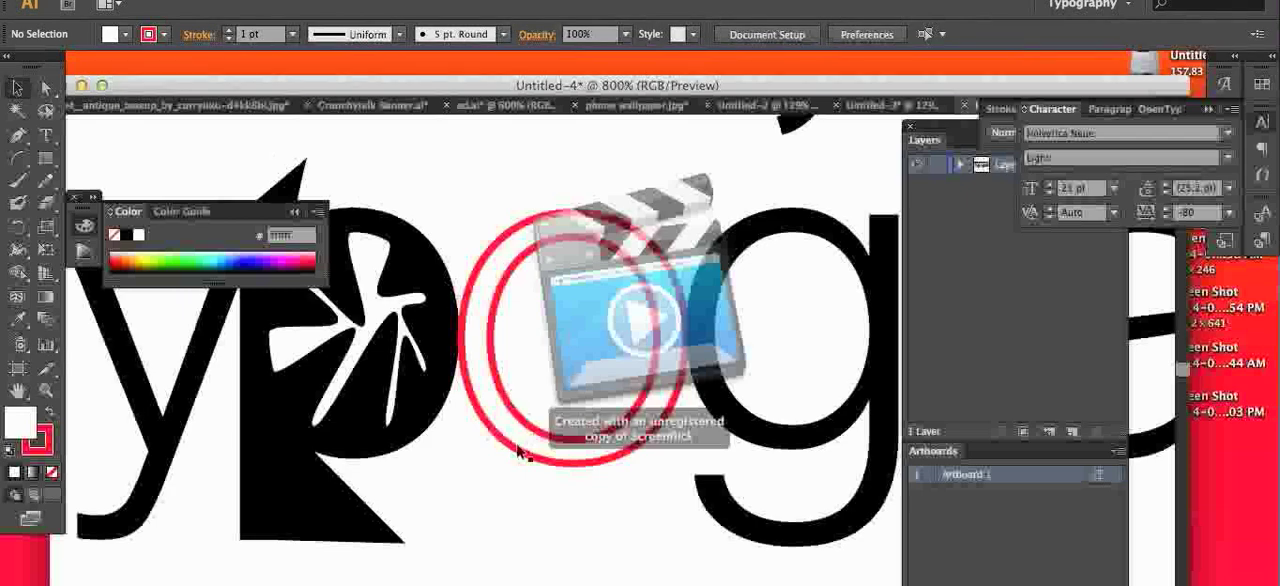
Step: Give the outlined letter "g" a red stroke and a white fill to match the "o"
click(417, 417)
click(806, 430)
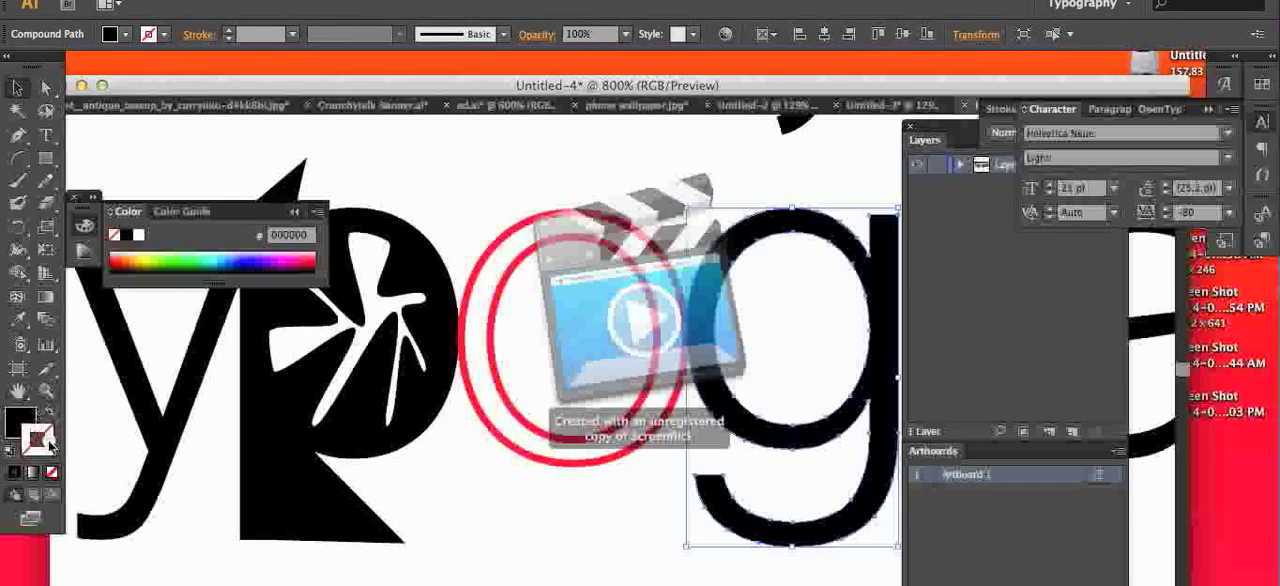
drag(238, 263, 314, 263)
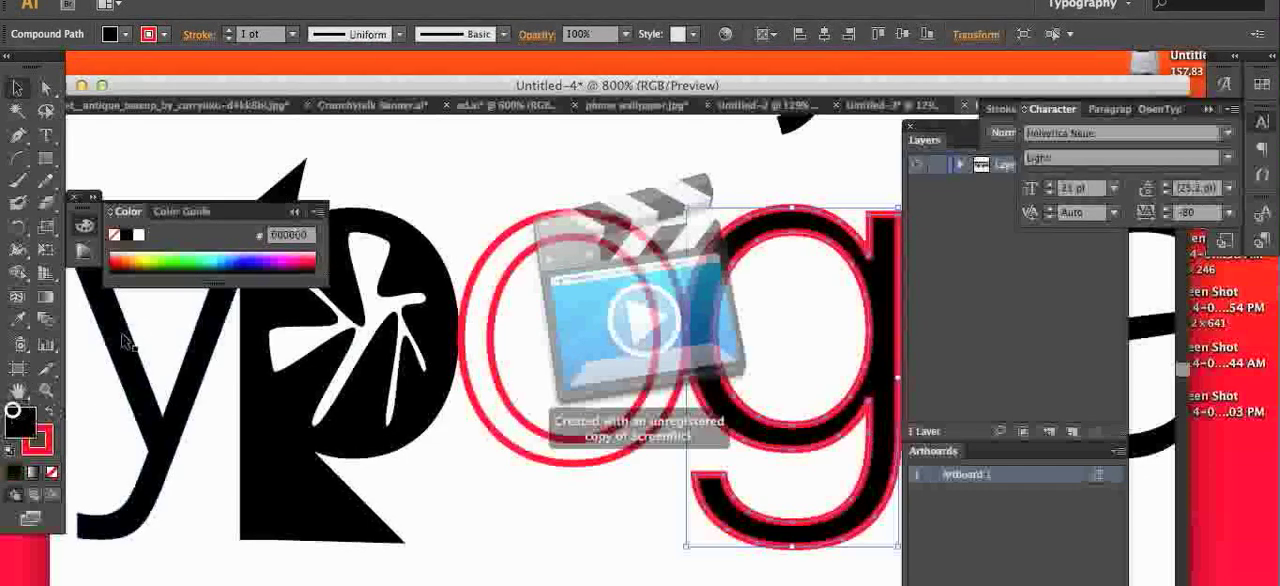
click(139, 236)
click(487, 493)
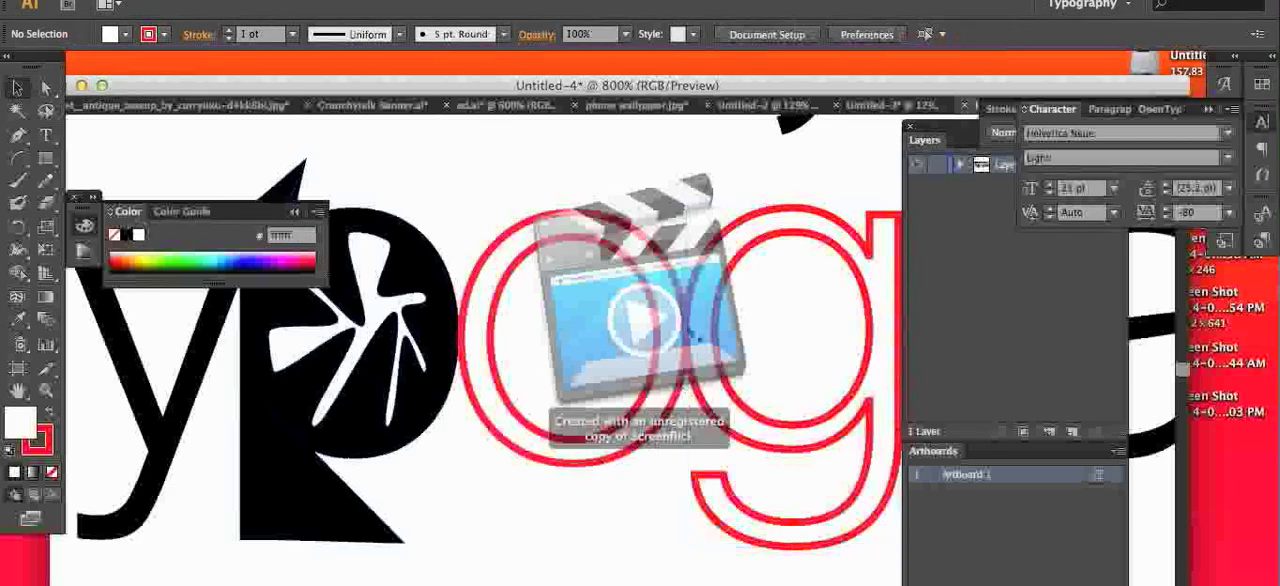
Step: Move the red "o" and "g" below the word and the "r" in front of the "t"
key(z)
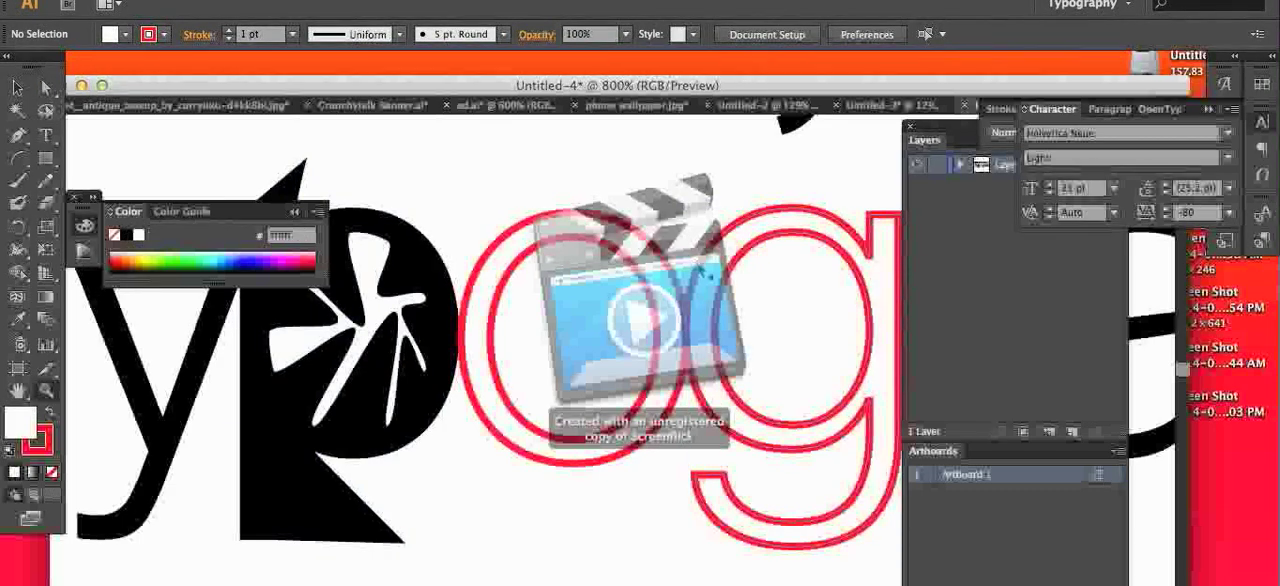
key(super+minus)
key(super+minus)
key(super+minus)
key(super+minus)
key(super+minus)
key(super+equal)
key(super+equal)
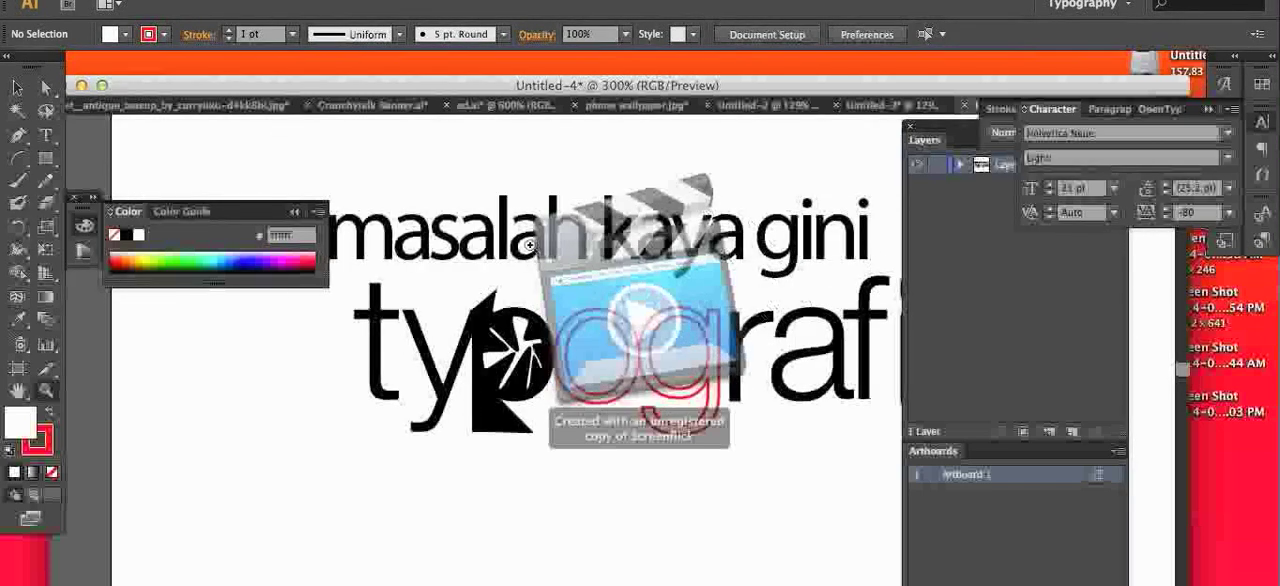
scroll(500, 258, up, 2)
scroll(700, 320, down, 2)
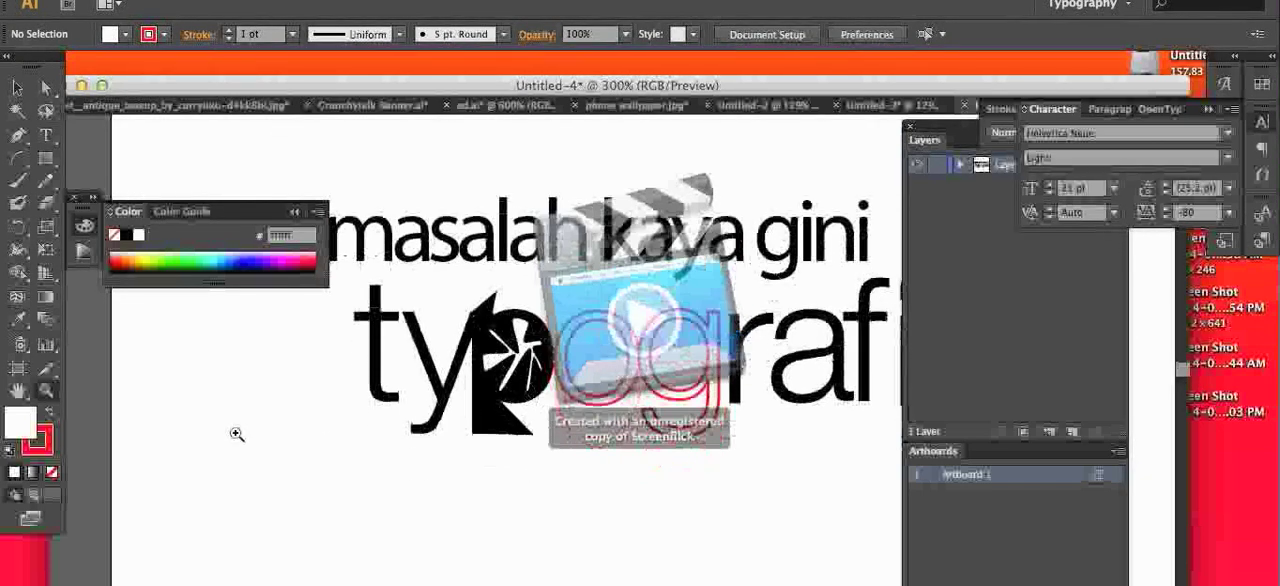
scroll(700, 410, down, 1)
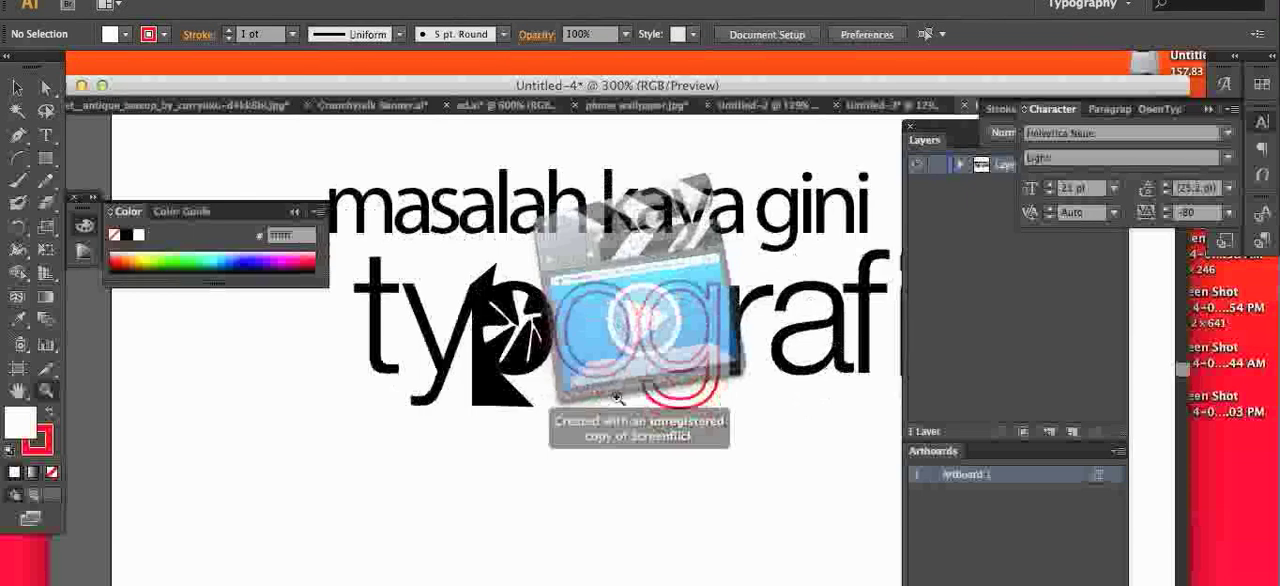
click(22, 88)
drag(649, 304, 396, 401)
drag(722, 342, 468, 500)
click(763, 402)
drag(775, 355, 330, 360)
click(559, 419)
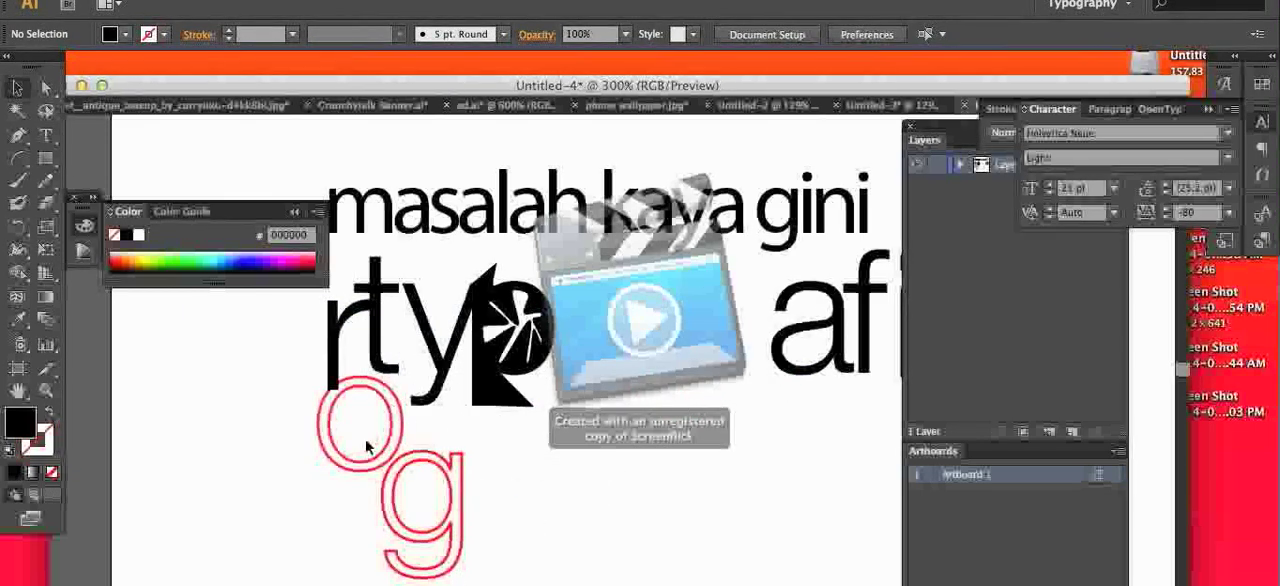
Step: Place the loose letters back into the word after the "p" in the order "r", "o", "g"
drag(400, 423, 685, 345)
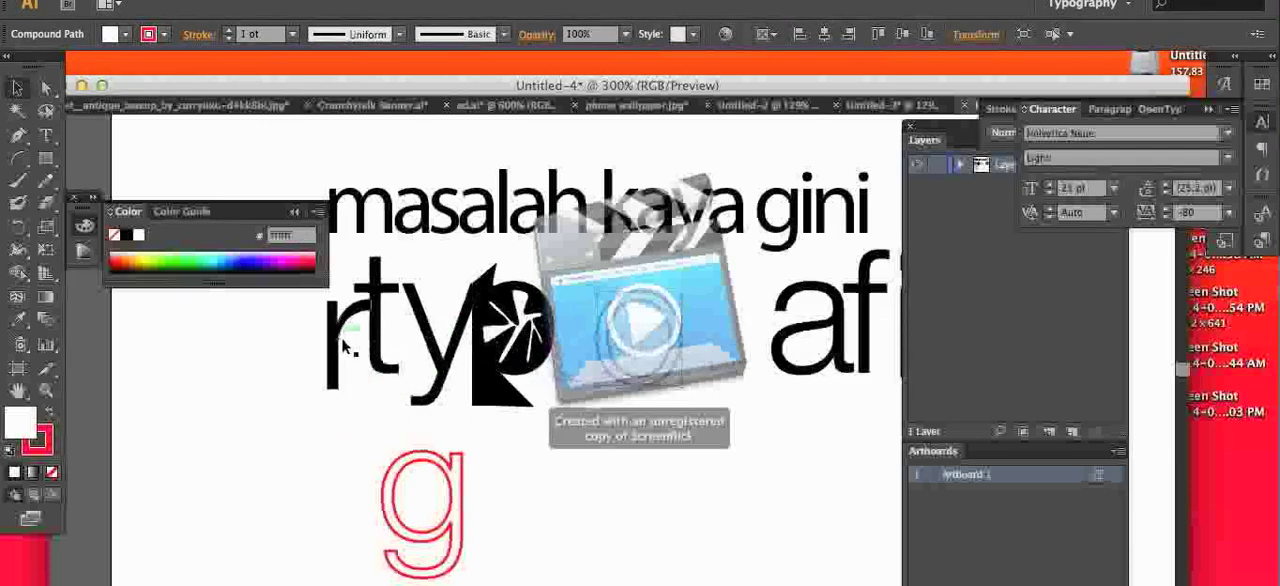
drag(343, 345, 591, 345)
click(679, 465)
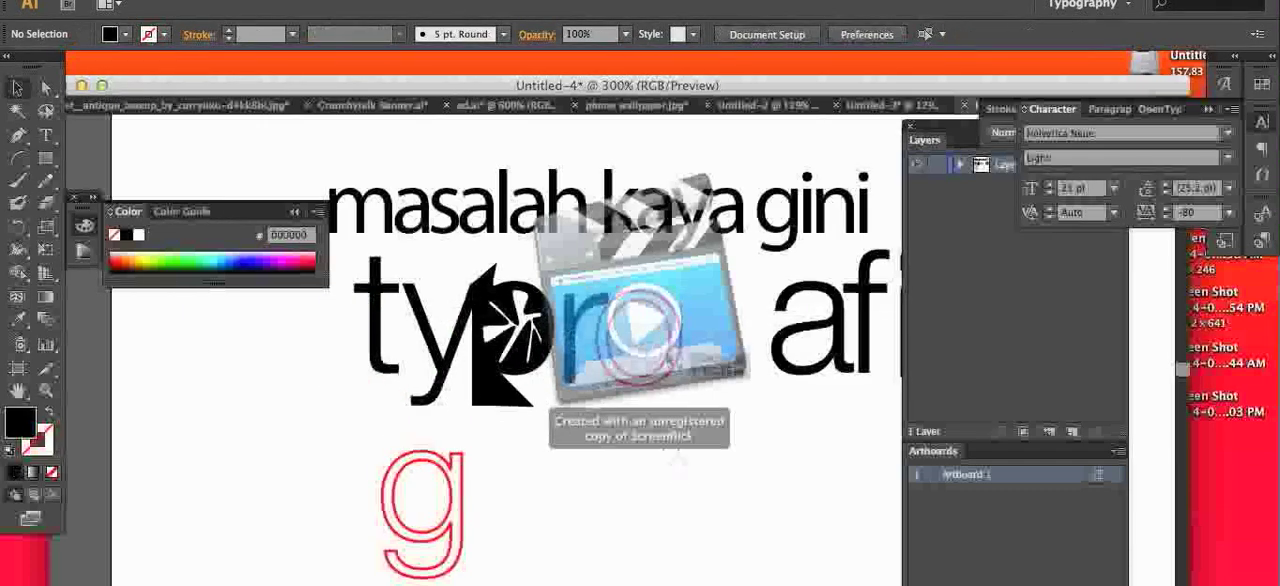
drag(465, 483, 760, 333)
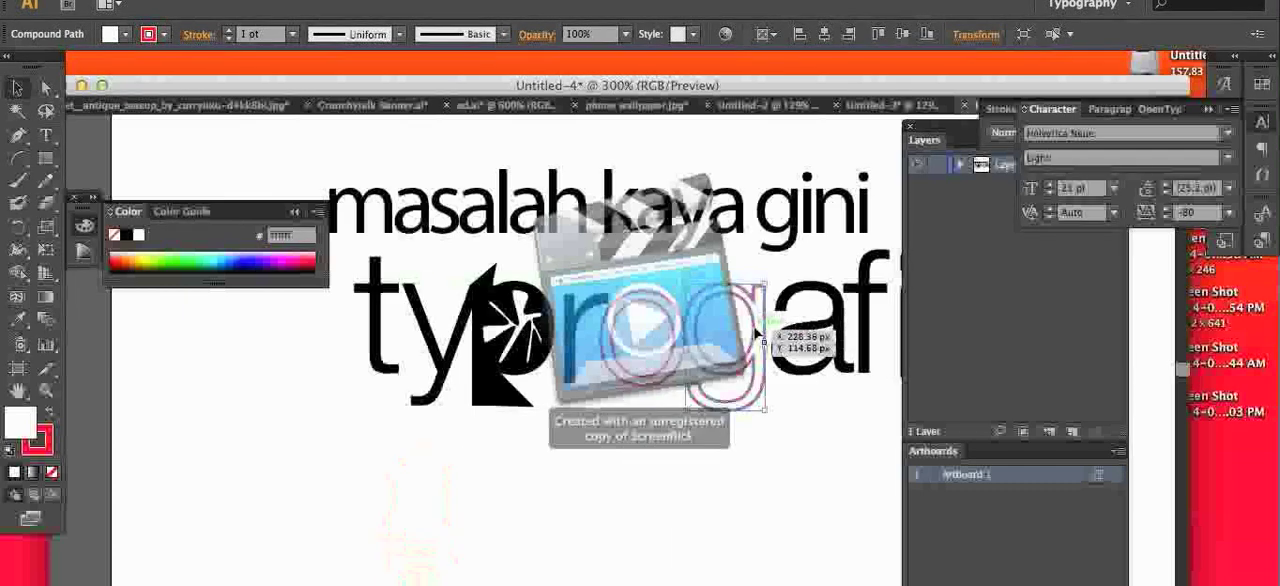
click(639, 486)
Step: Select the letter "y" in the outlined word in a close-up view
key(z)
click(535, 199)
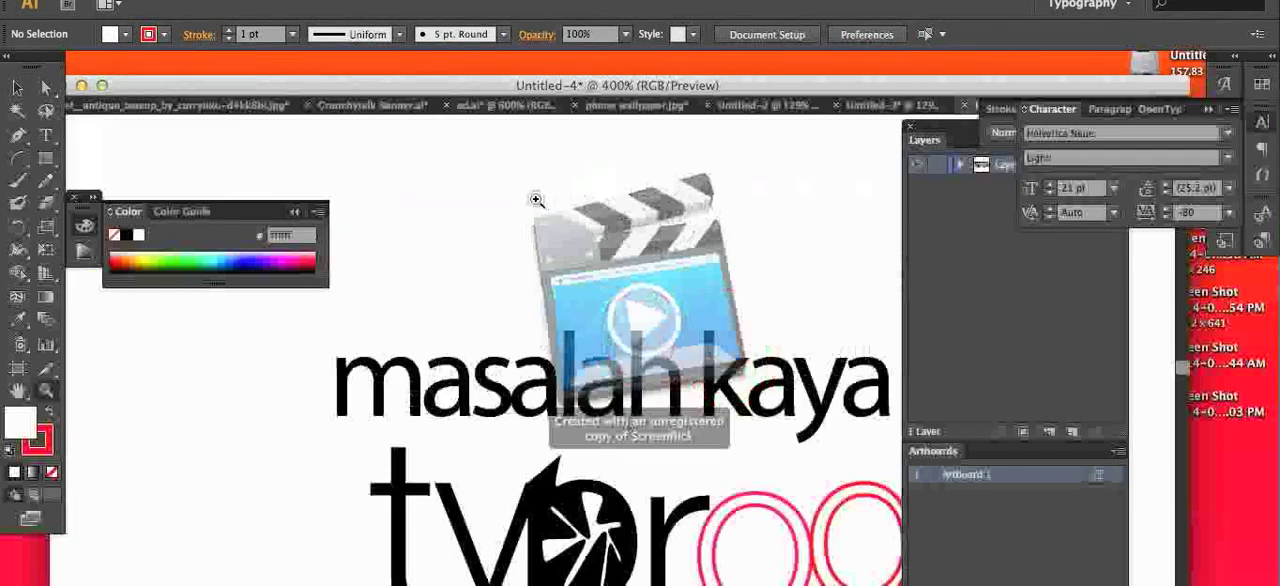
click(567, 341)
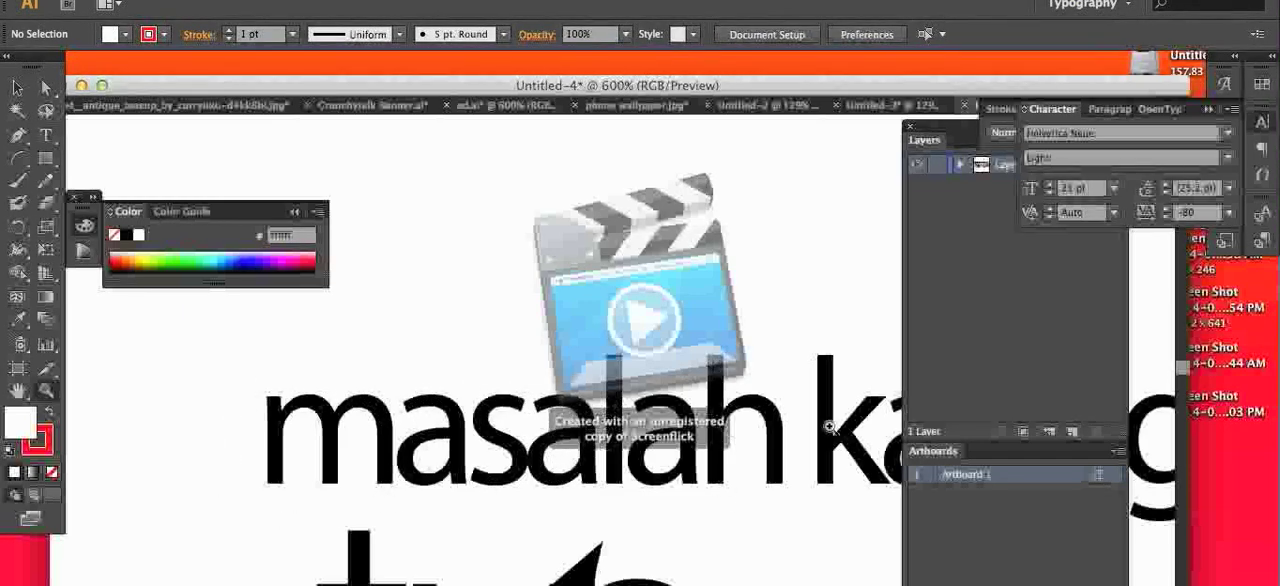
click(26, 87)
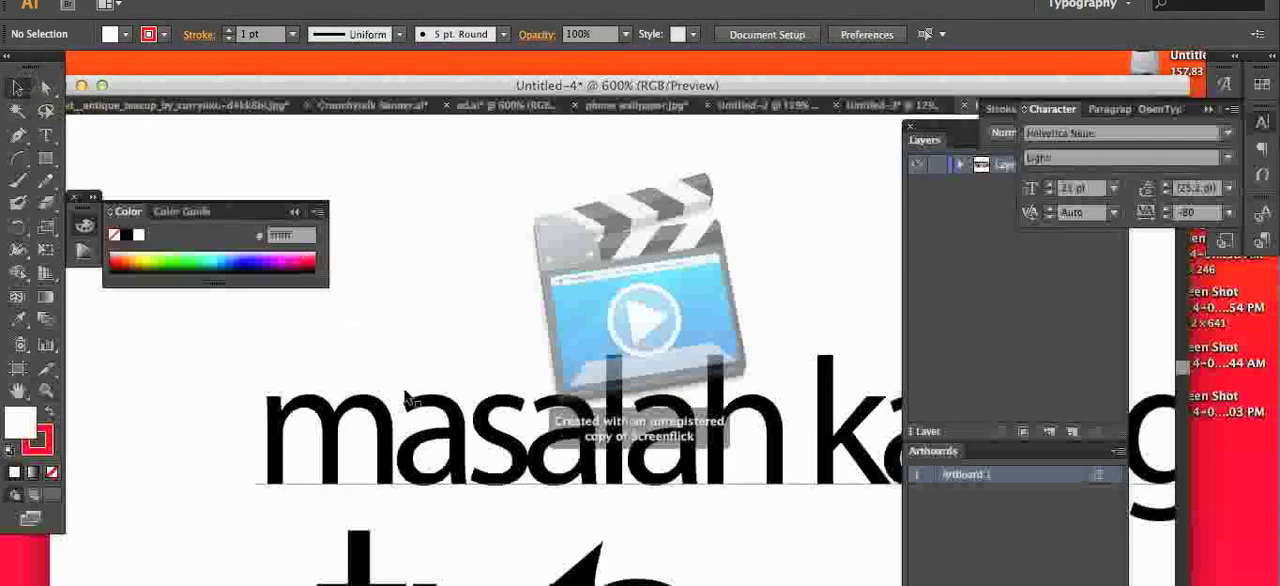
scroll(530, 428, down, 5)
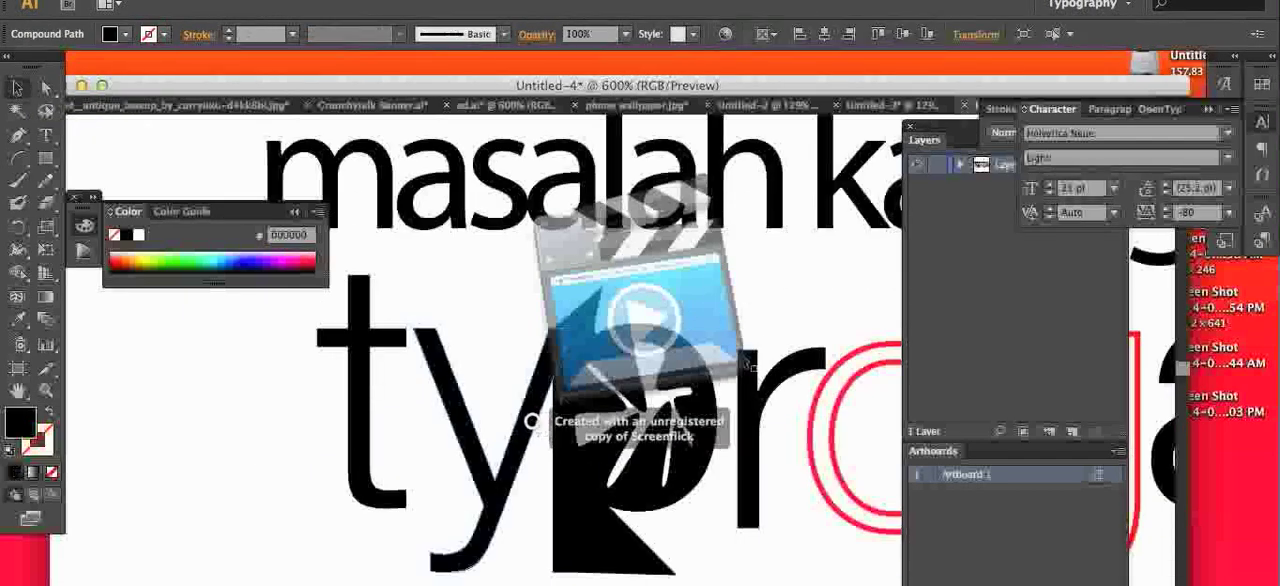
click(543, 420)
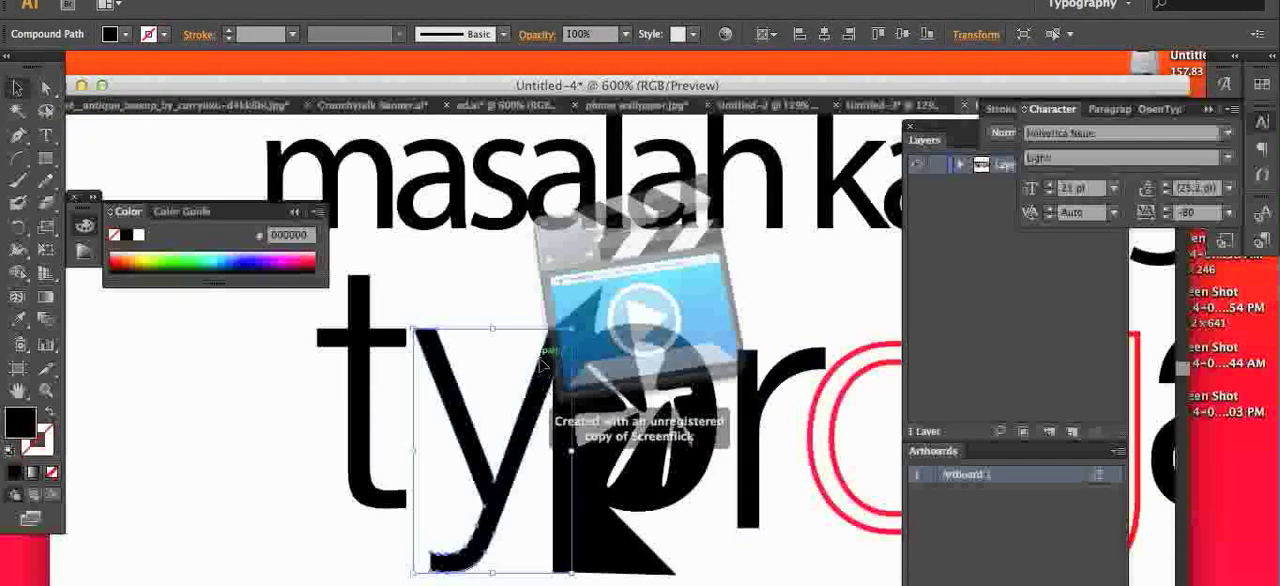
right_click(541, 401)
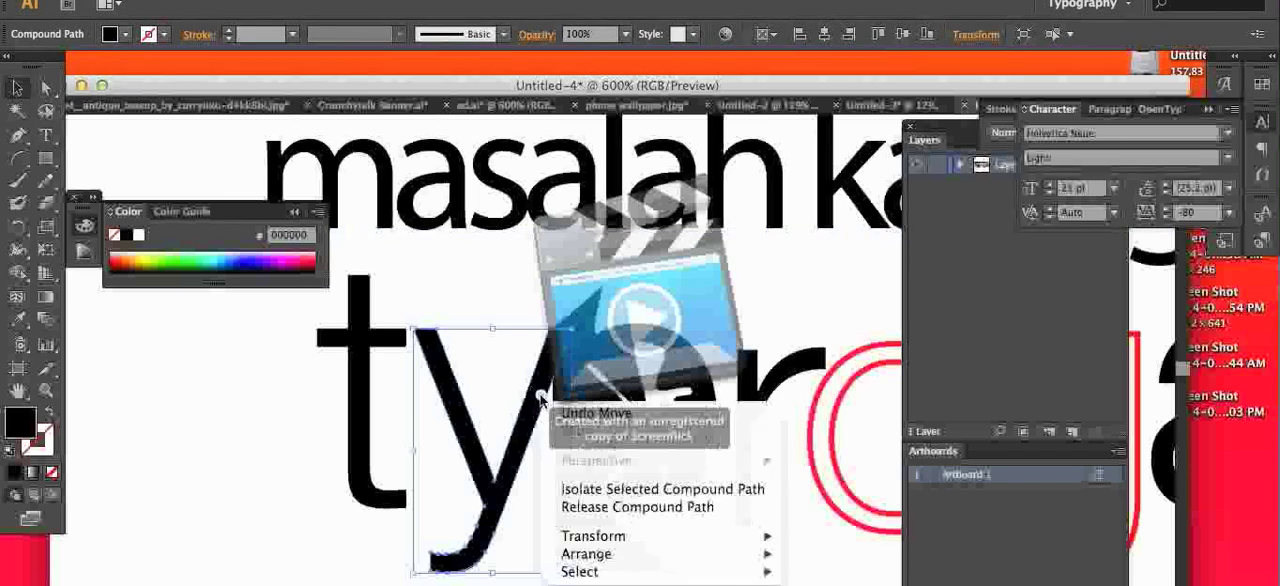
mouse_move(642, 538)
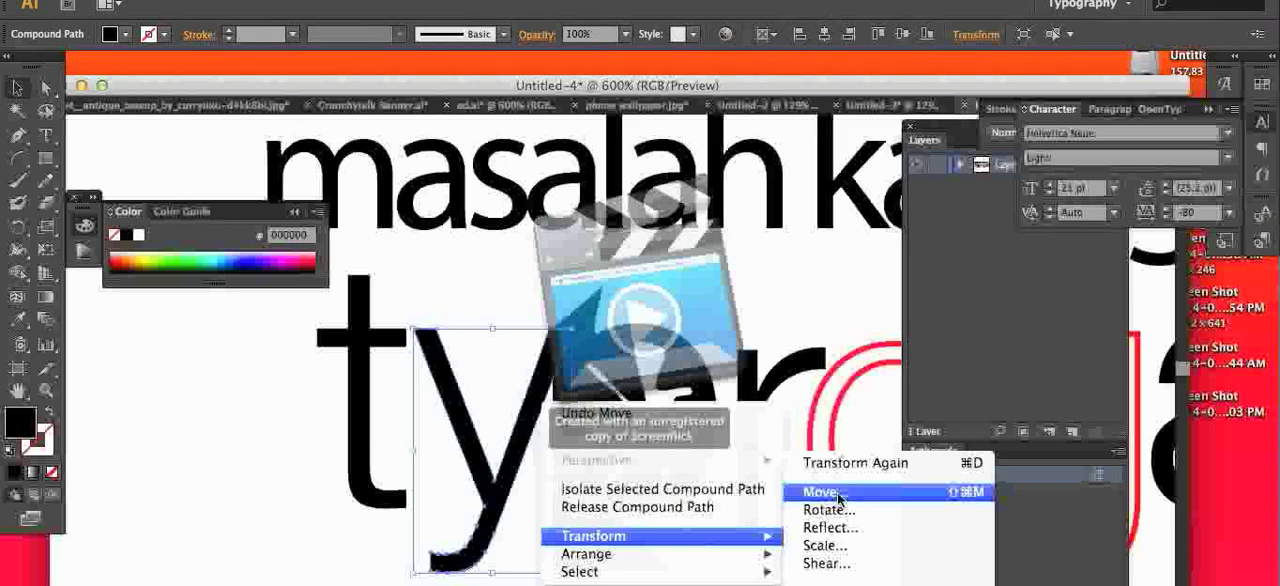
click(828, 563)
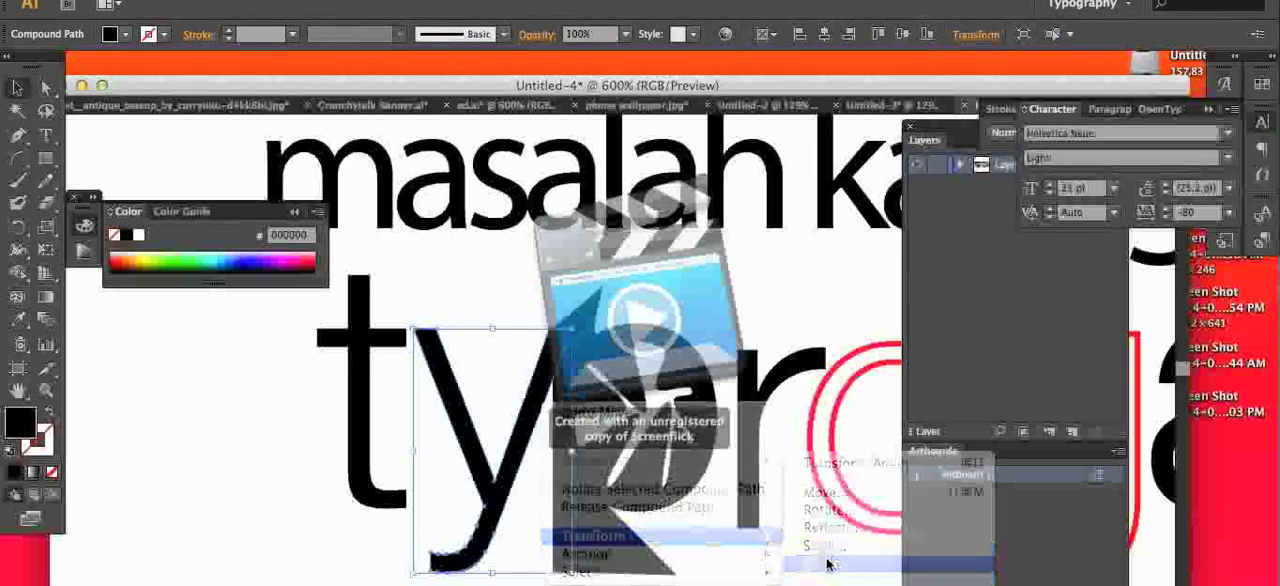
click(706, 472)
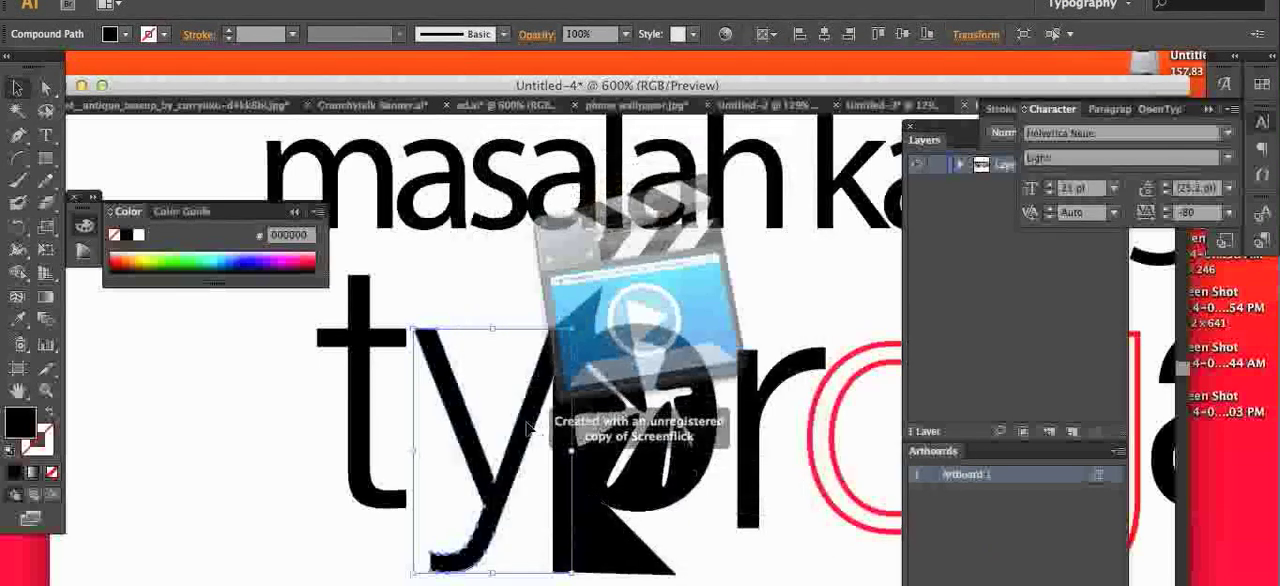
Step: Reflect the letter "y" across the vertical axis and reposition it between the "t" and the "p"
mouse_move(494, 425)
mouse_down()
mouse_move(374, 430)
mouse_move(446, 512)
mouse_move(537, 423)
mouse_move(500, 424)
mouse_up()
right_click(518, 370)
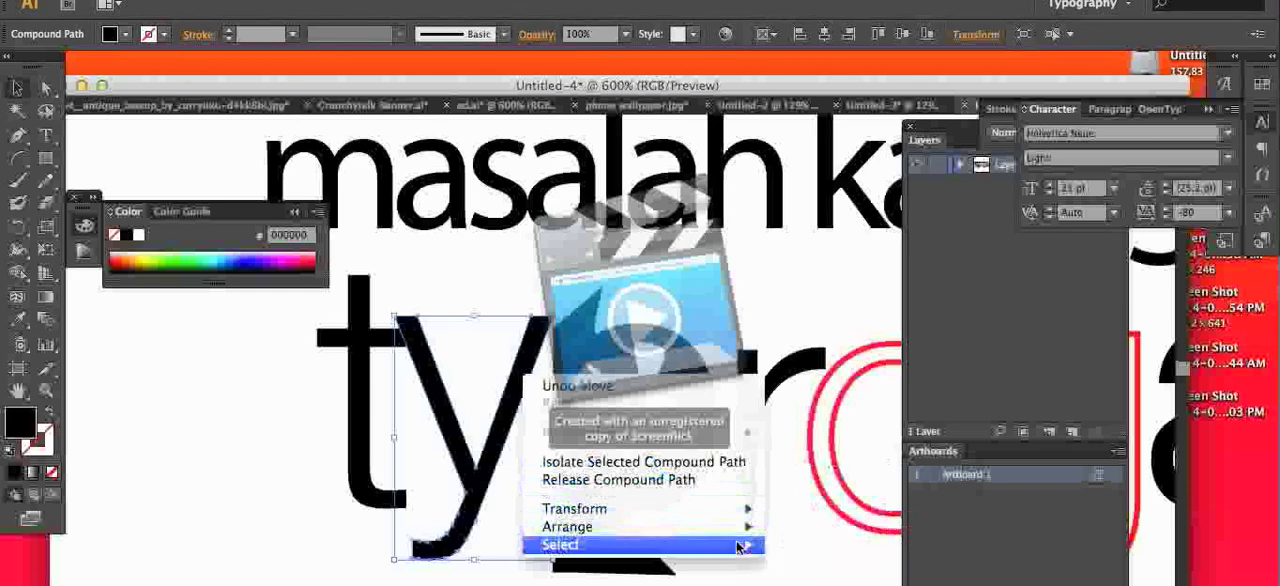
mouse_move(738, 511)
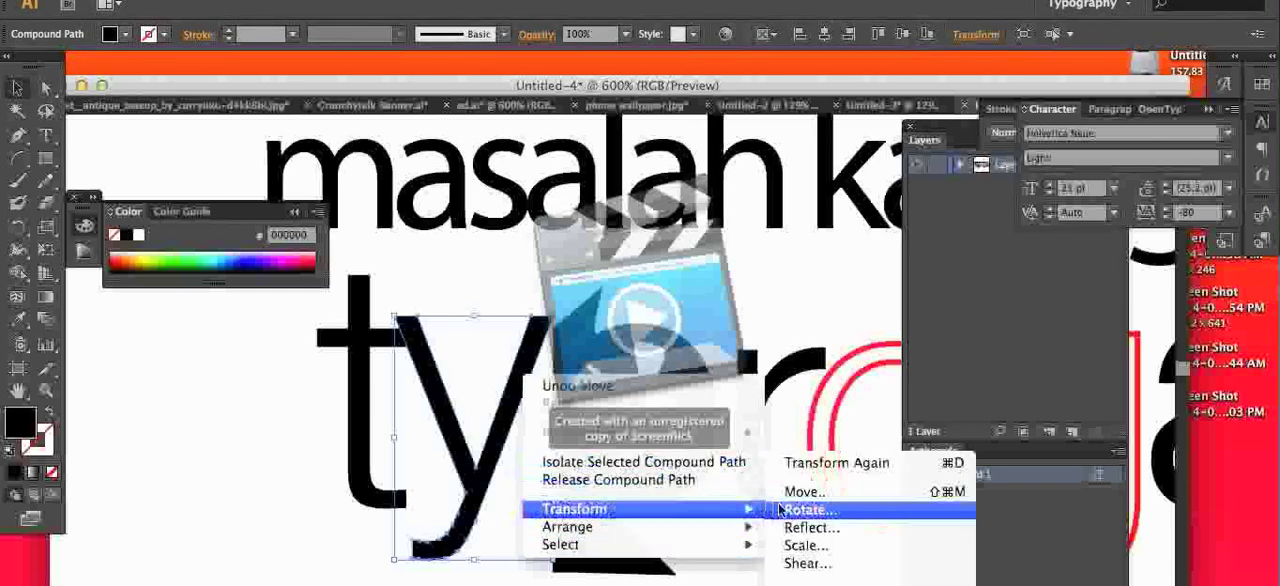
click(797, 528)
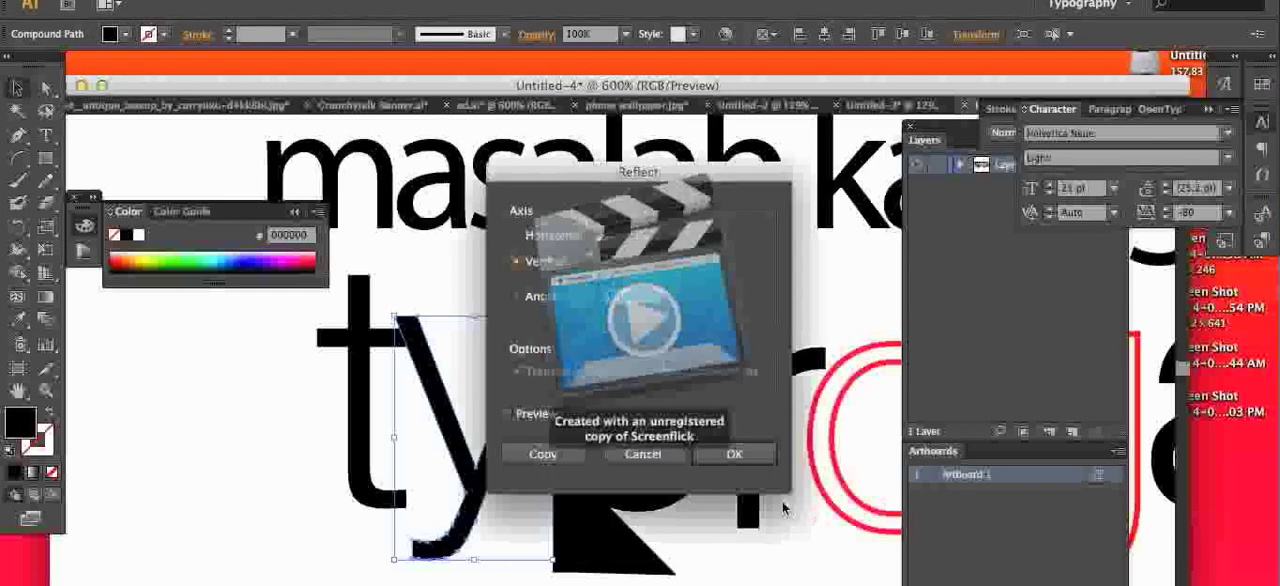
click(733, 457)
drag(492, 438, 501, 446)
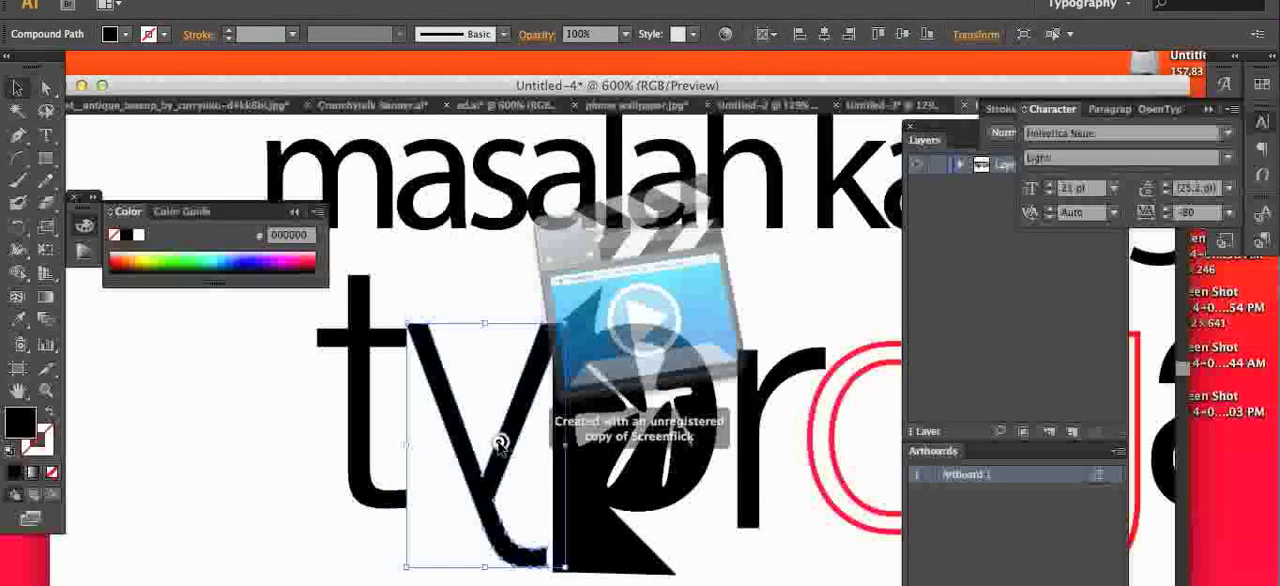
Step: Shift the mirrored "y" toward the "t" and scale it wider and shorter
click(501, 189)
drag(445, 374, 419, 380)
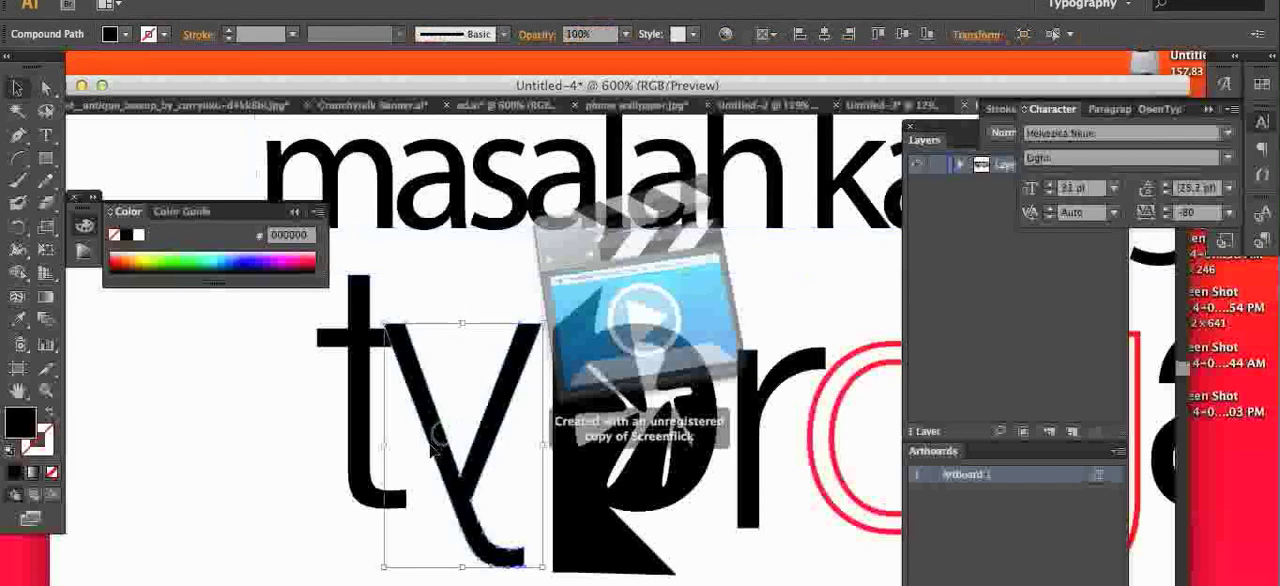
drag(383, 568, 529, 494)
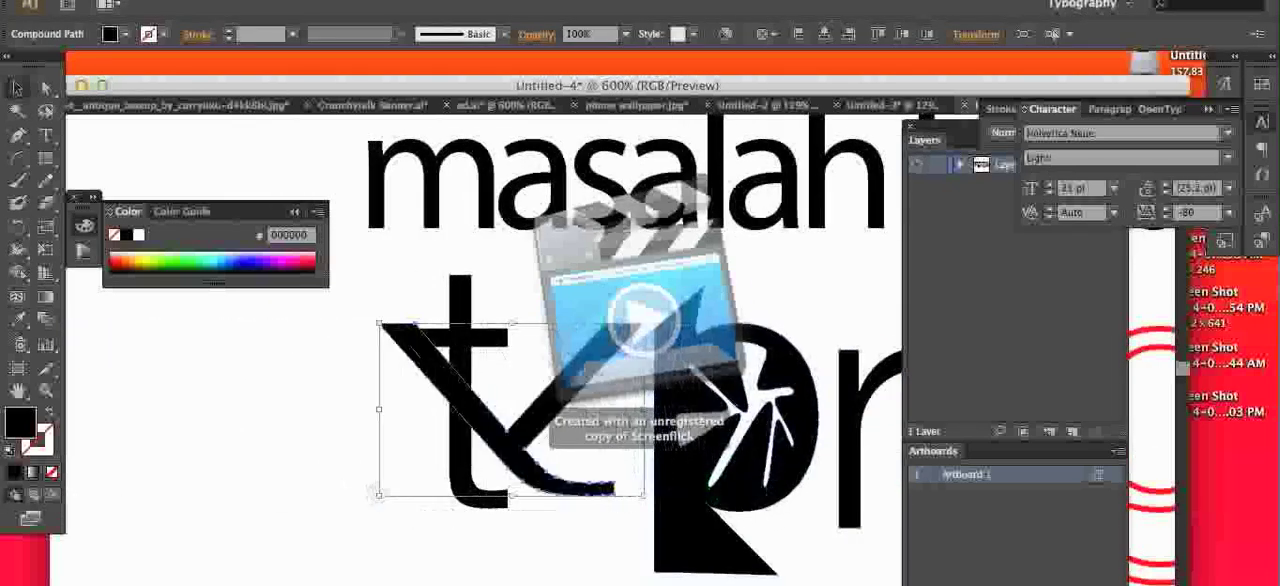
Step: Move the mirrored "y" in front of the "t" and the "r" directly against the "t"
drag(574, 363, 395, 380)
click(636, 393)
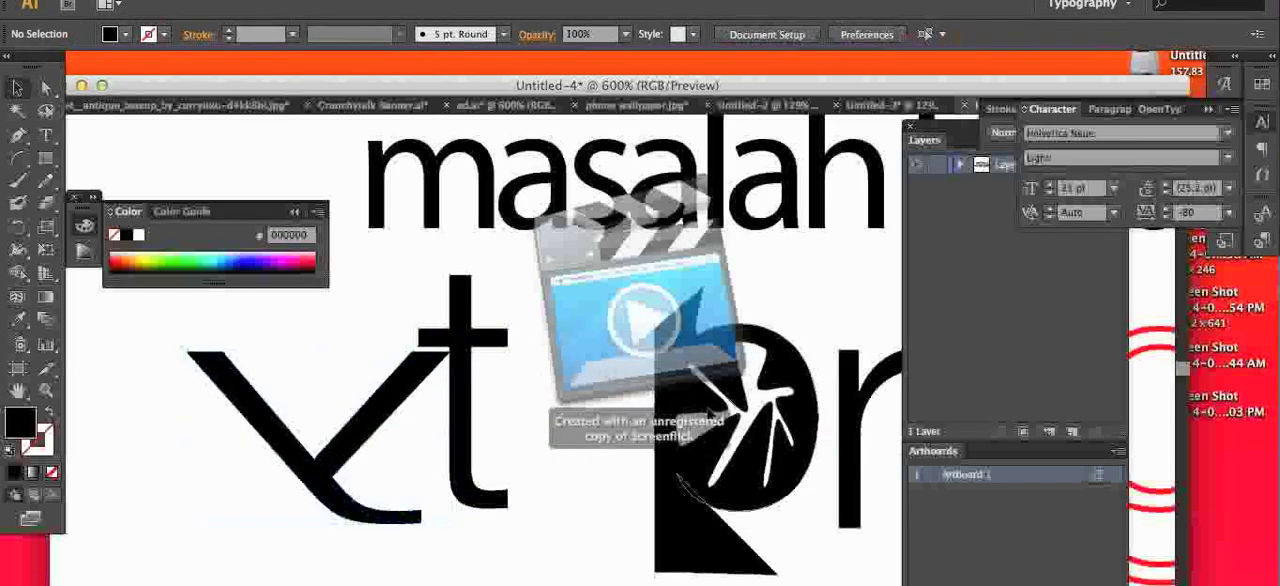
drag(846, 425, 490, 428)
click(630, 417)
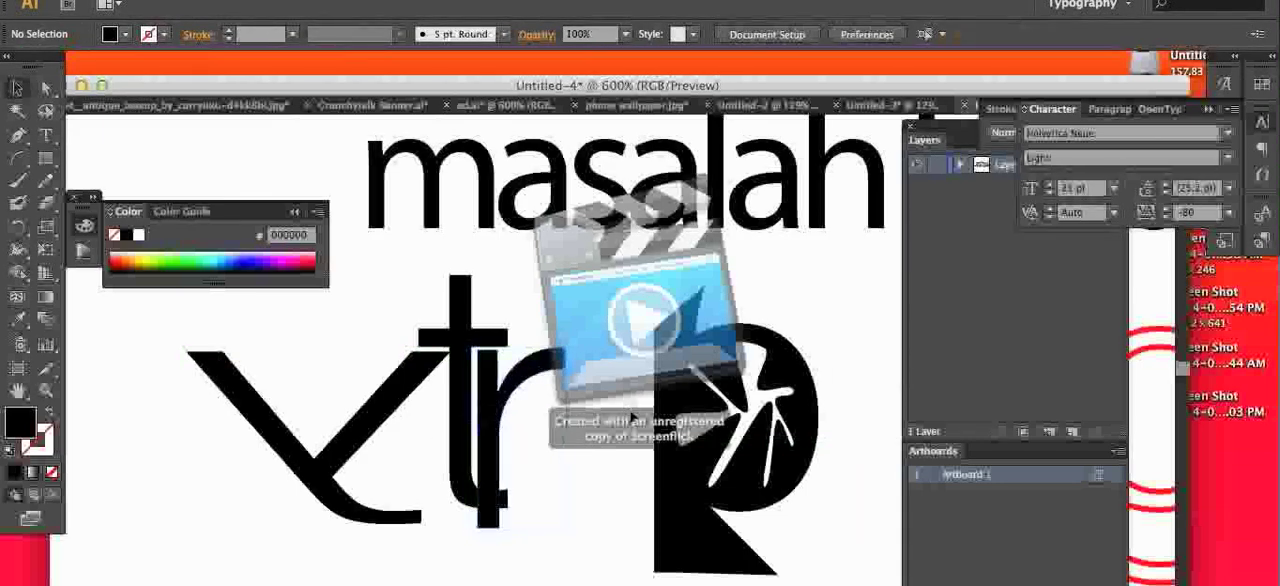
click(386, 412)
right_click(383, 410)
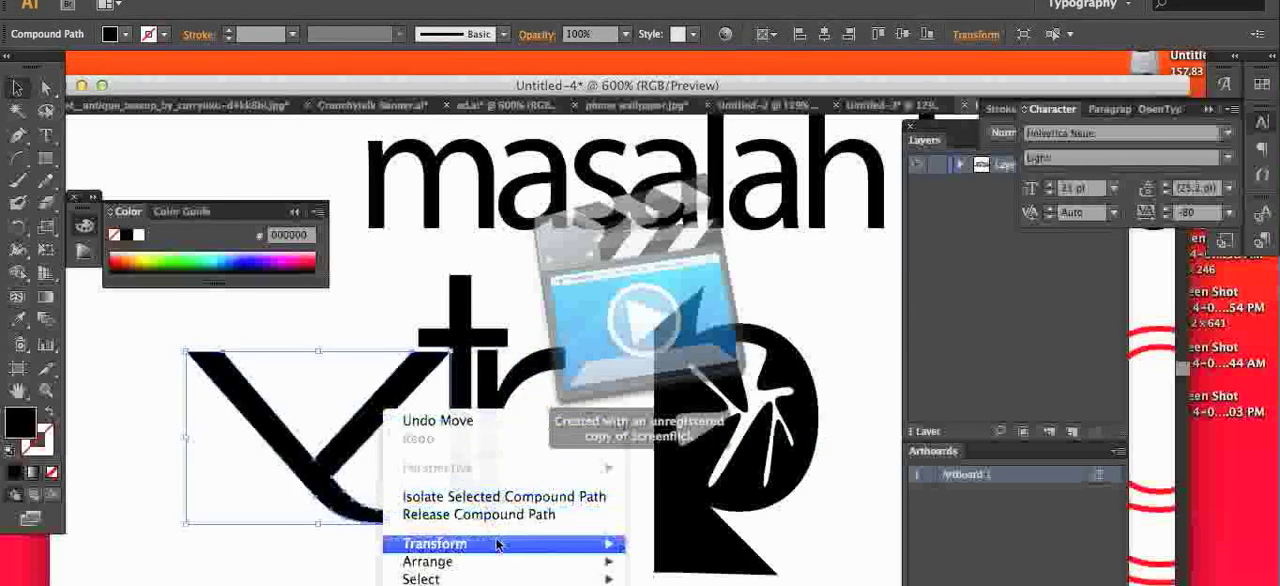
mouse_move(497, 544)
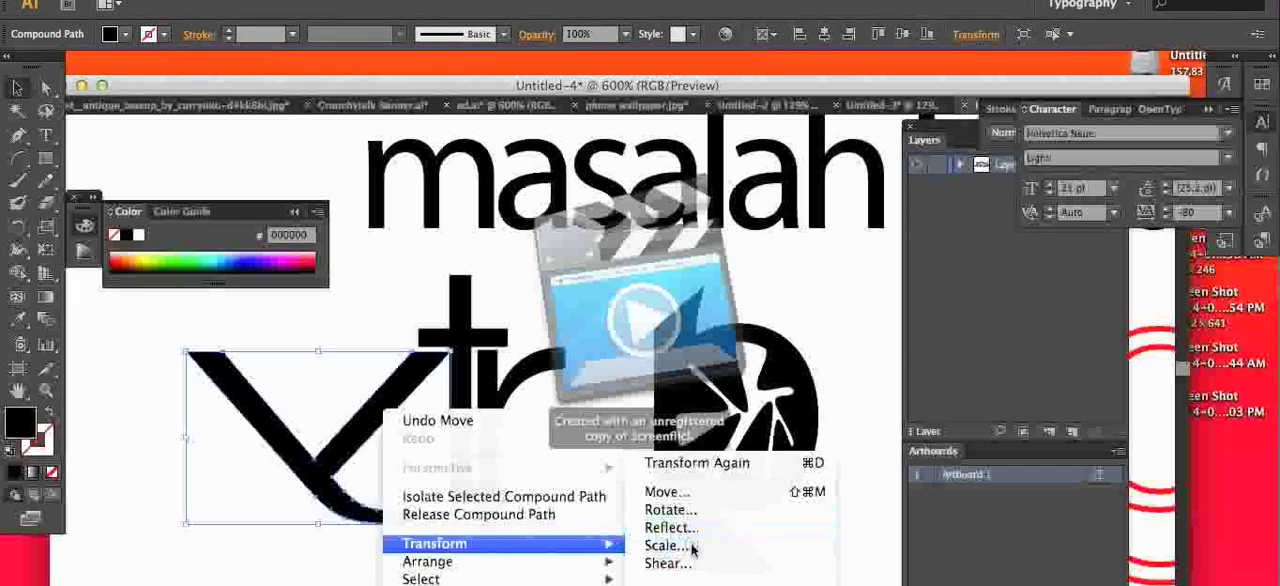
click(690, 548)
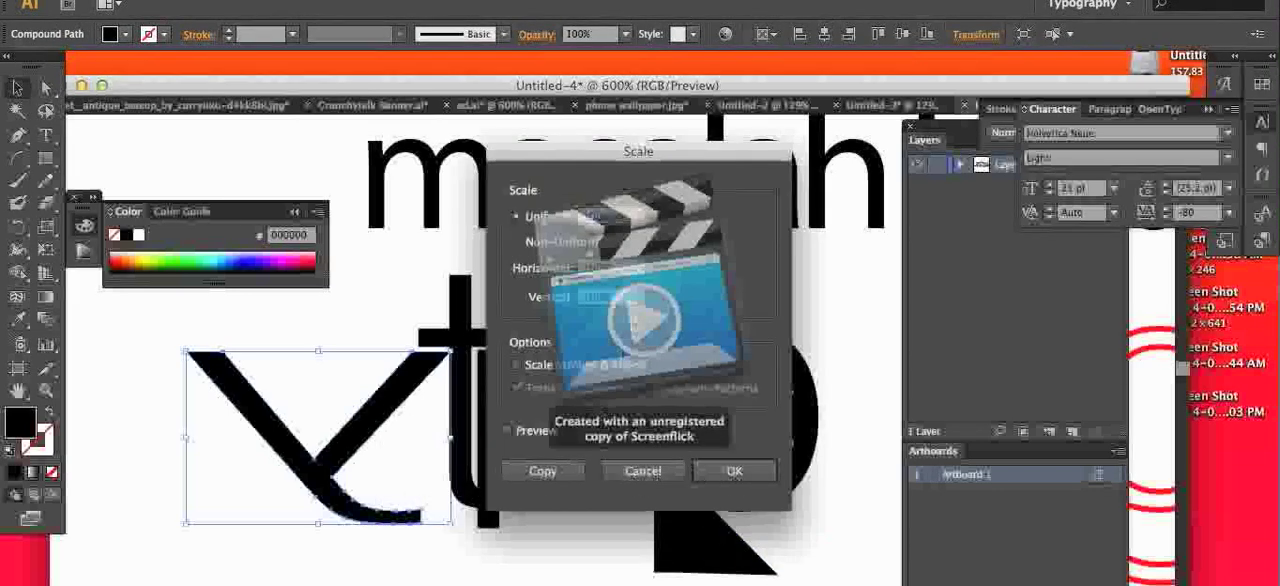
click(645, 470)
Step: Reflect the mirrored "y" across the vertical axis so its tail points back toward the left
right_click(400, 392)
mouse_move(546, 535)
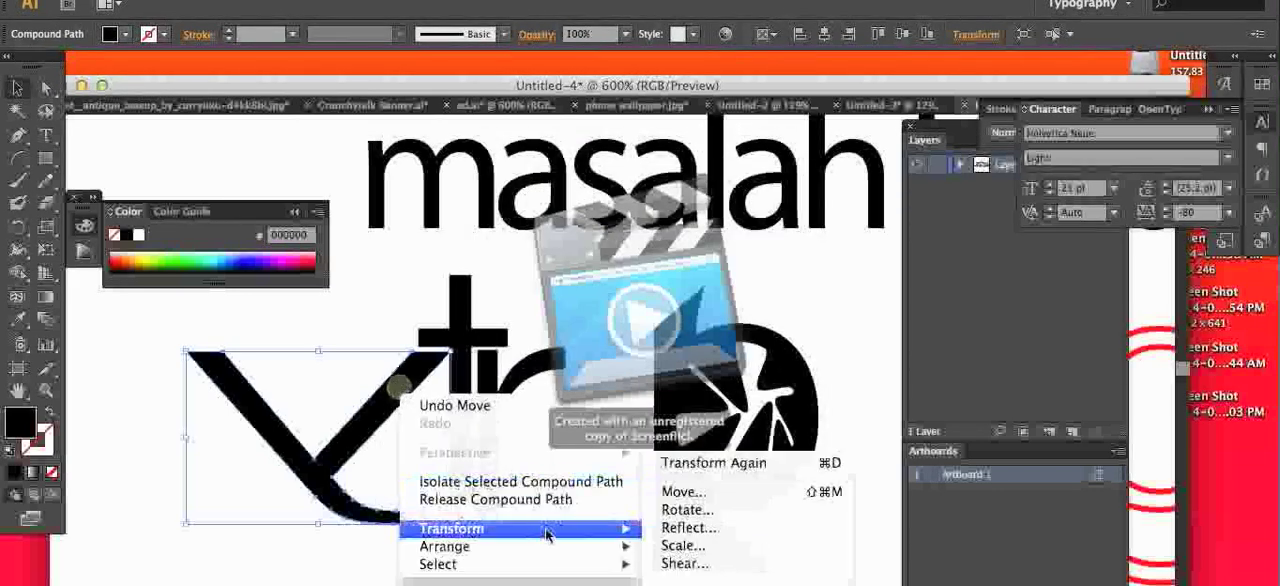
click(688, 527)
click(735, 451)
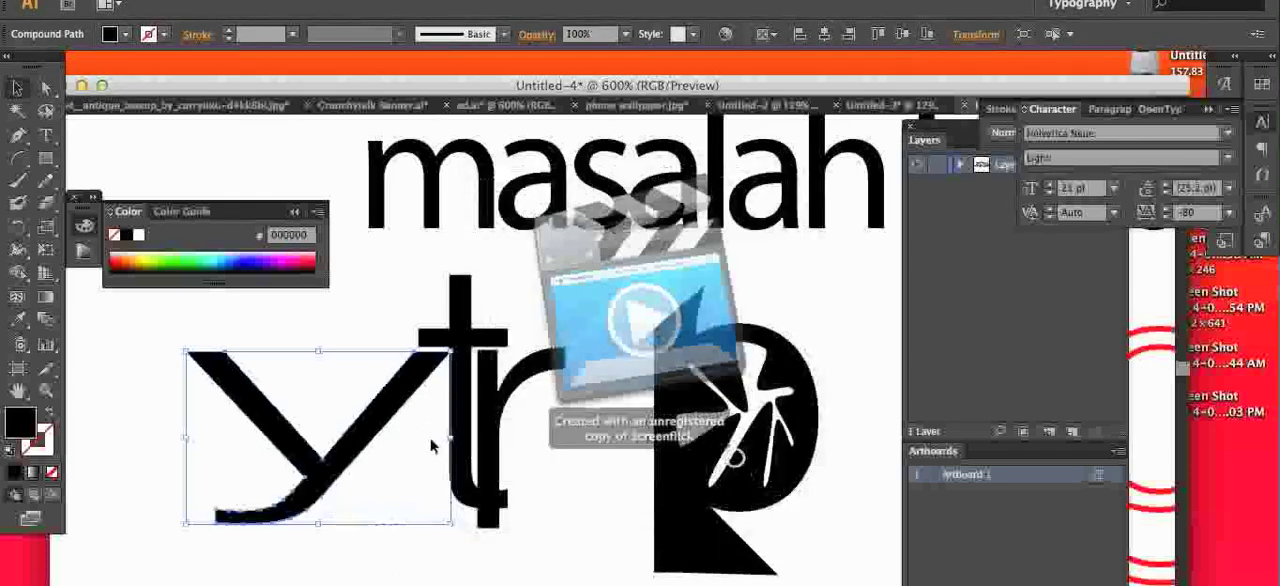
Step: Turn the "y" upside down and move the "t" and "r" down and left, beneath its longer stroke
drag(388, 418, 538, 457)
drag(606, 389, 366, 562)
mouse_move(537, 499)
mouse_down()
mouse_move(385, 354)
mouse_move(273, 465)
mouse_move(194, 491)
mouse_move(200, 446)
mouse_up()
drag(503, 431, 246, 505)
click(386, 477)
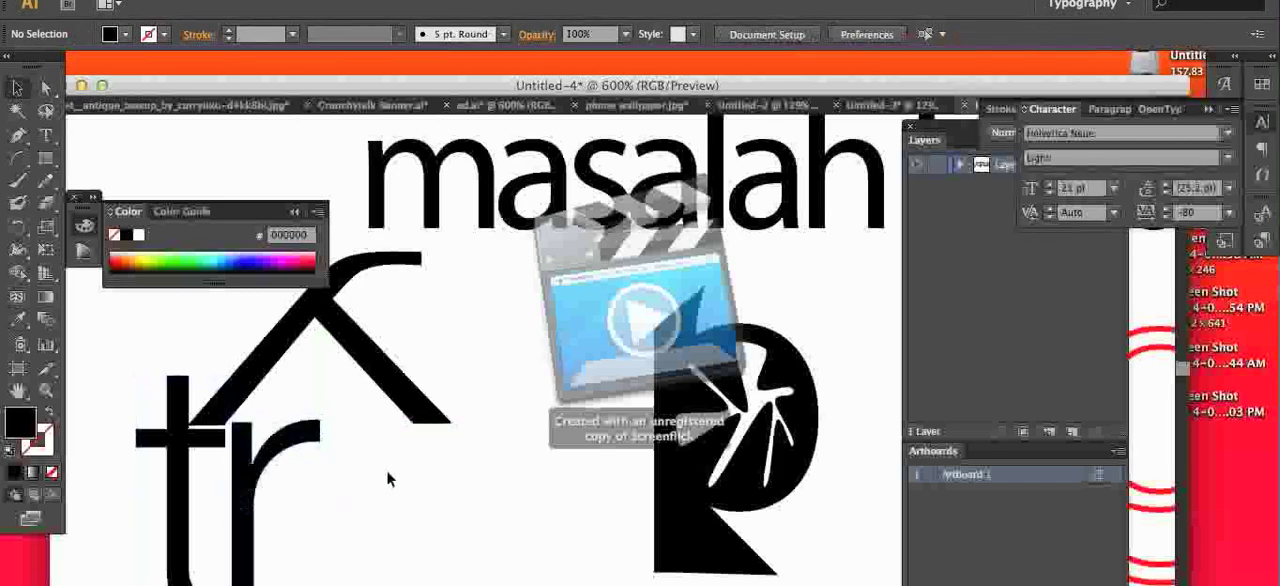
Step: Move the "masalah kaya gini" line up and slightly left, away from the outlined letters
key(z)
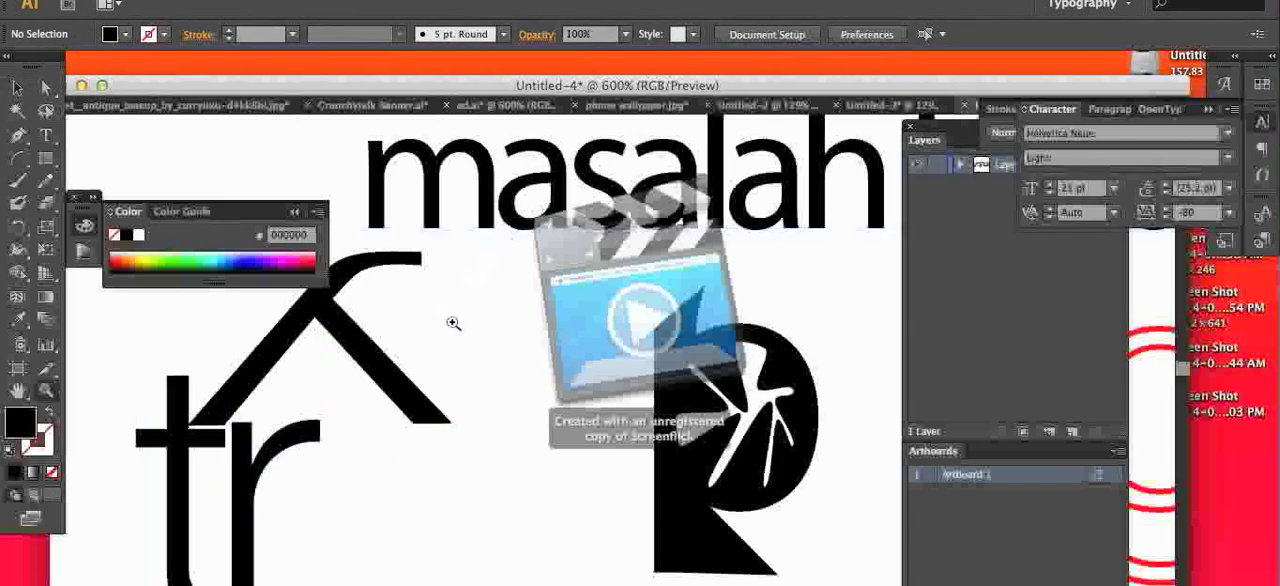
key(super+minus)
key(super+minus)
key(super+minus)
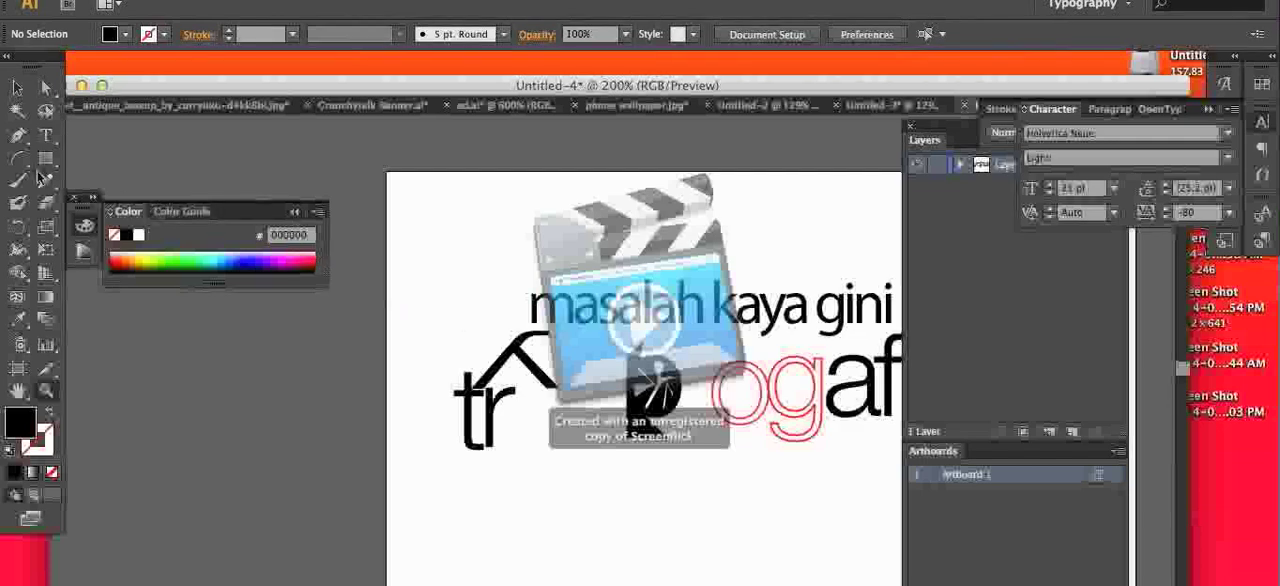
click(17, 88)
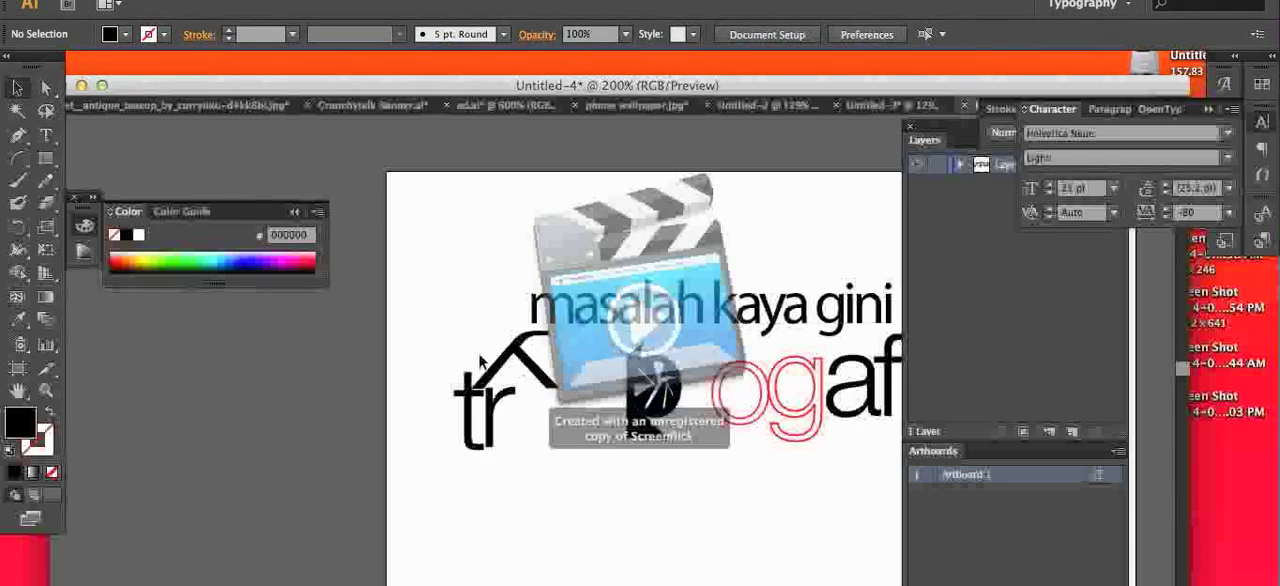
drag(667, 322, 623, 264)
click(566, 384)
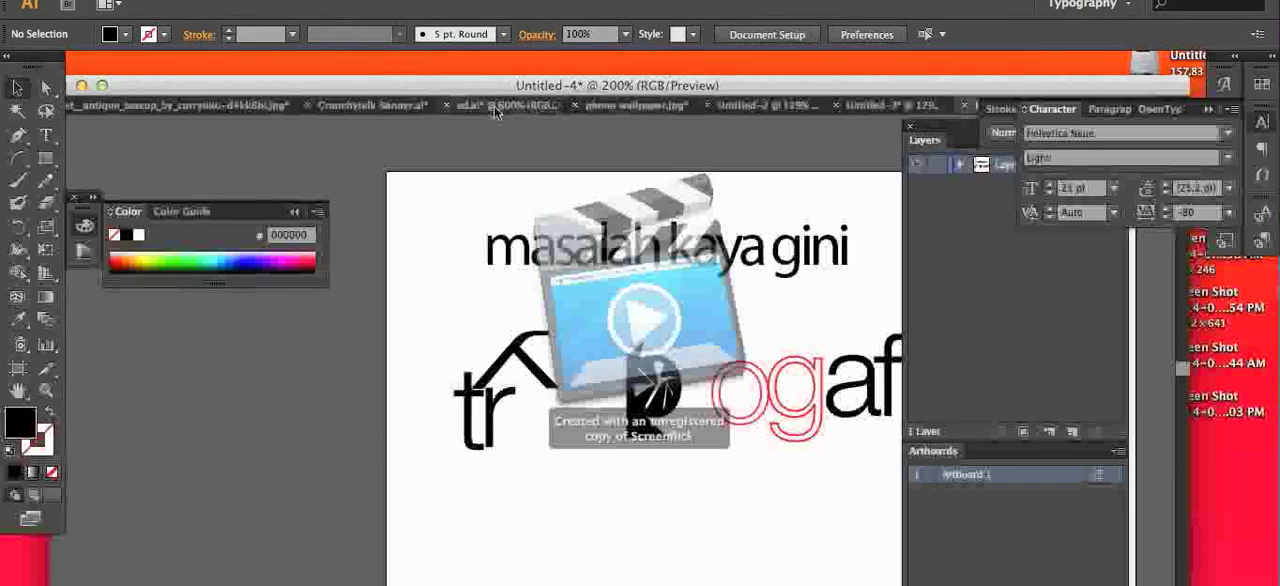
Step: Switch to the Crunchytalk Banner.ai document and examine how the letters of the "Crunchytalk" wordmark are colored, joined and weighted
click(412, 103)
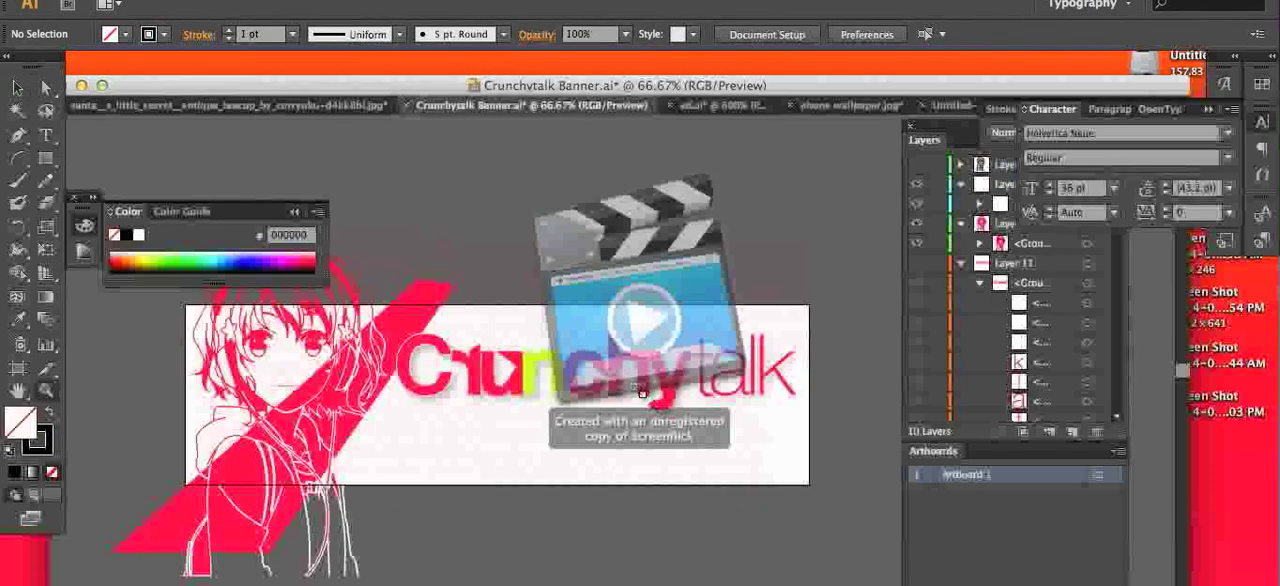
click(642, 392)
click(548, 374)
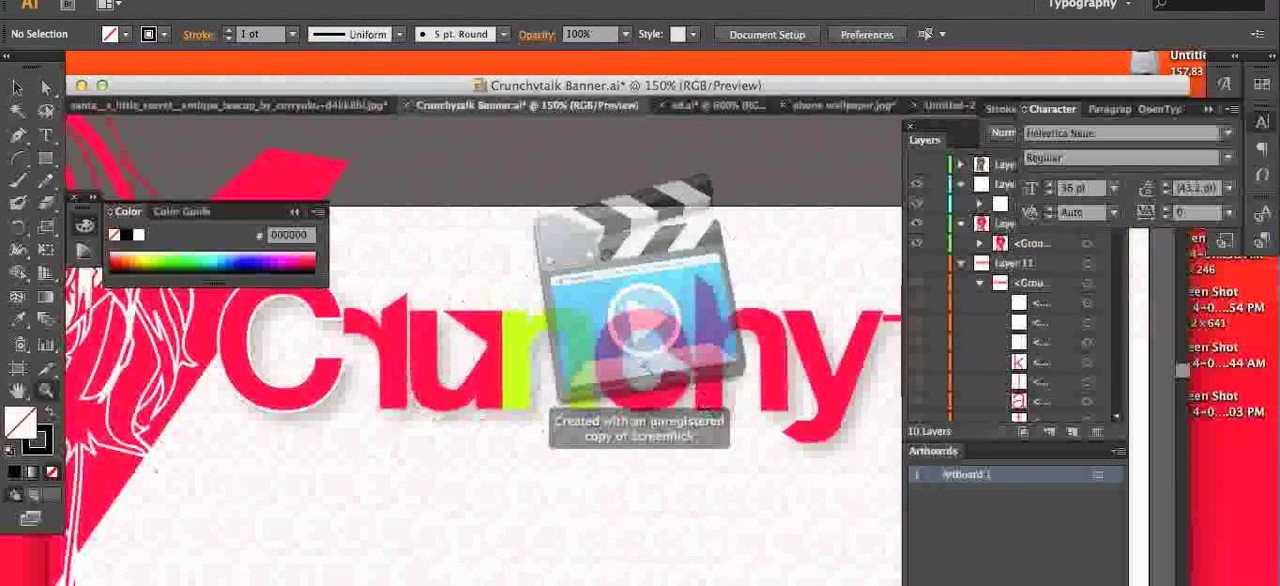
click(299, 212)
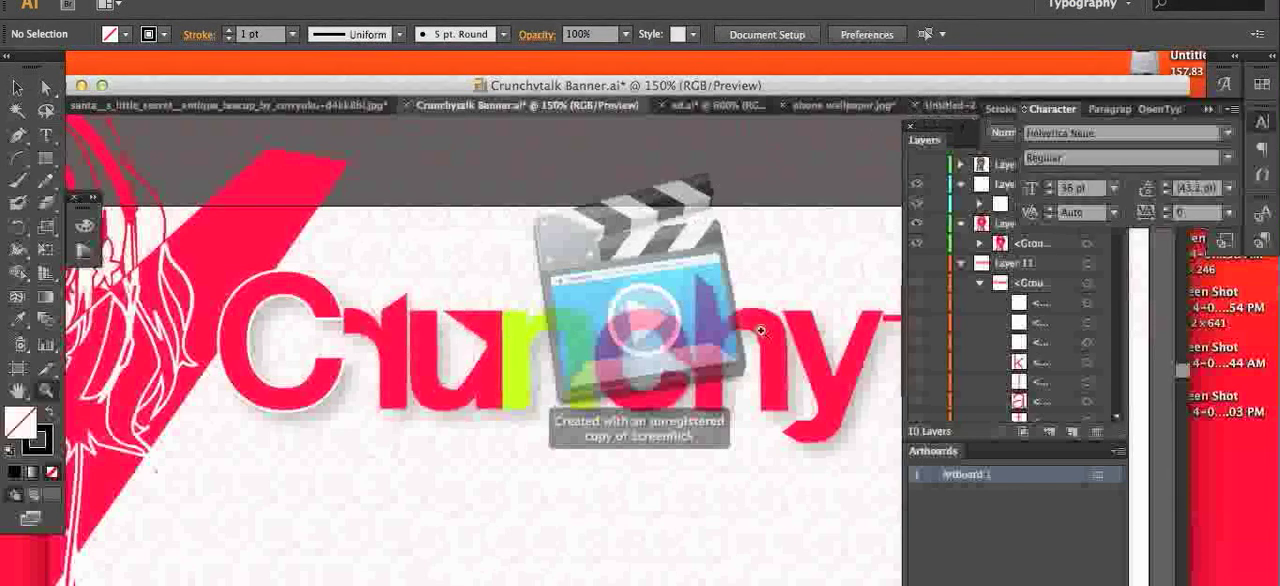
key(space)
drag(545, 362, 316, 359)
drag(714, 382, 755, 390)
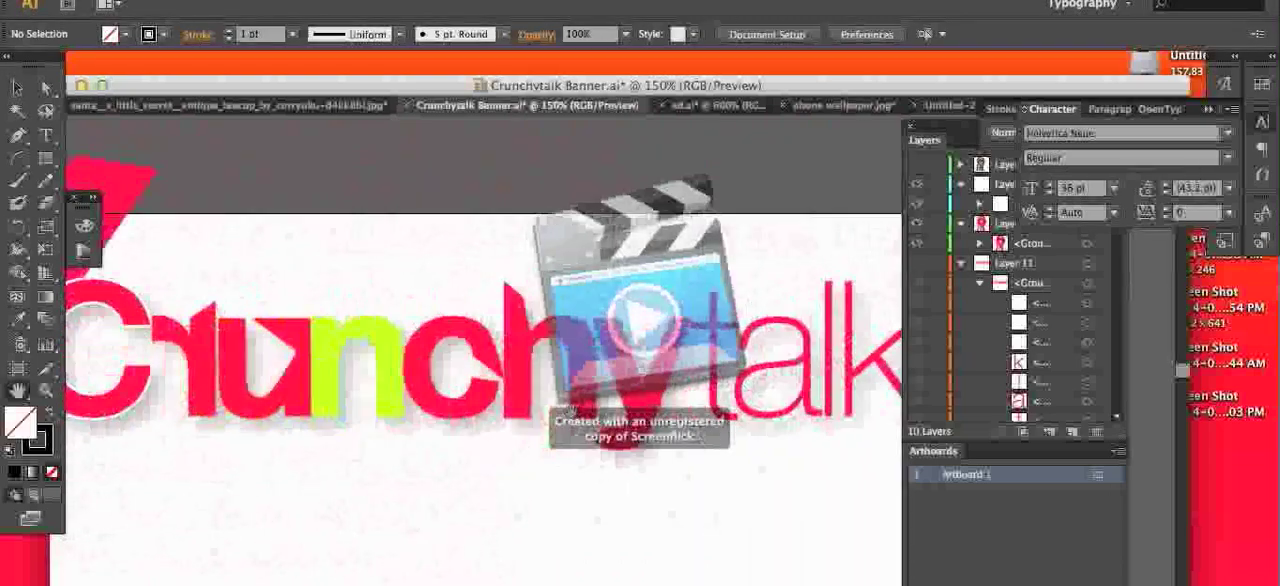
drag(566, 411, 643, 397)
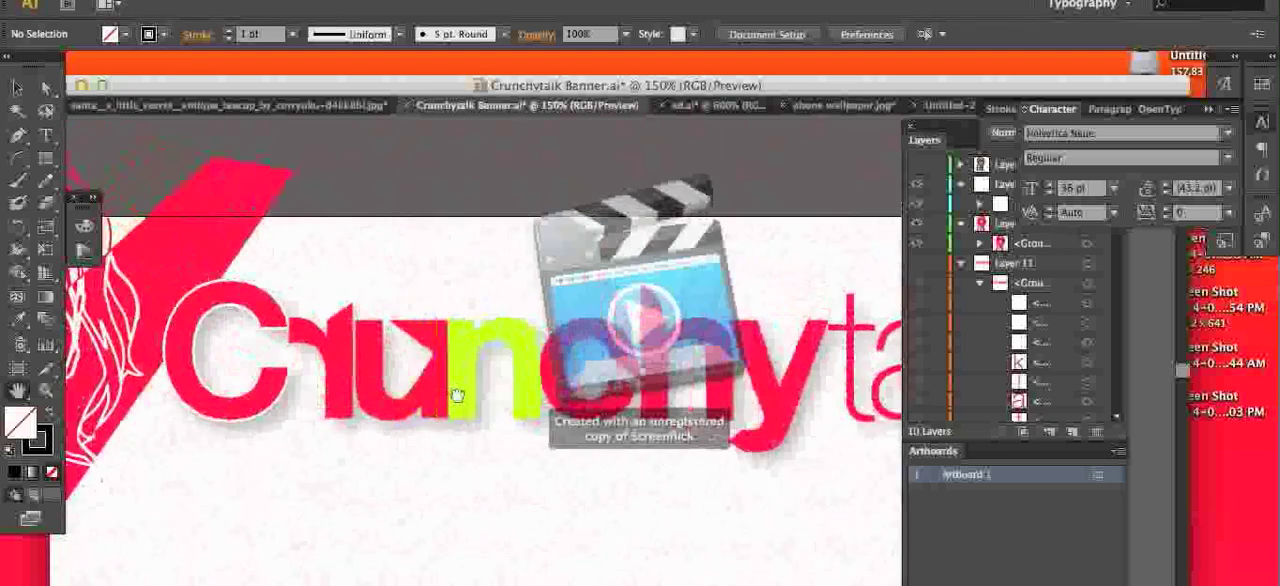
drag(457, 395, 417, 347)
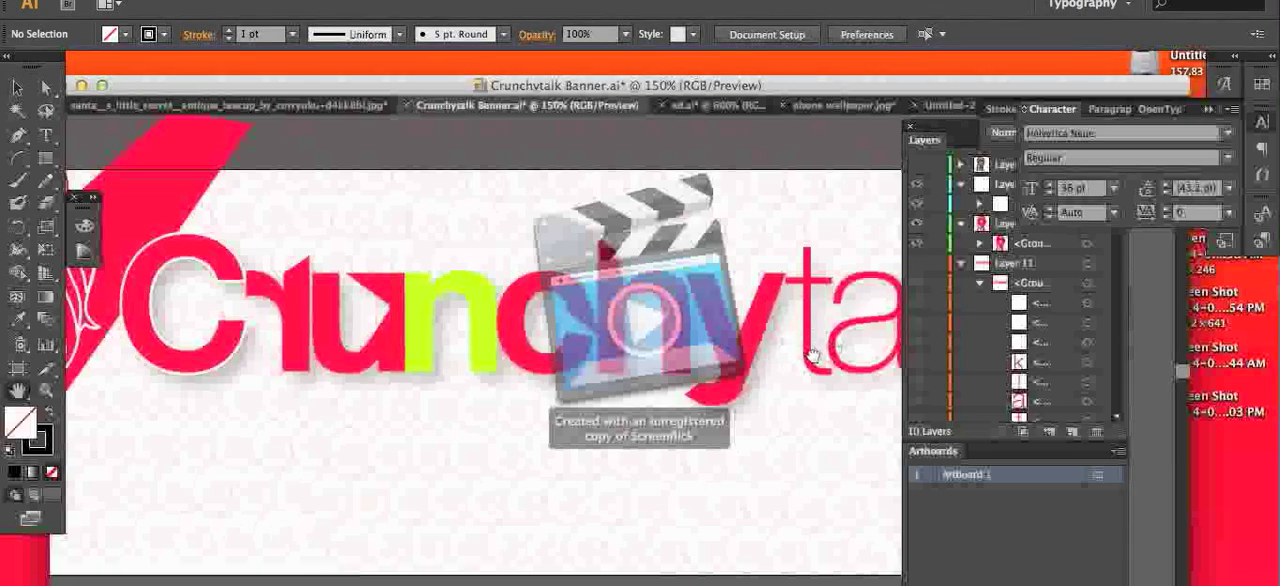
drag(805, 358, 539, 344)
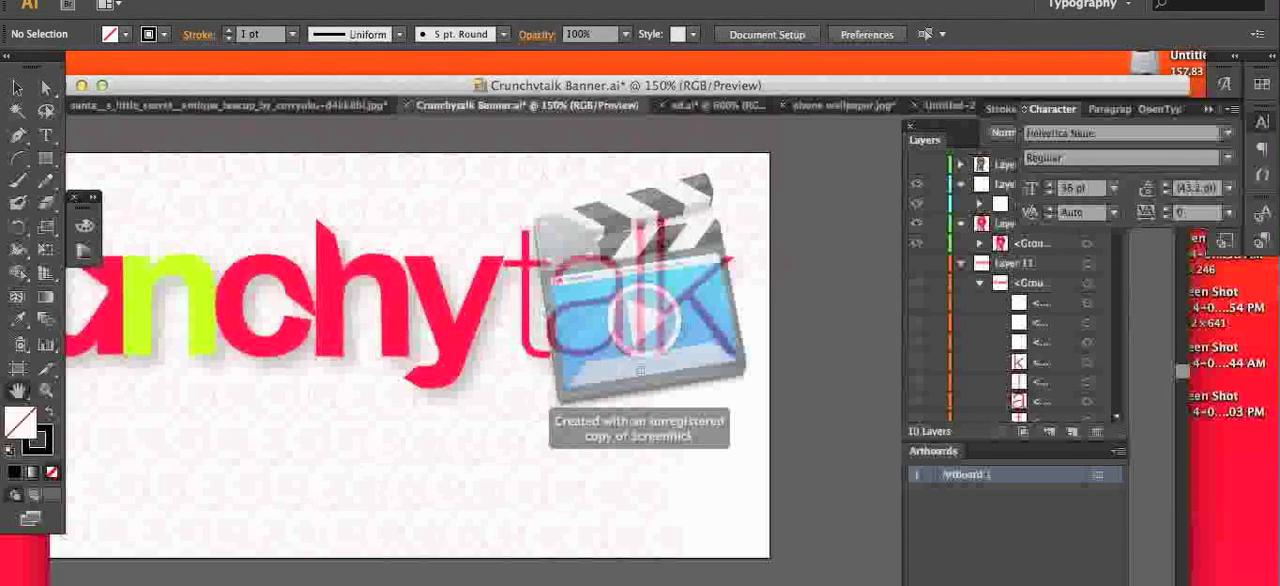
drag(641, 371, 877, 401)
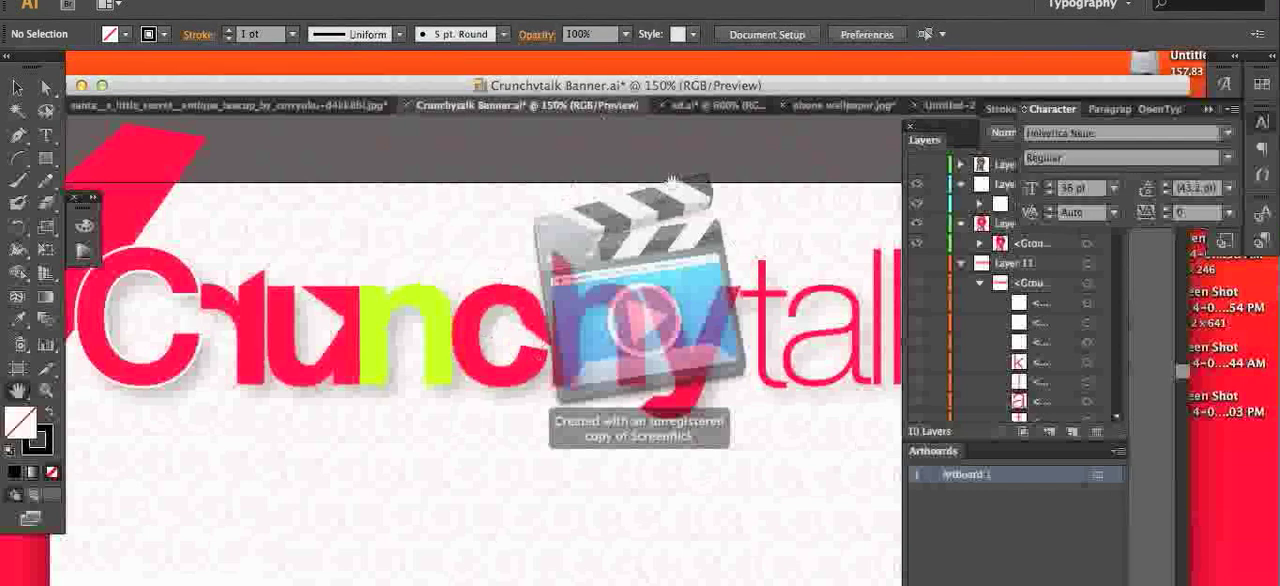
Step: Switch to the ed.ai document to examine its "every day" lettering
click(700, 104)
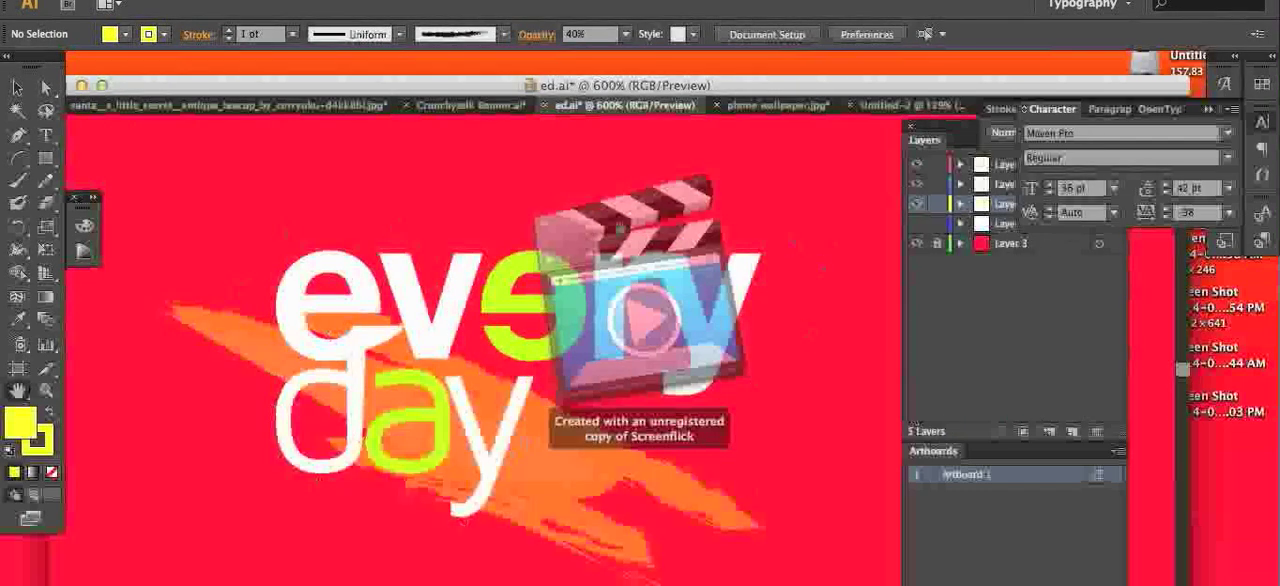